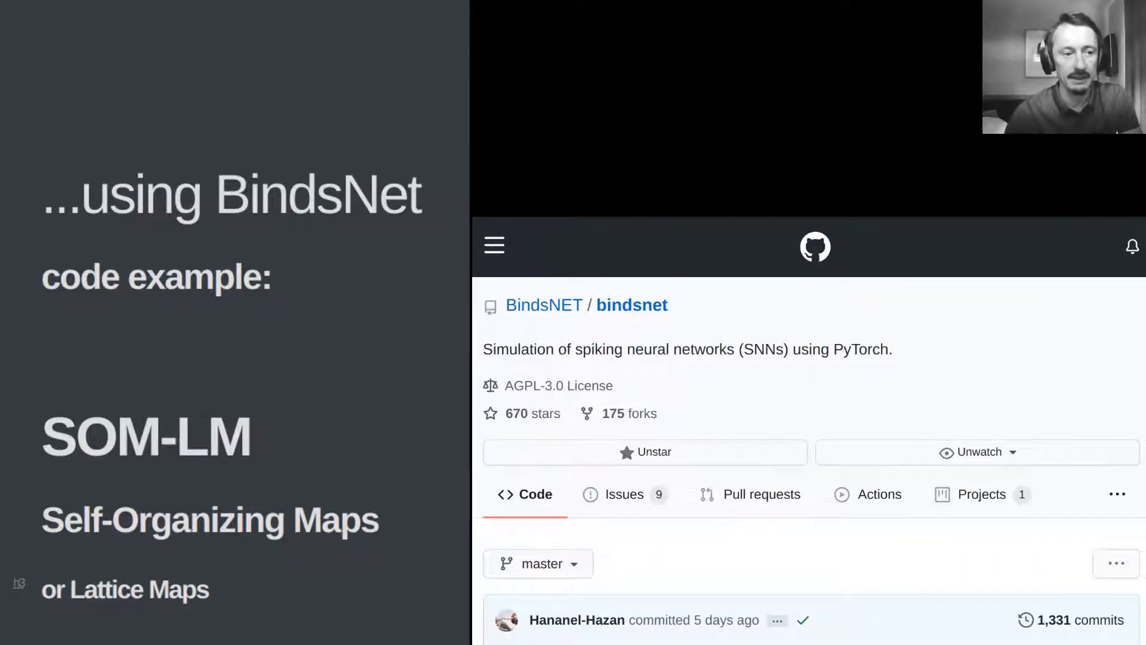
scroll(789, 395, down, 3)
scroll(776, 402, down, 5)
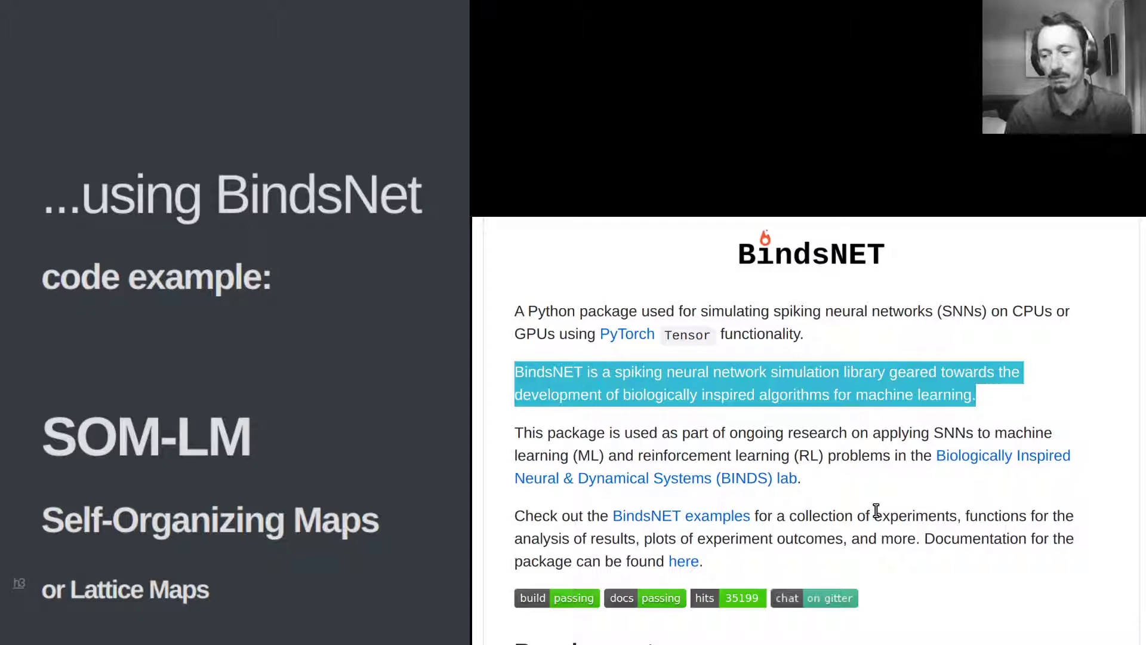
scroll(837, 400, up, 2)
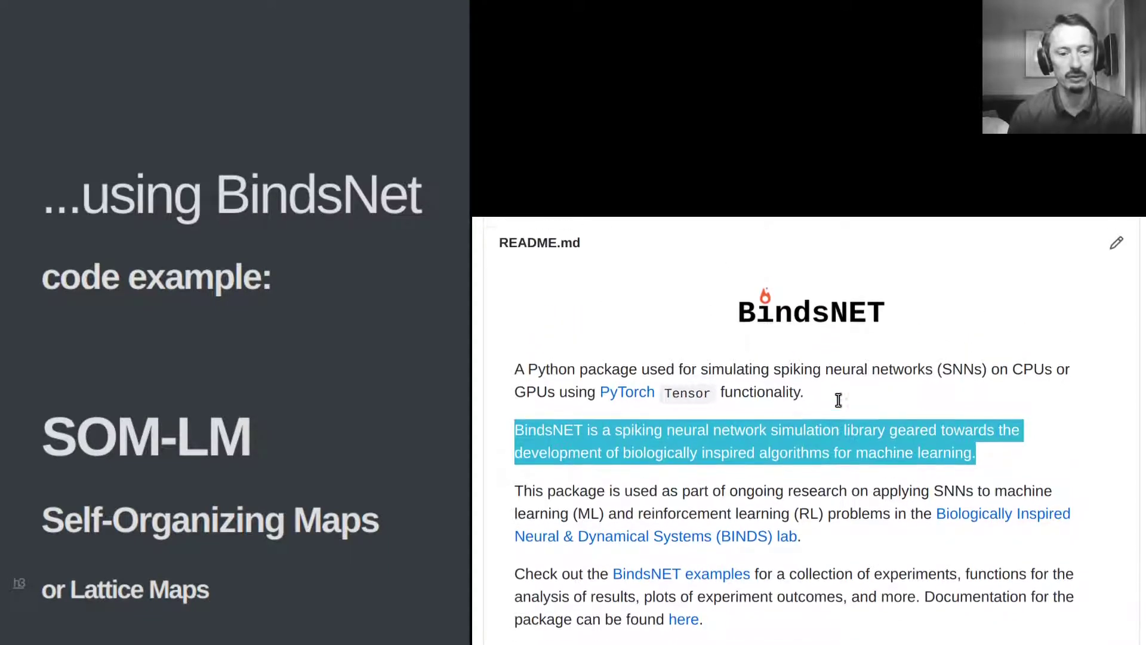
Step: Highlight the PyTorch dependency link in the BindsNET README
click(821, 432)
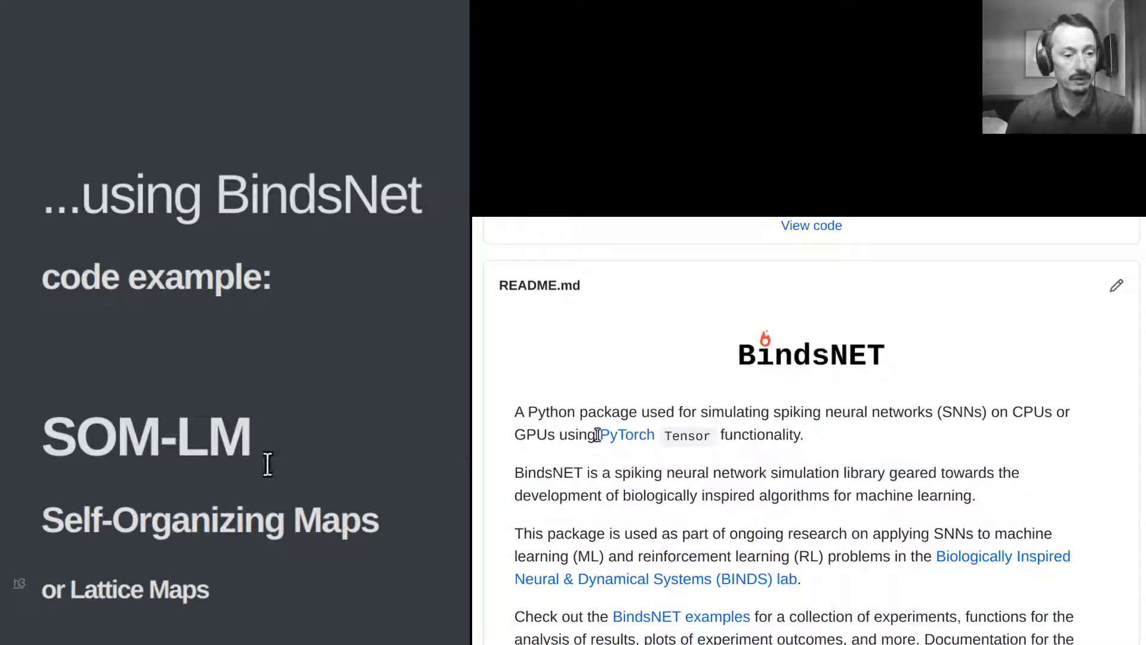
drag(598, 434, 651, 433)
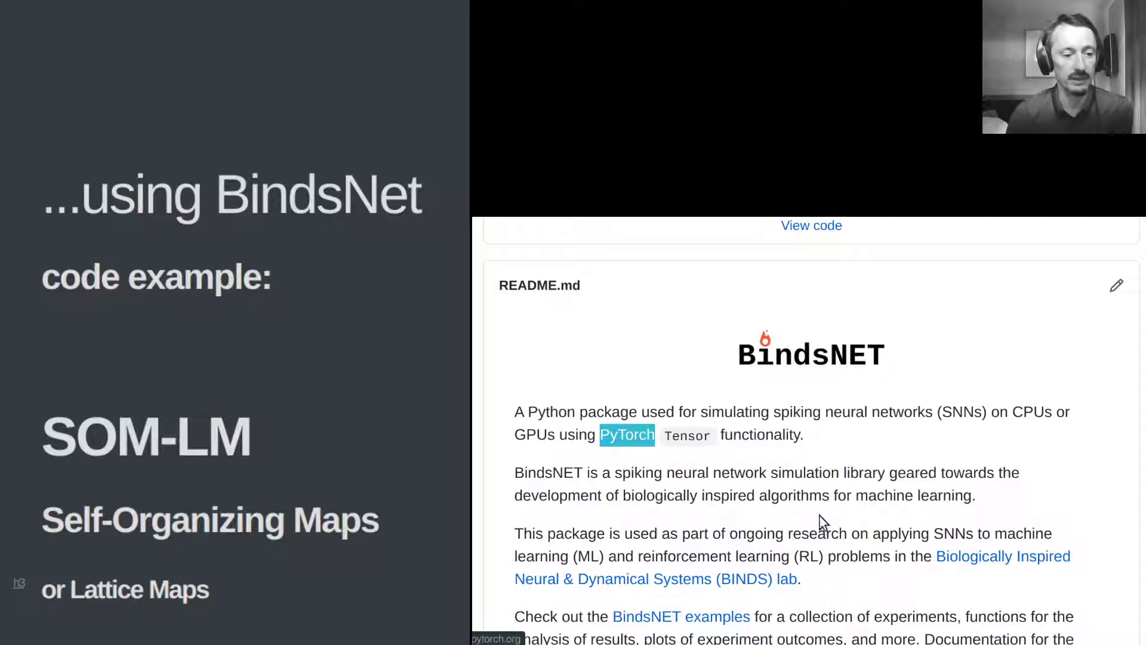
scroll(927, 439, up, 3)
scroll(923, 436, up, 3)
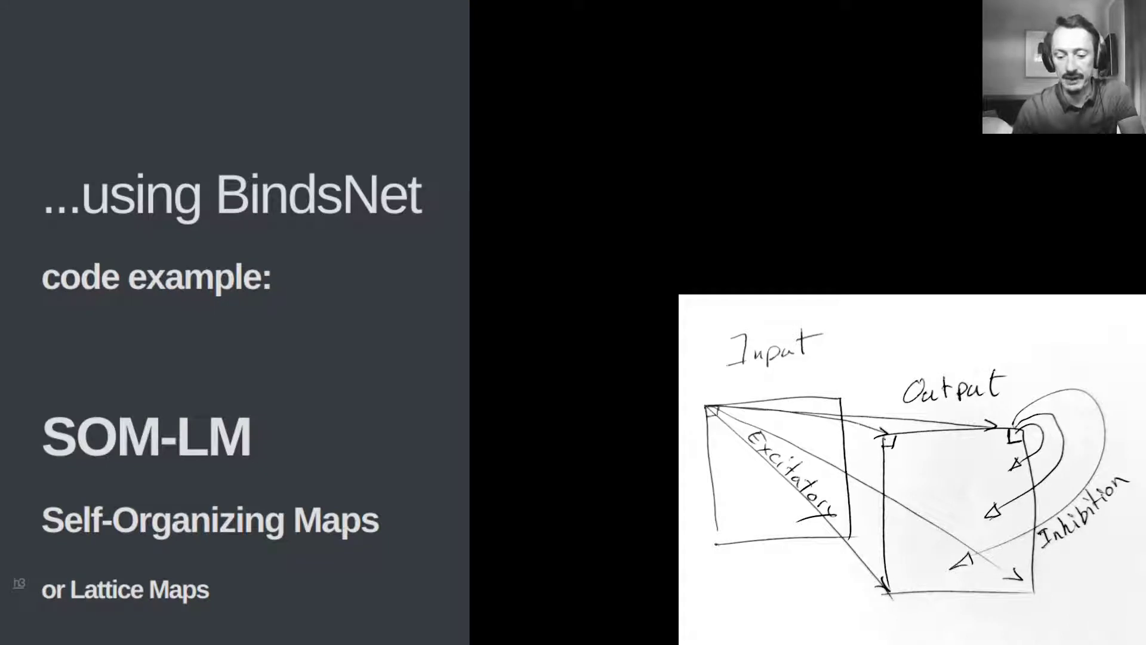
Step: Advance the presentation to the increasing-inhibition plot slide
key(Right)
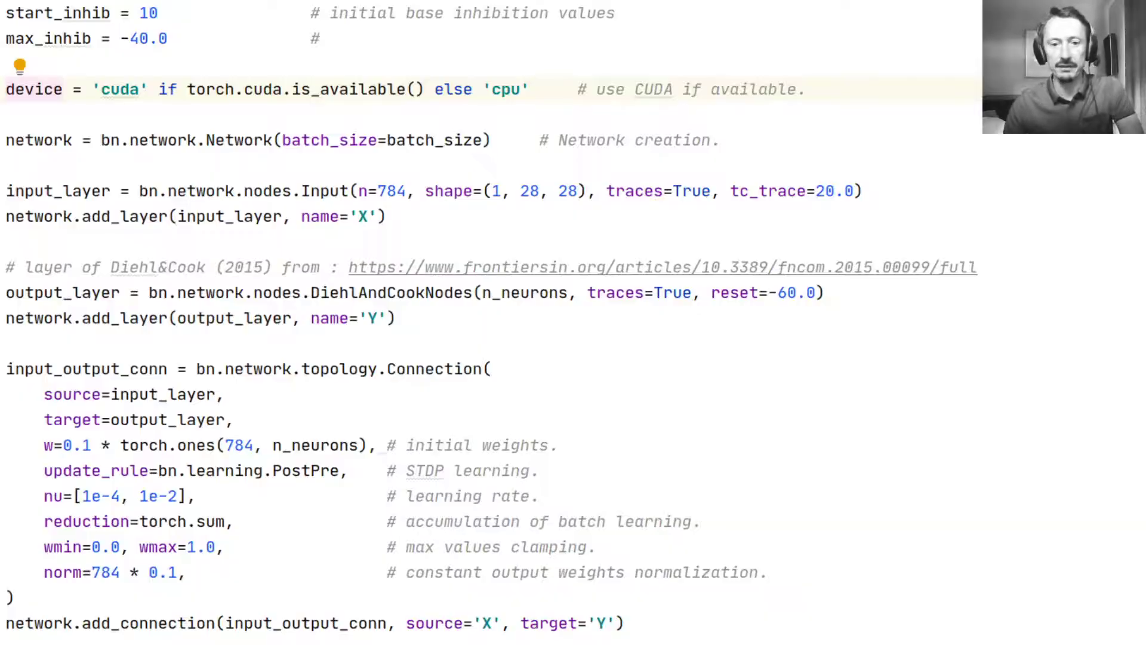
scroll(401, 110, up, 7)
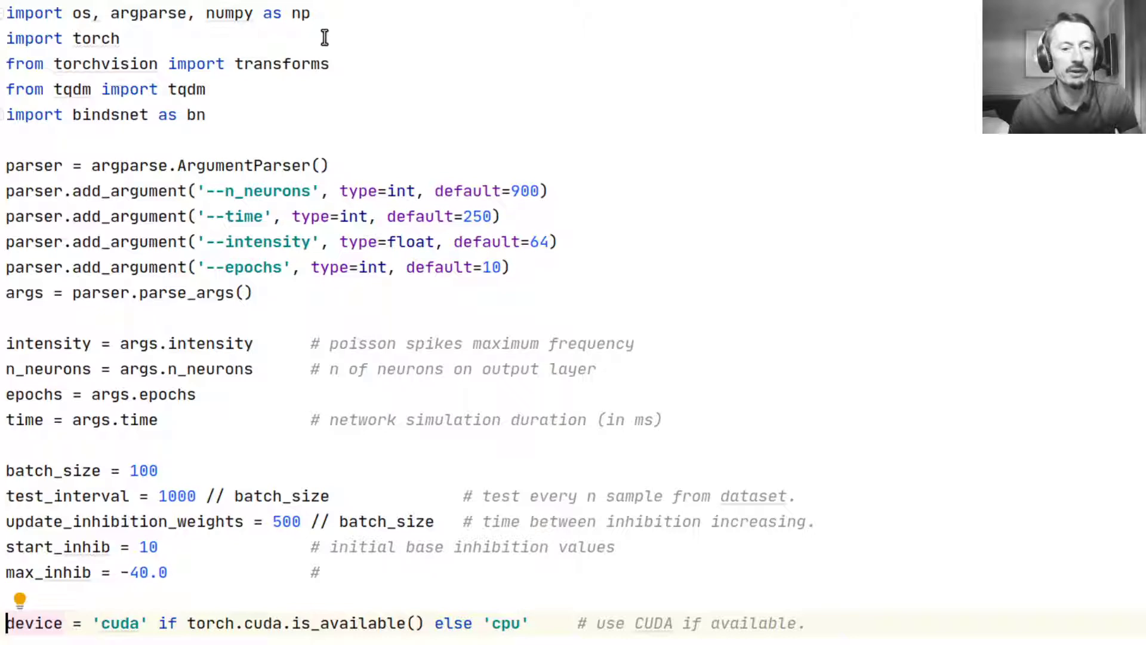
drag(312, 13, 6, 13)
click(291, 43)
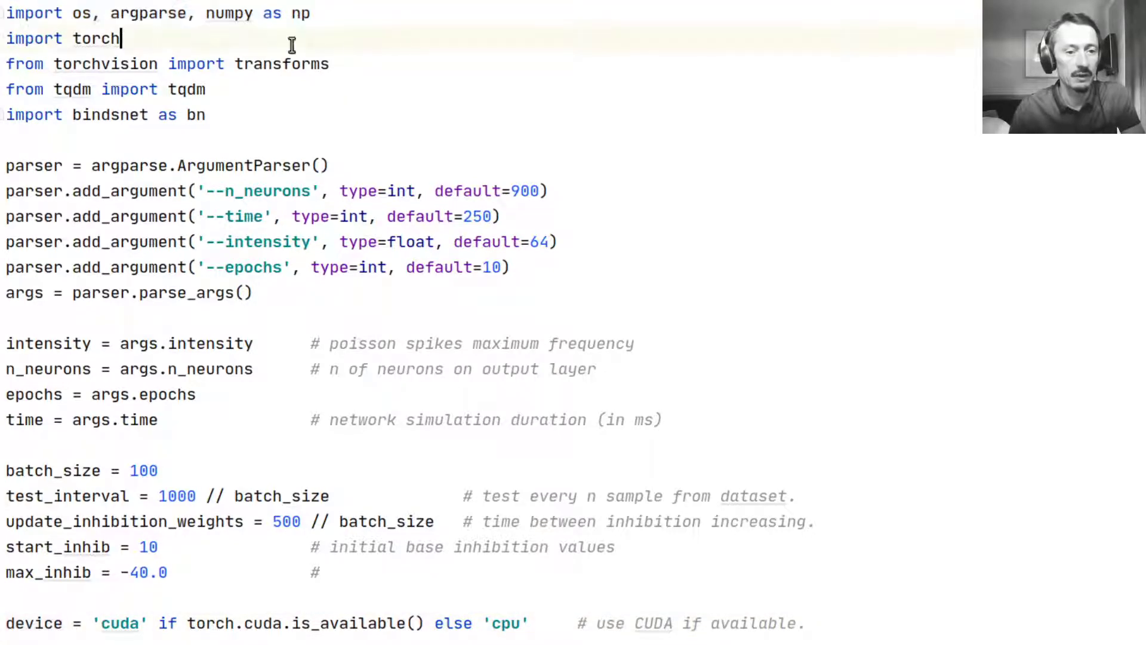
drag(330, 63, 15, 38)
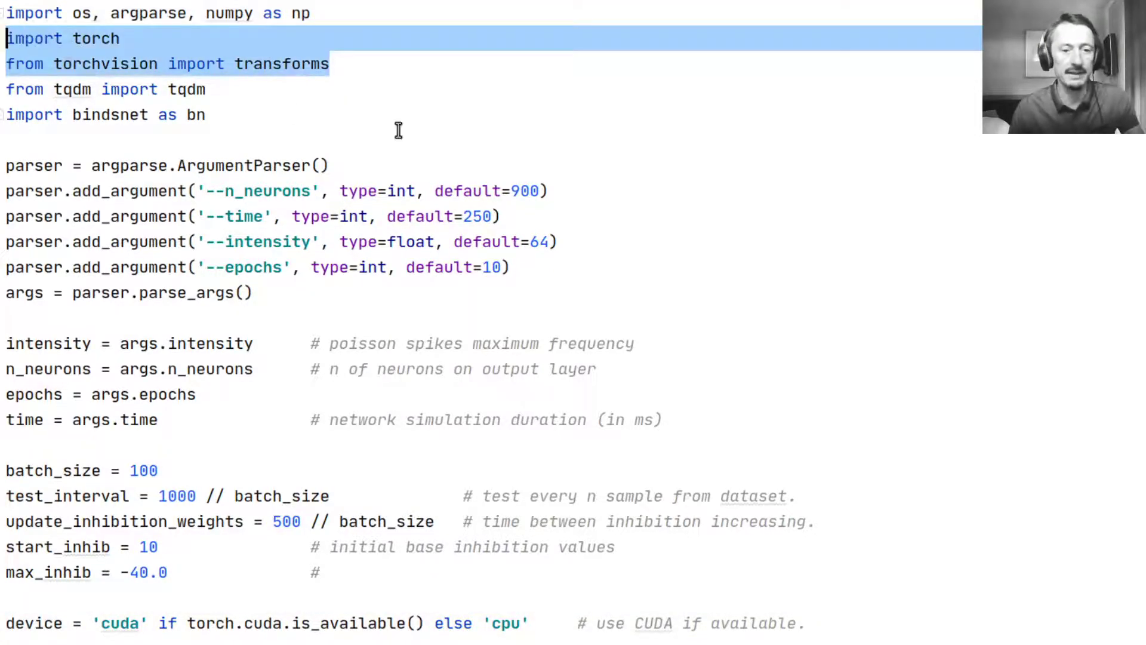
click(210, 115)
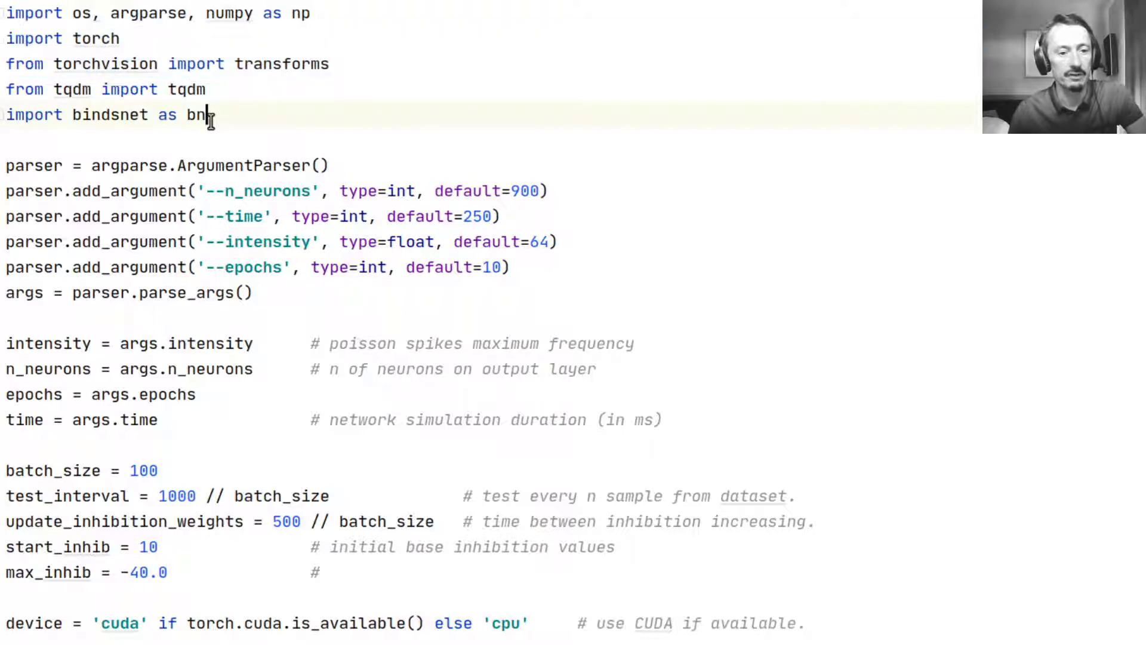
mouse_move(267, 94)
mouse_down()
mouse_move(80, 100)
mouse_move(8, 90)
mouse_up()
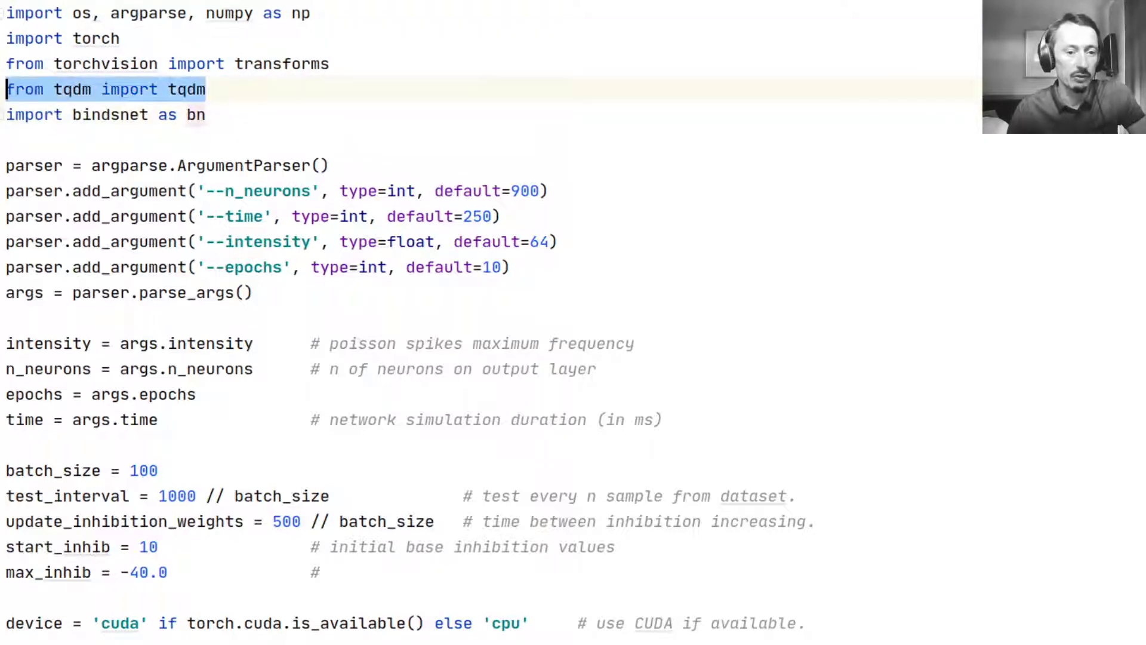
click(248, 114)
drag(248, 114, 6, 115)
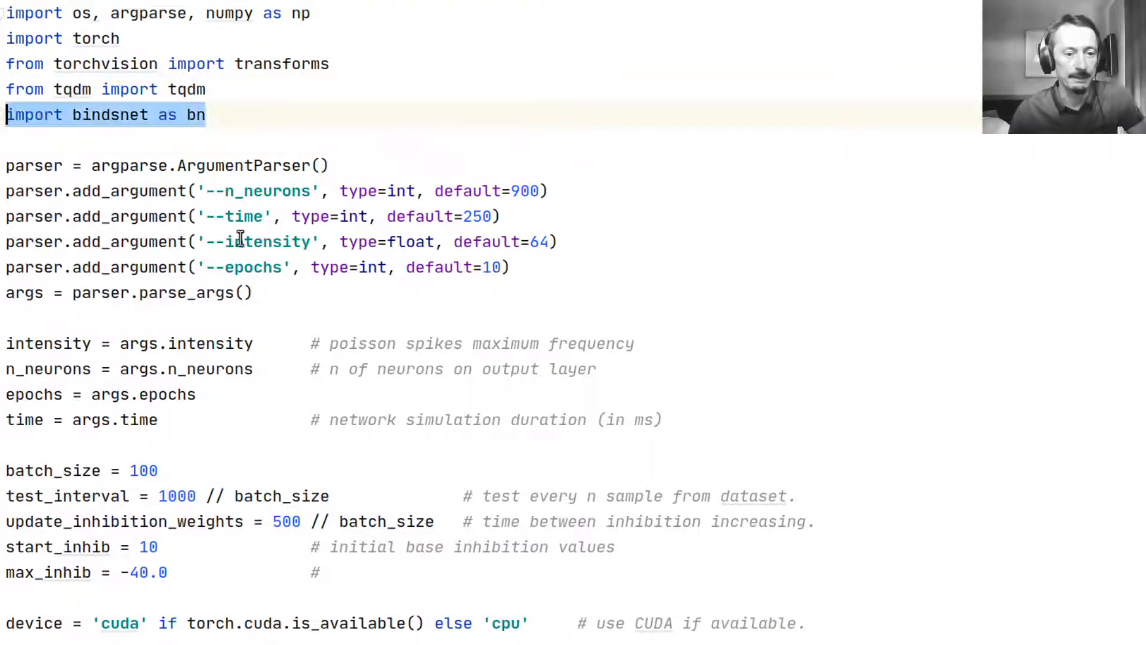
click(537, 265)
drag(537, 265, 6, 192)
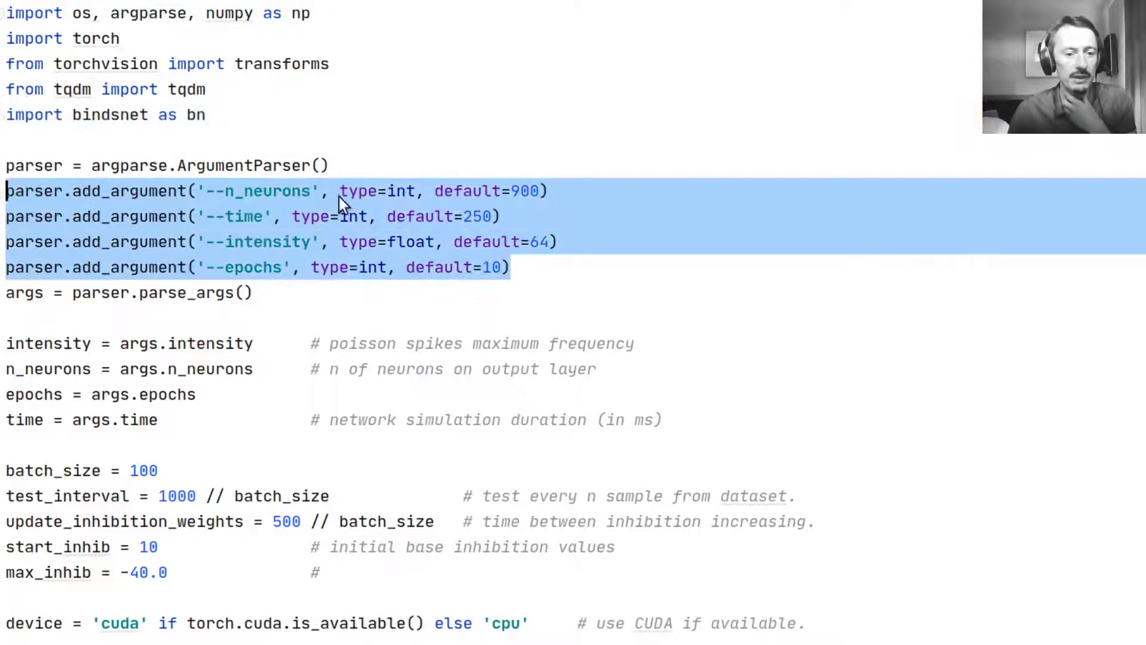
click(576, 194)
drag(511, 191, 536, 191)
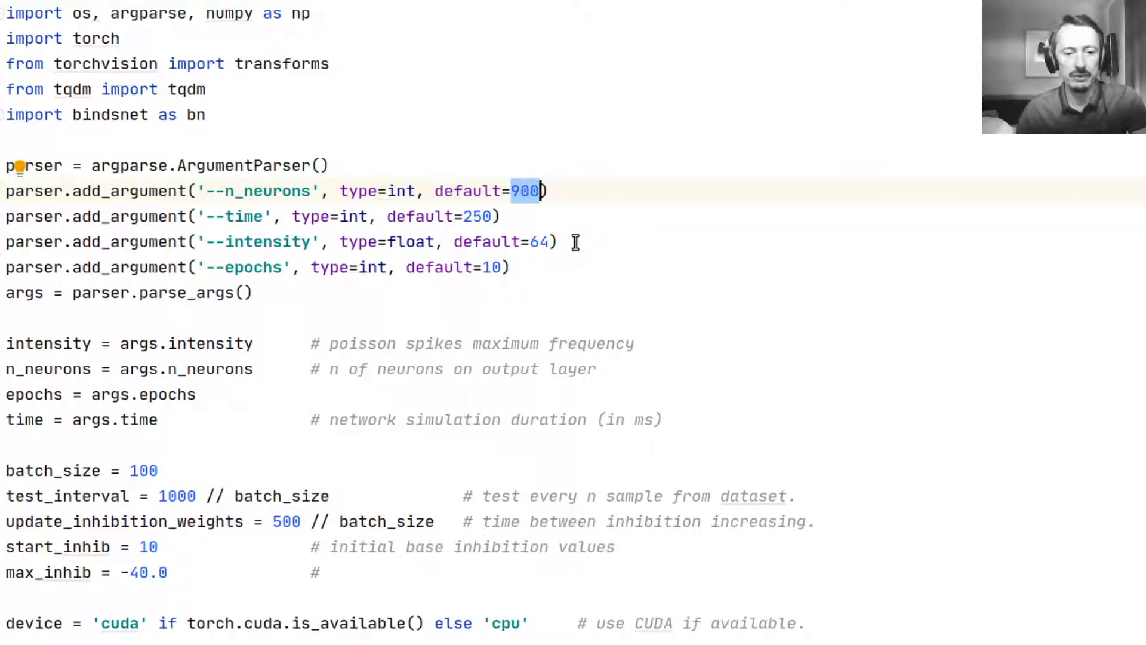
click(680, 221)
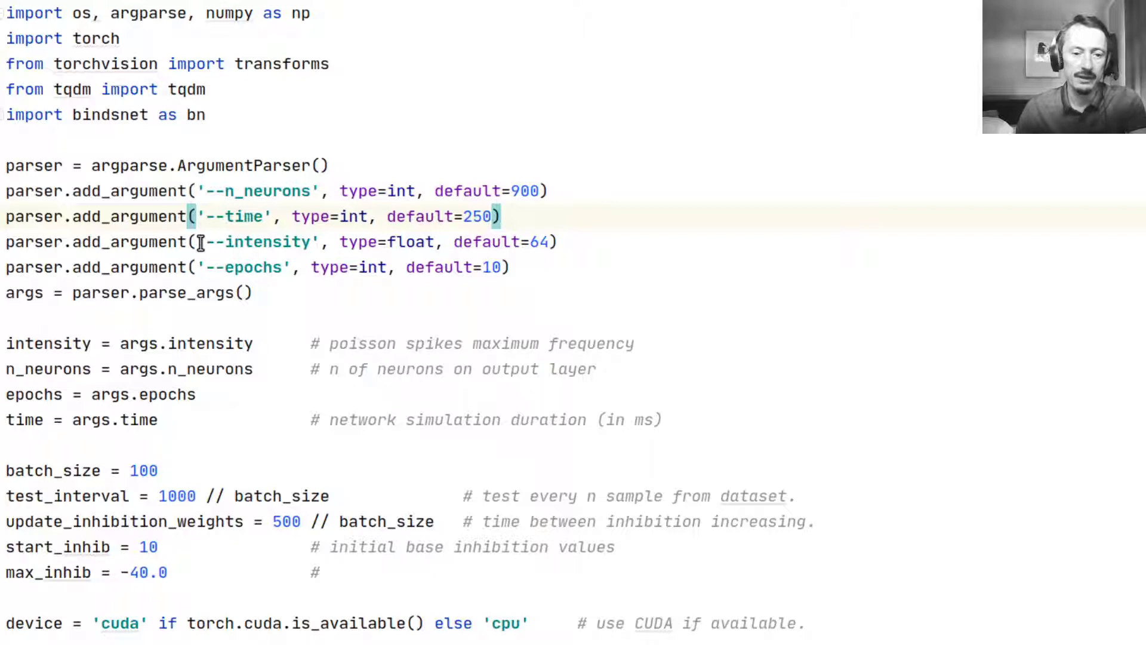
drag(206, 241, 290, 242)
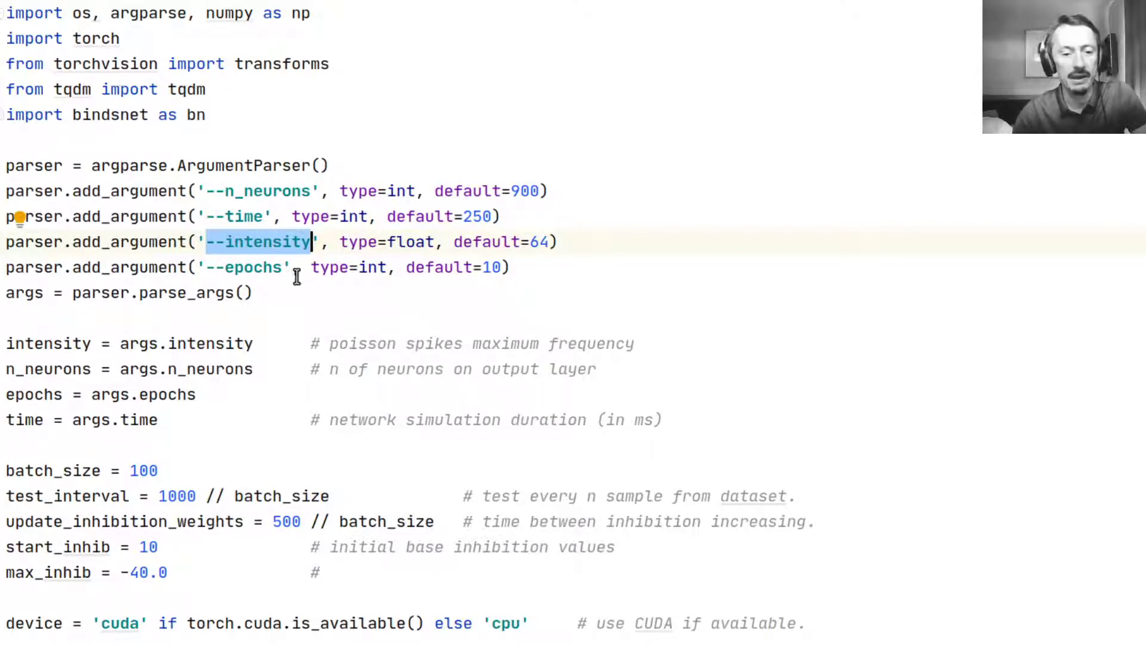
drag(284, 266, 238, 267)
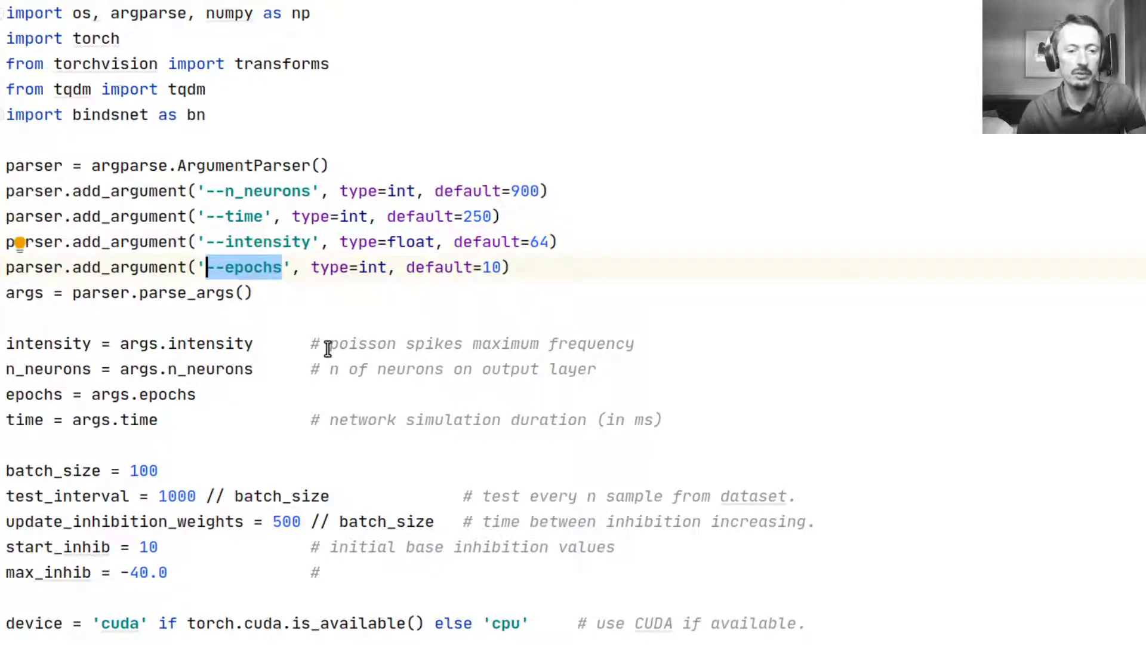
scroll(310, 303, down, 2)
scroll(366, 341, down, 2)
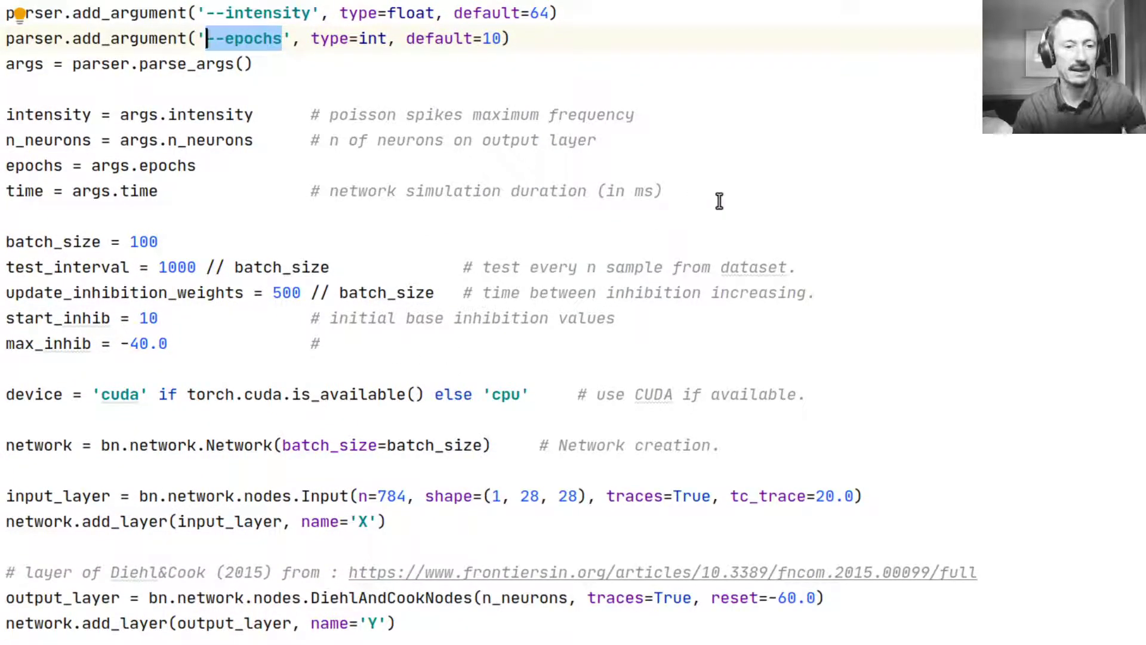
drag(250, 240, 6, 242)
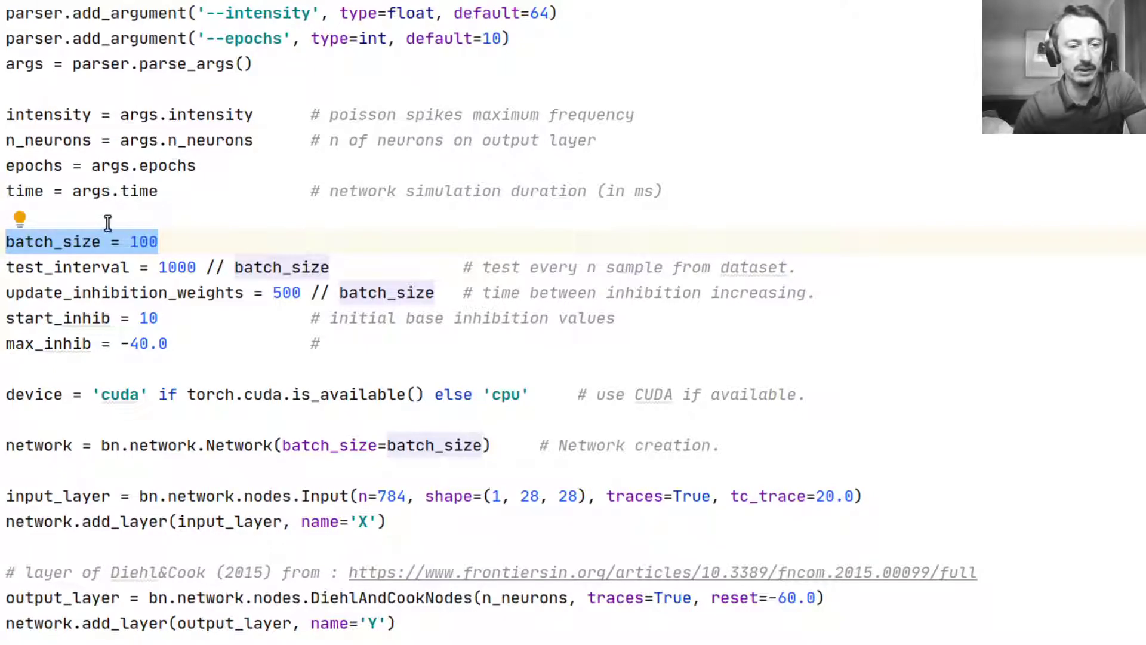
drag(159, 267, 195, 267)
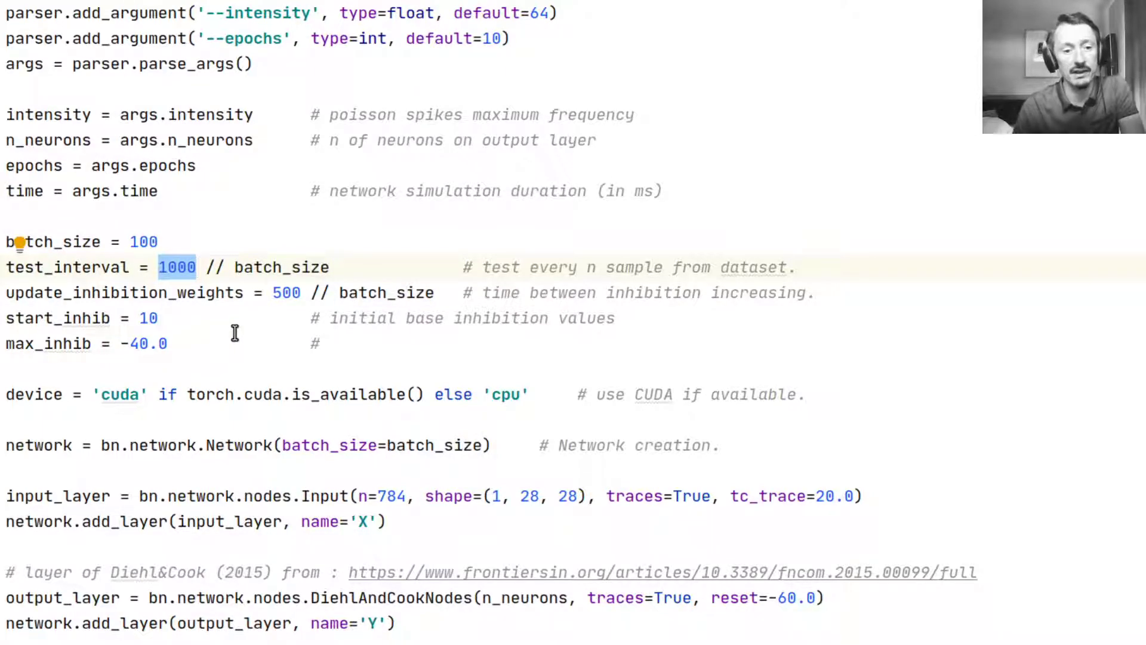
drag(302, 294, 273, 292)
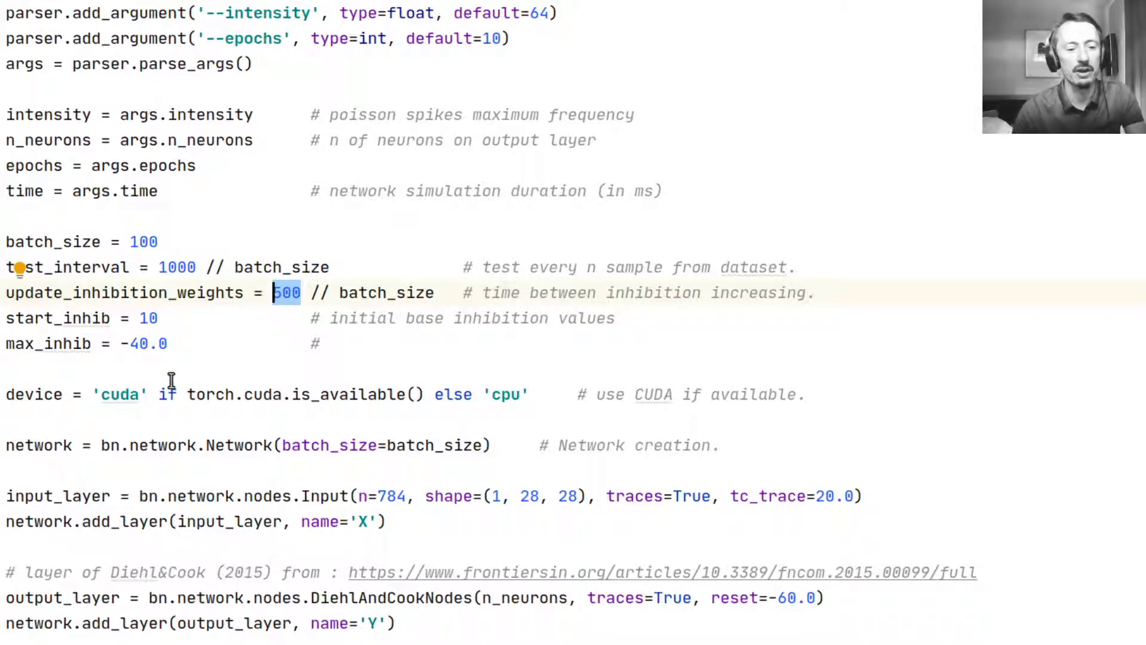
drag(179, 345, 5, 318)
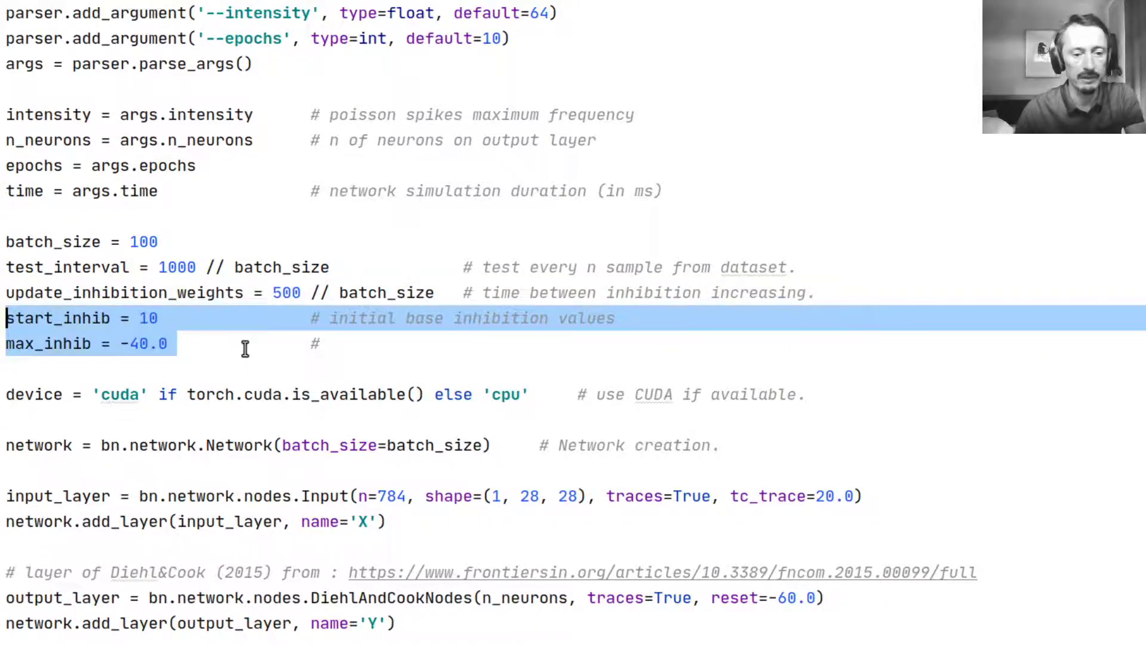
scroll(549, 377, down, 3)
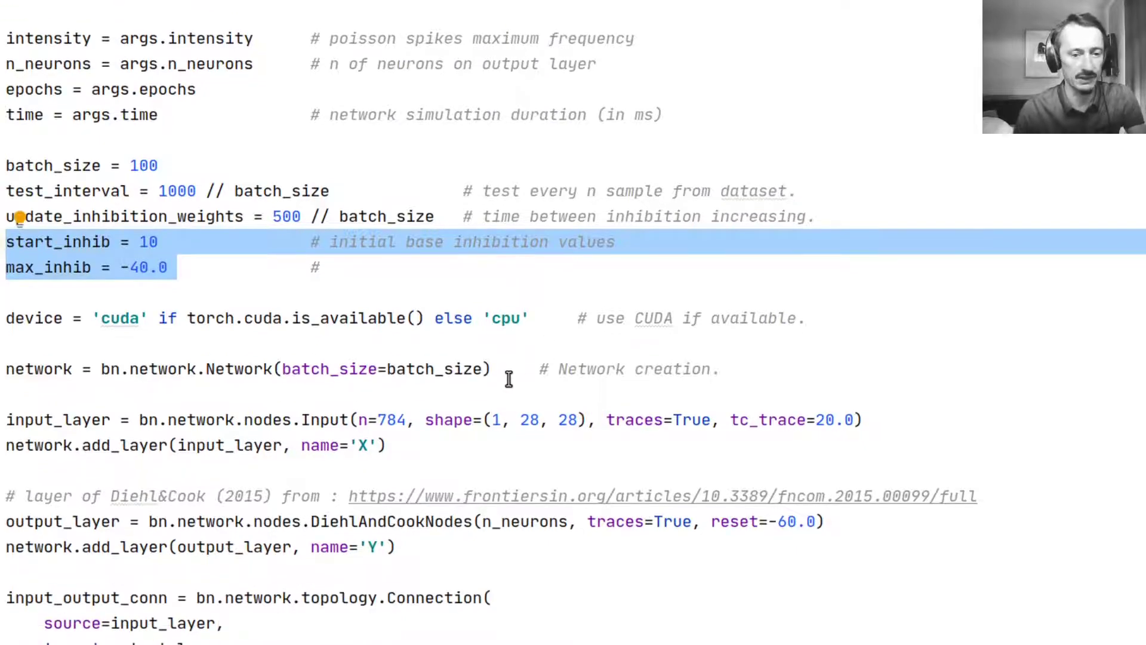
scroll(509, 377, down, 3)
click(346, 270)
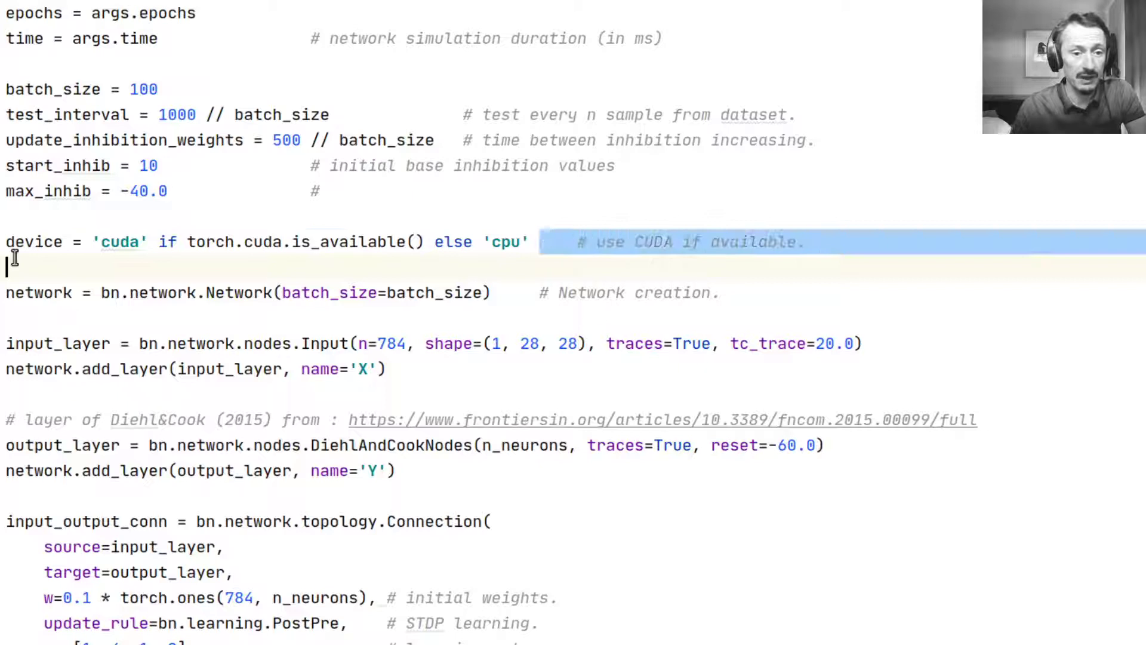
drag(551, 247, 6, 242)
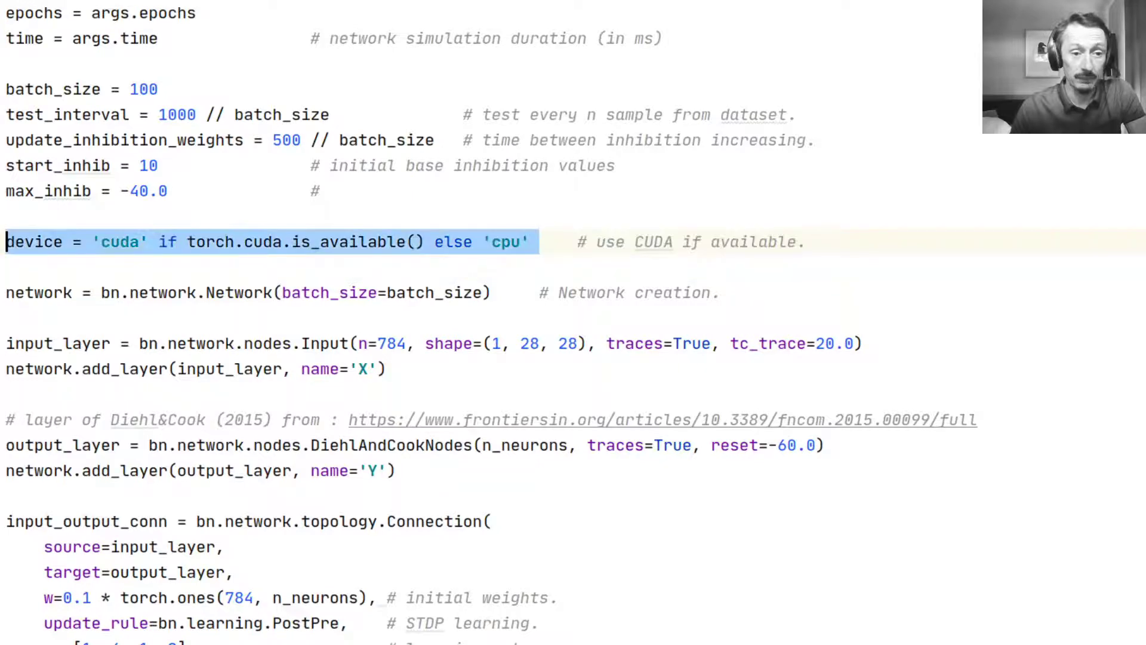
click(515, 295)
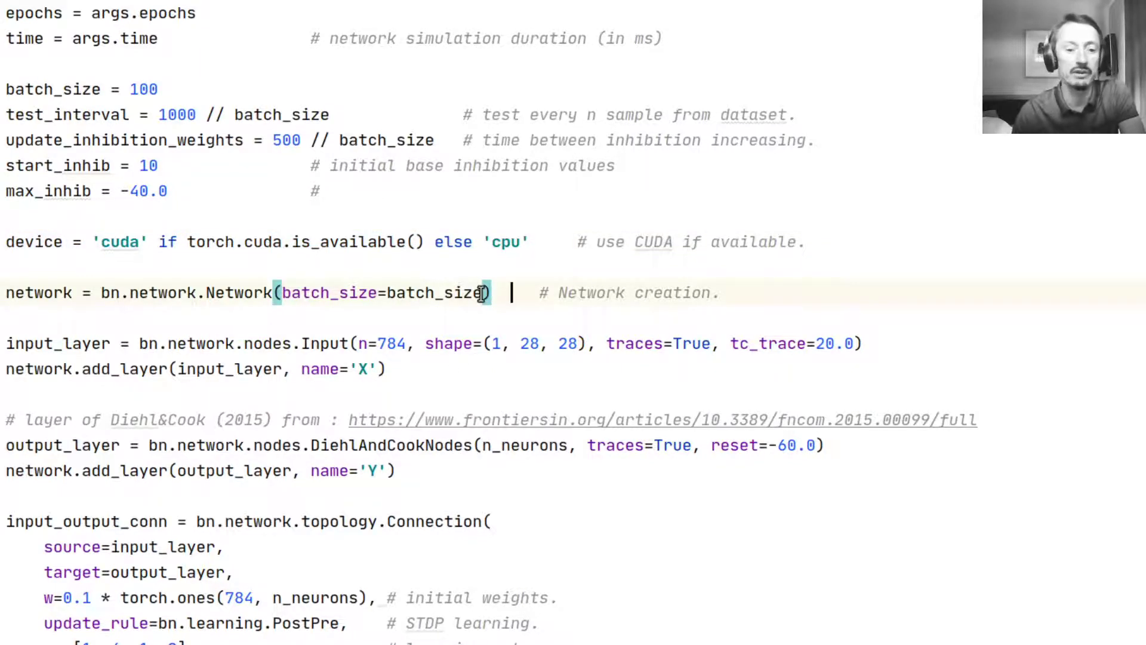
click(7, 343)
drag(301, 343, 333, 341)
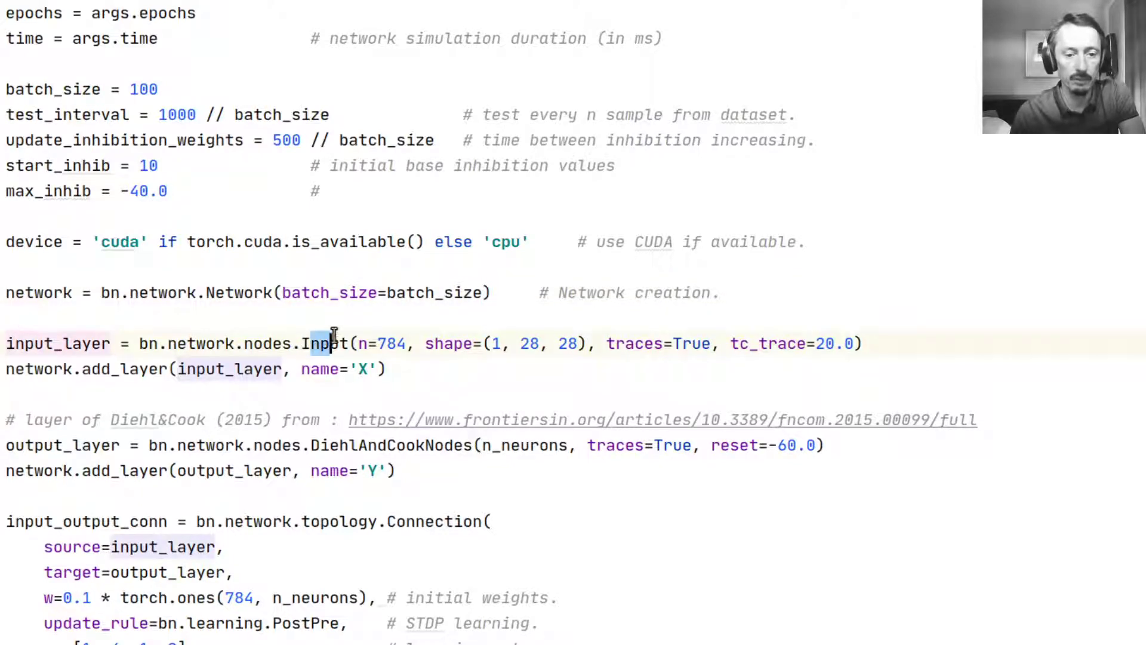
click(375, 369)
mouse_move(520, 343)
mouse_down()
mouse_move(607, 343)
mouse_move(578, 344)
mouse_up()
click(570, 376)
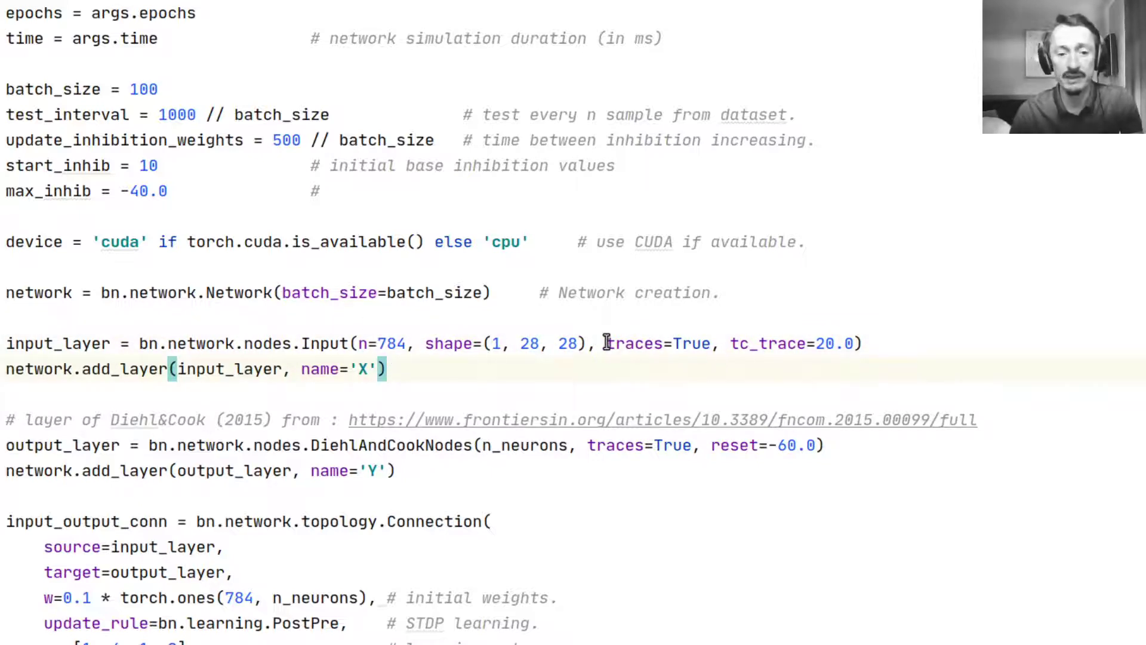
drag(607, 343, 854, 343)
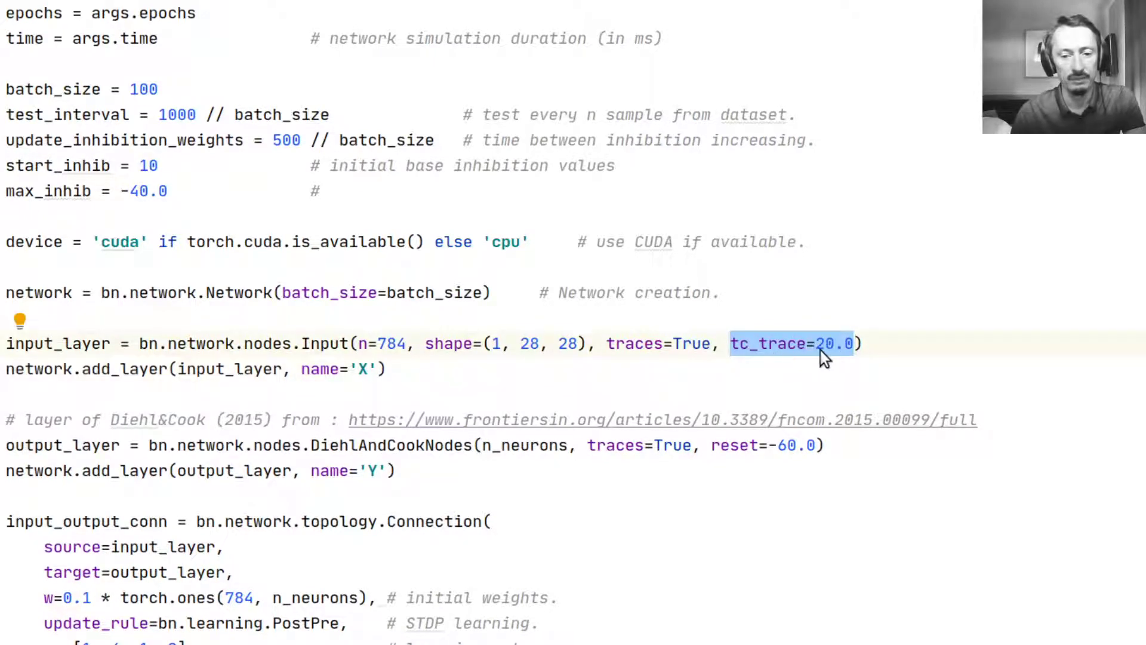
click(446, 369)
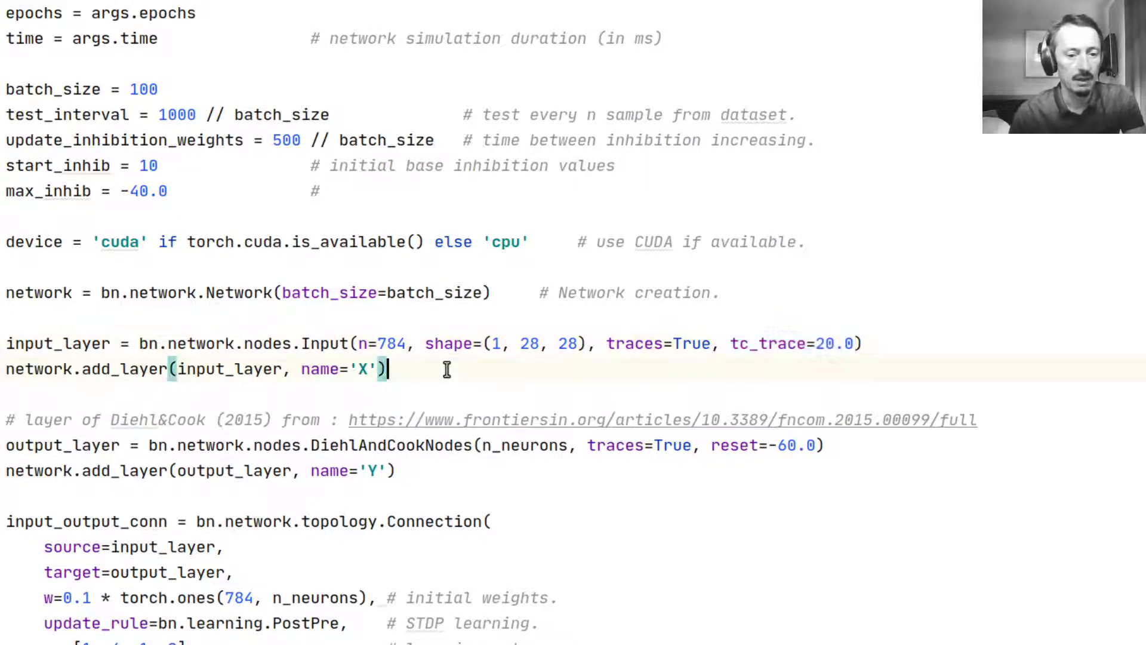
double_click(363, 369)
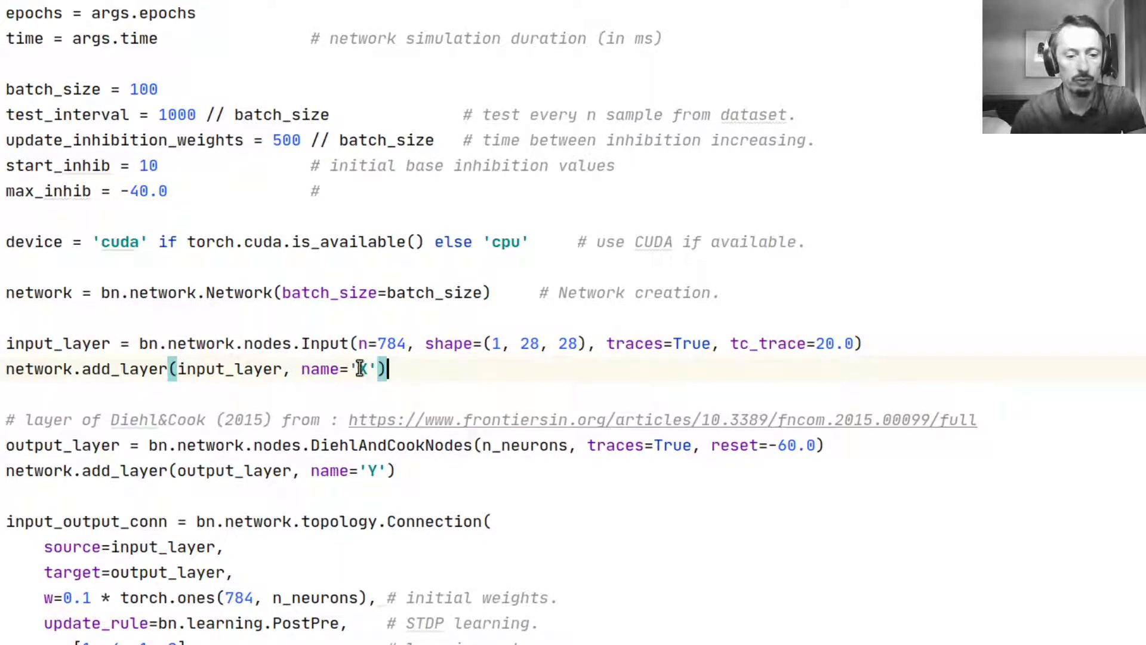
scroll(479, 414, down, 3)
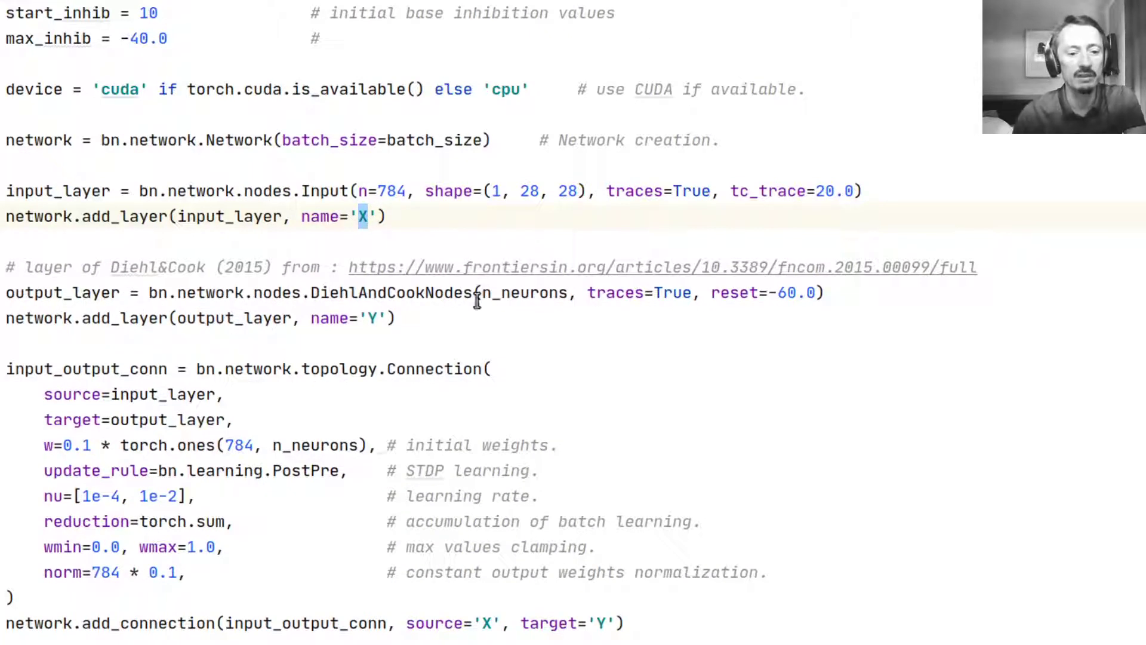
drag(312, 293, 471, 295)
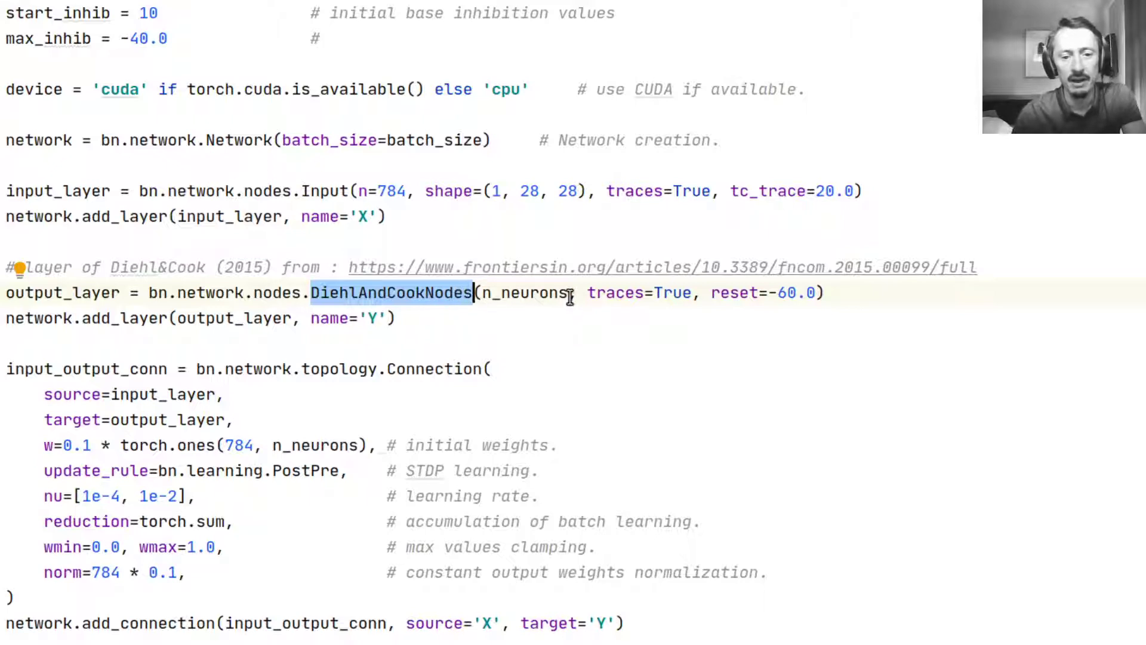
drag(587, 293, 816, 292)
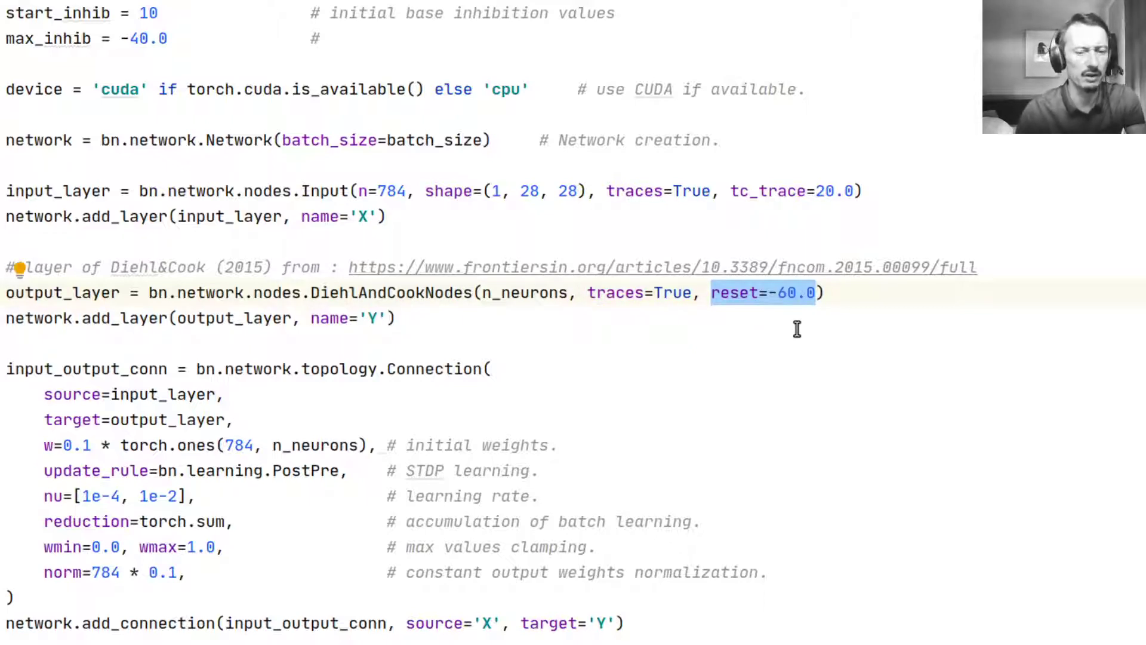
click(471, 318)
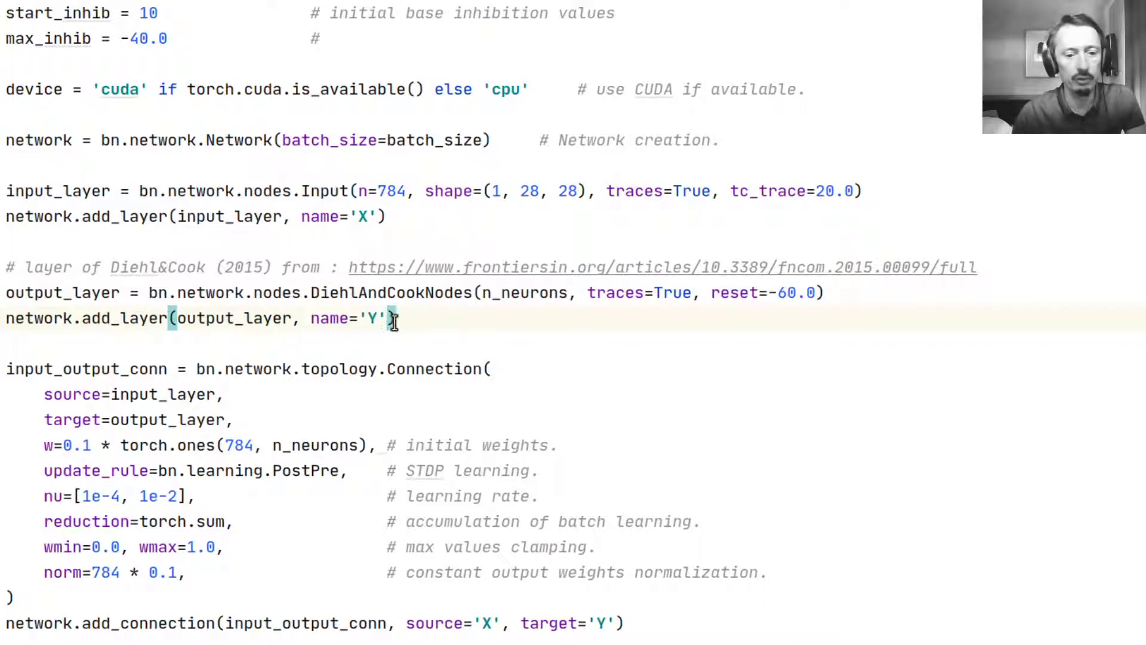
drag(363, 318, 378, 318)
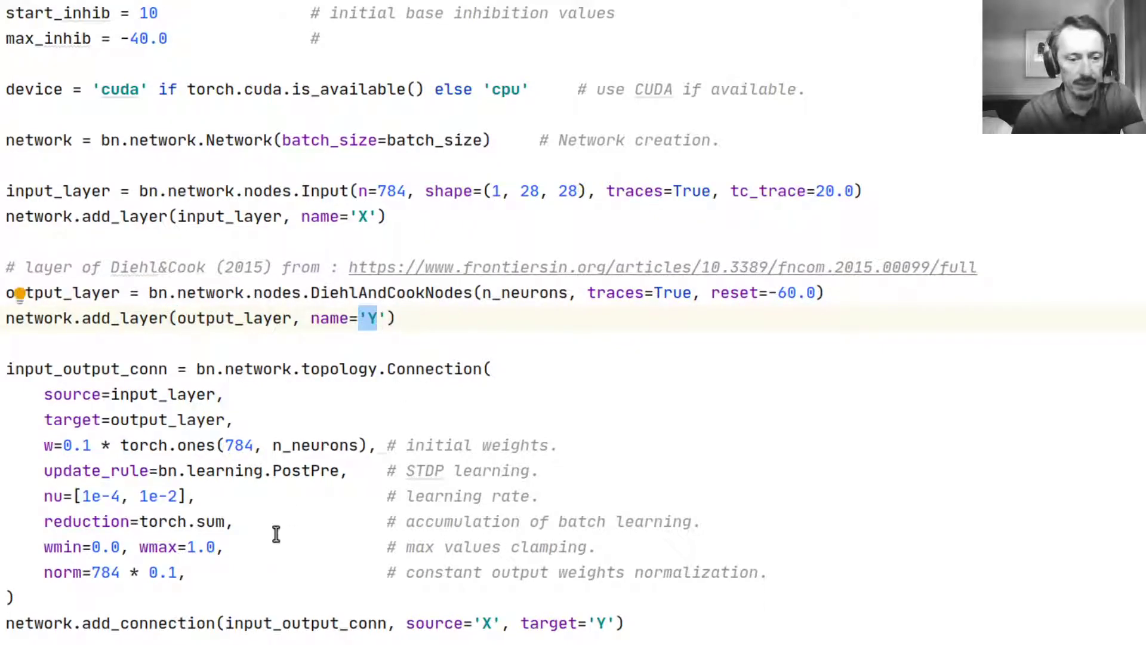
scroll(274, 532, down, 3)
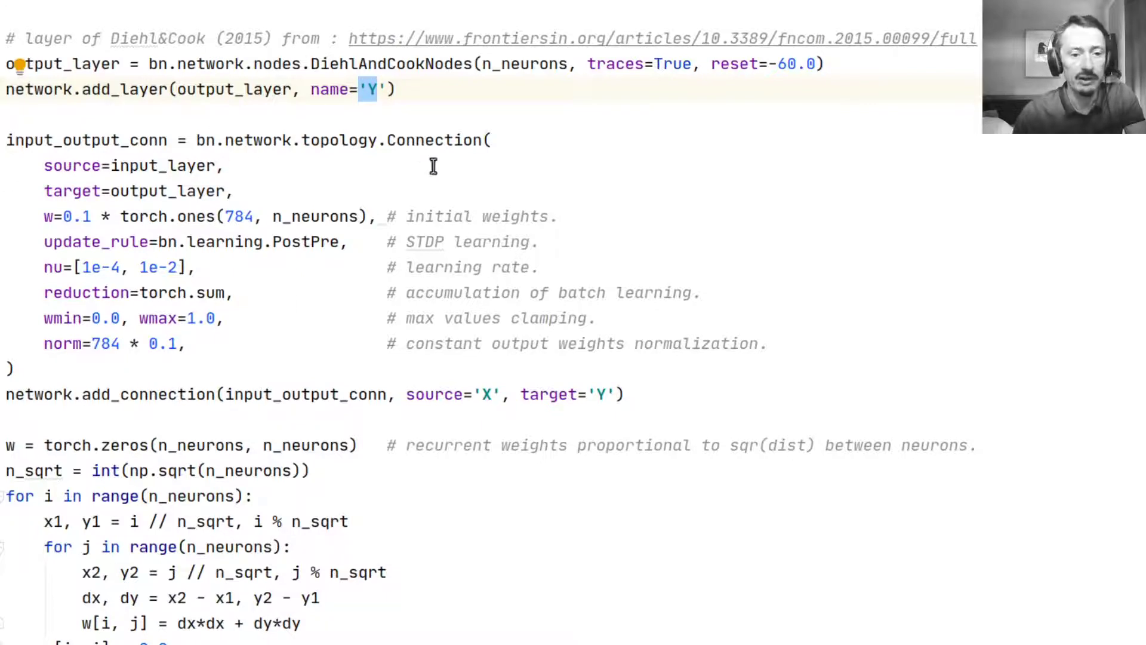
drag(387, 139, 484, 140)
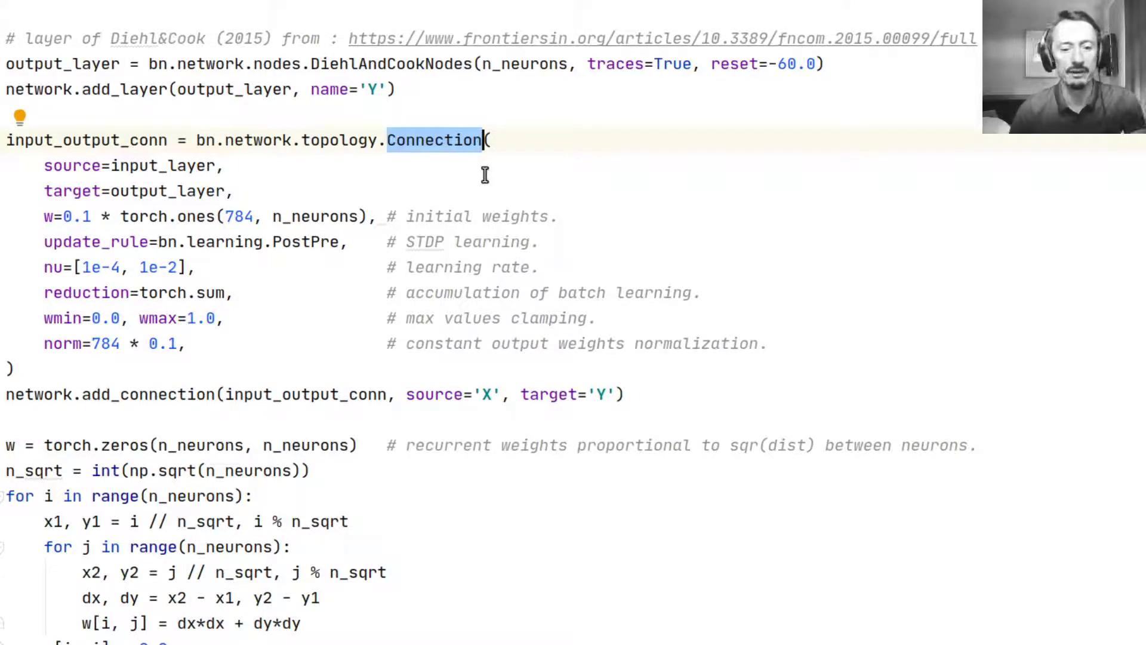
mouse_move(295, 192)
mouse_down()
mouse_move(5, 141)
mouse_move(6, 166)
mouse_up()
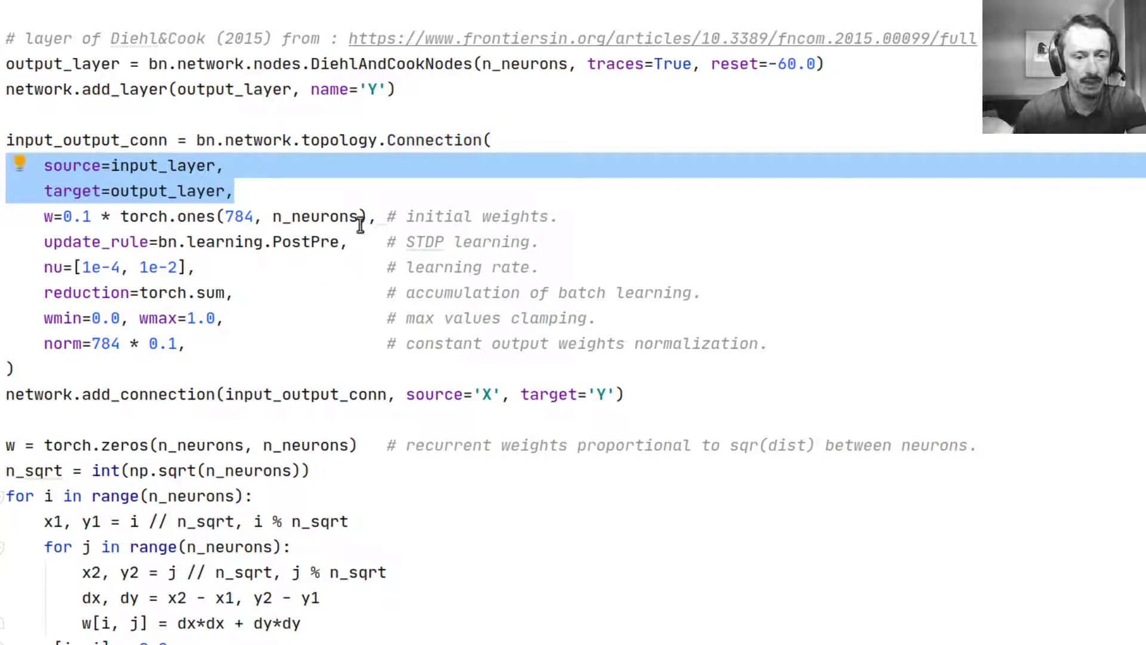
drag(63, 215, 95, 216)
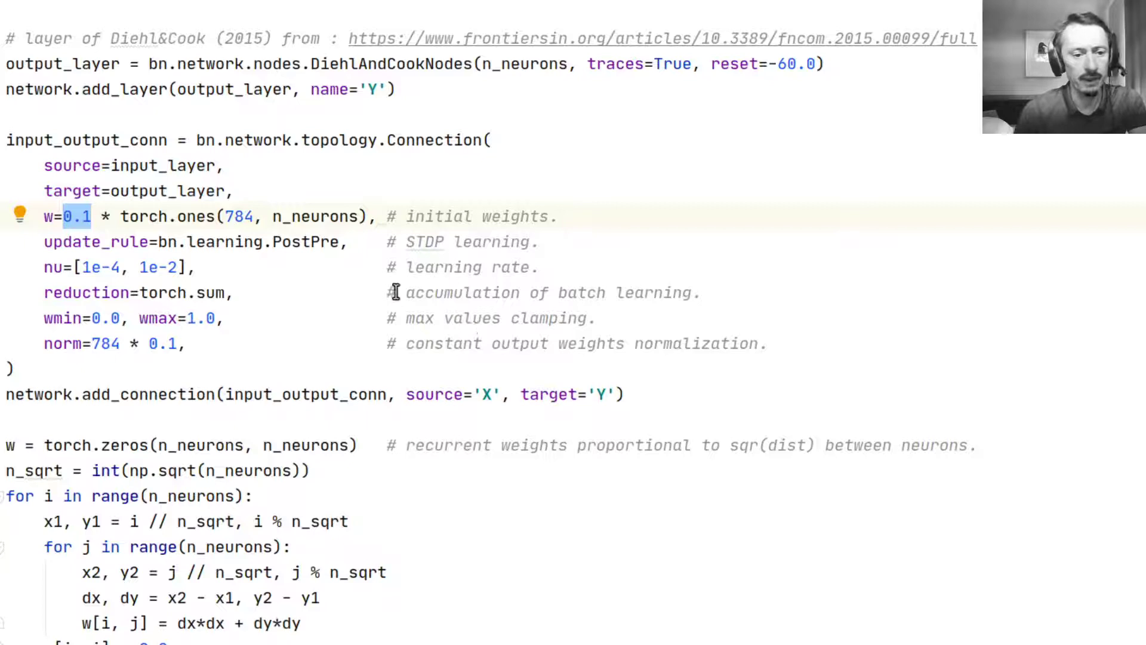
mouse_move(119, 216)
mouse_down()
mouse_move(380, 216)
mouse_move(6, 242)
mouse_up()
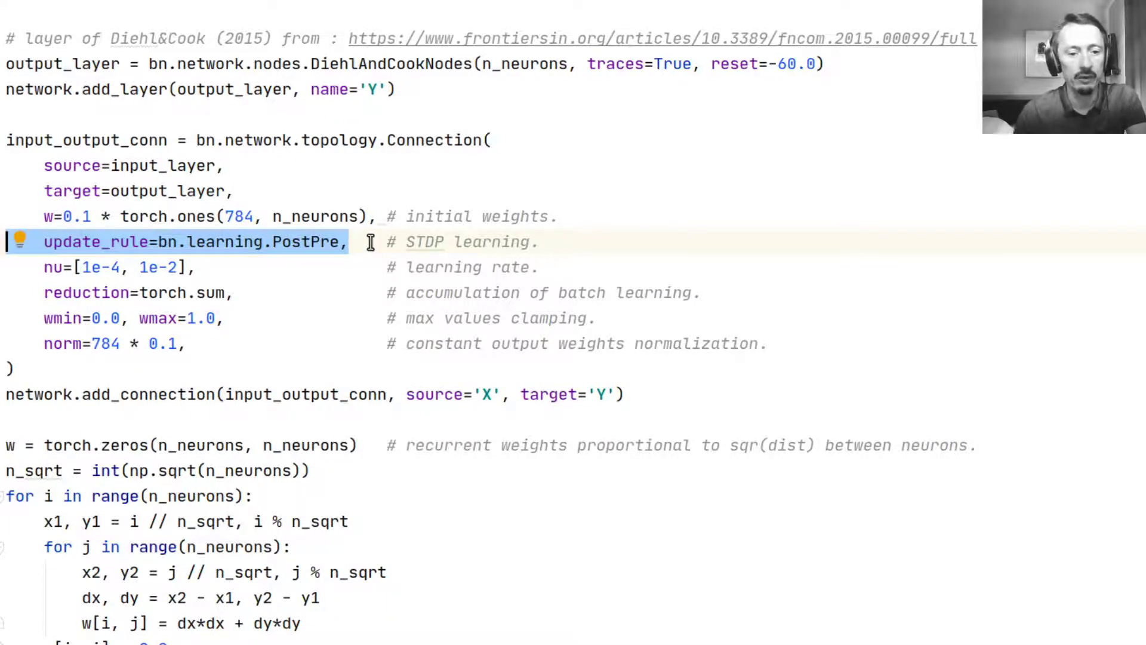
click(342, 243)
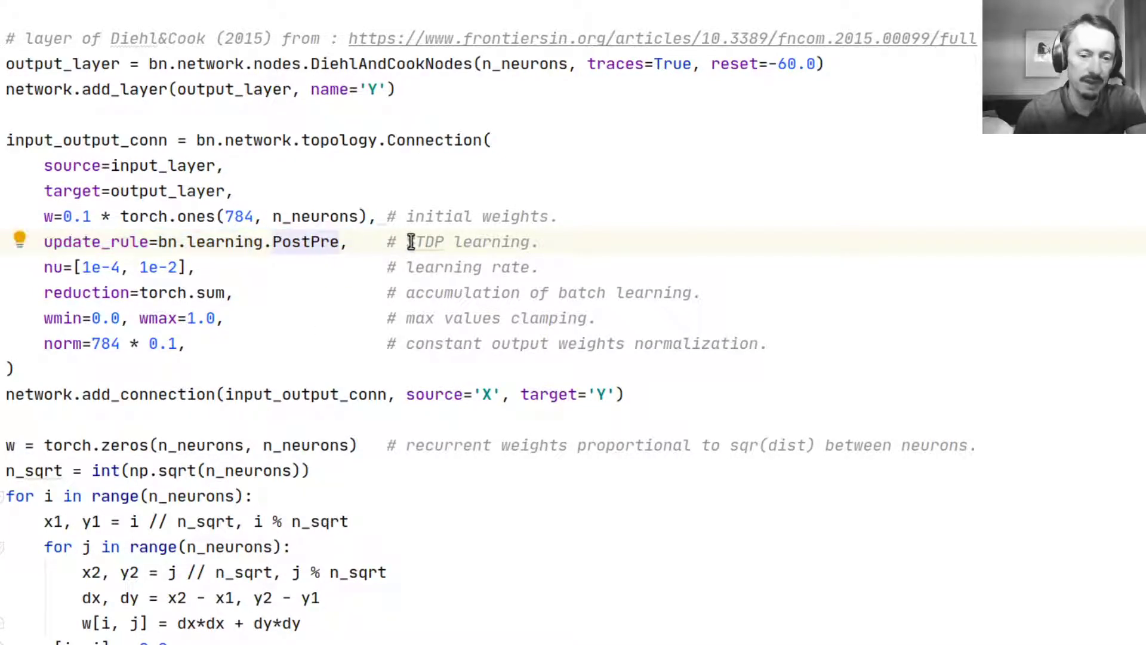
drag(407, 242, 531, 240)
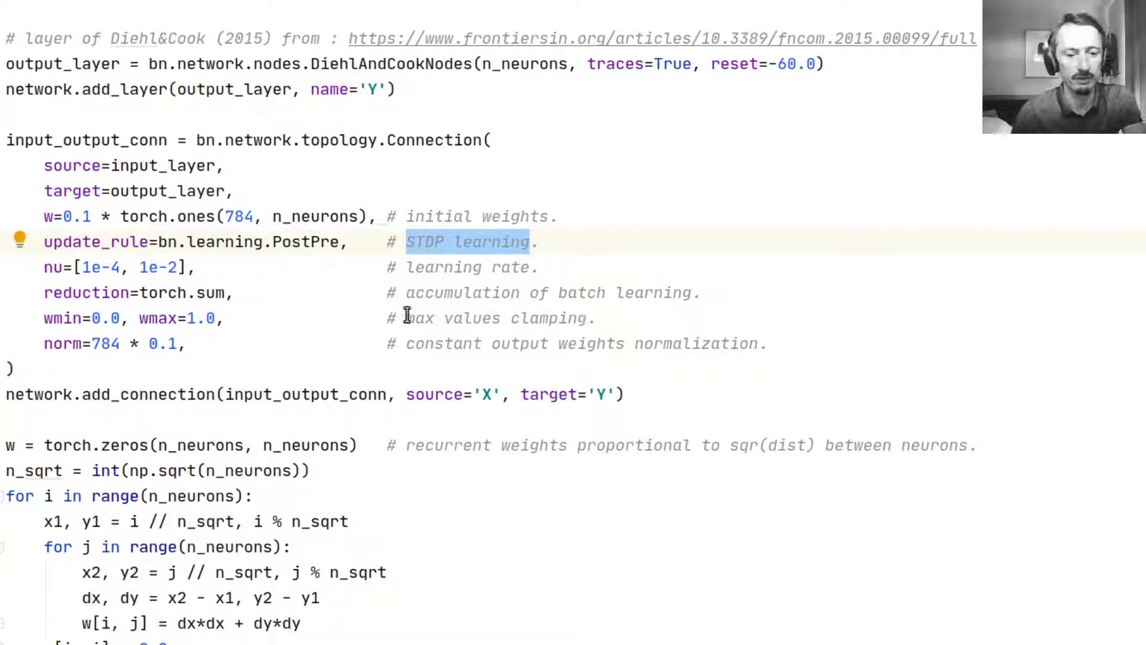
drag(205, 268, 6, 267)
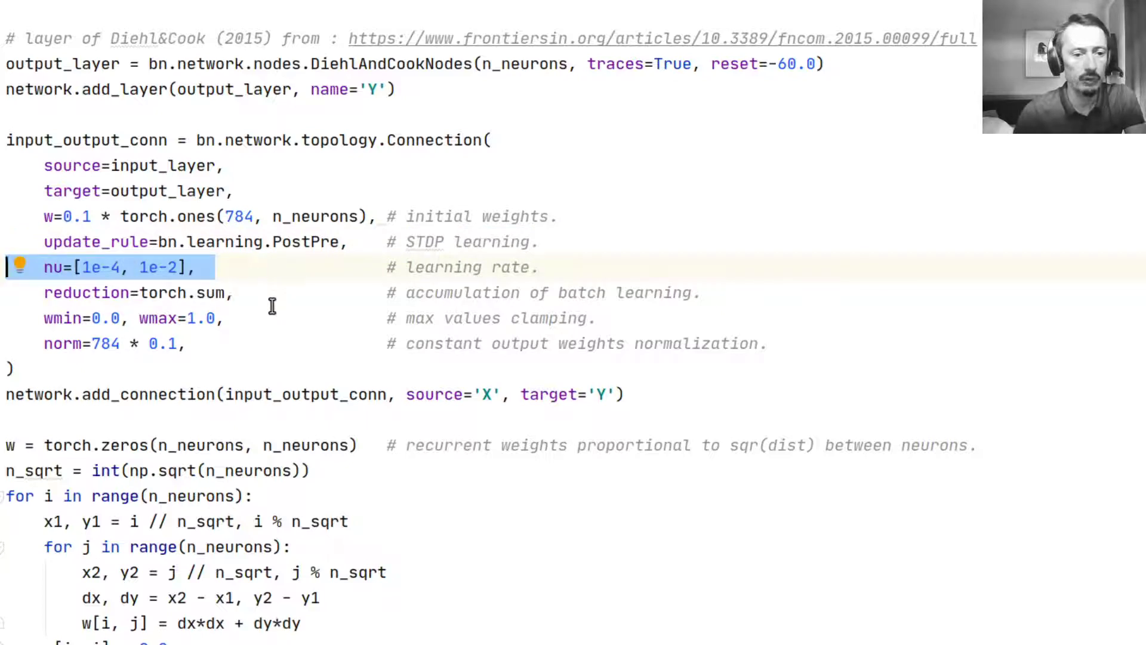
click(273, 278)
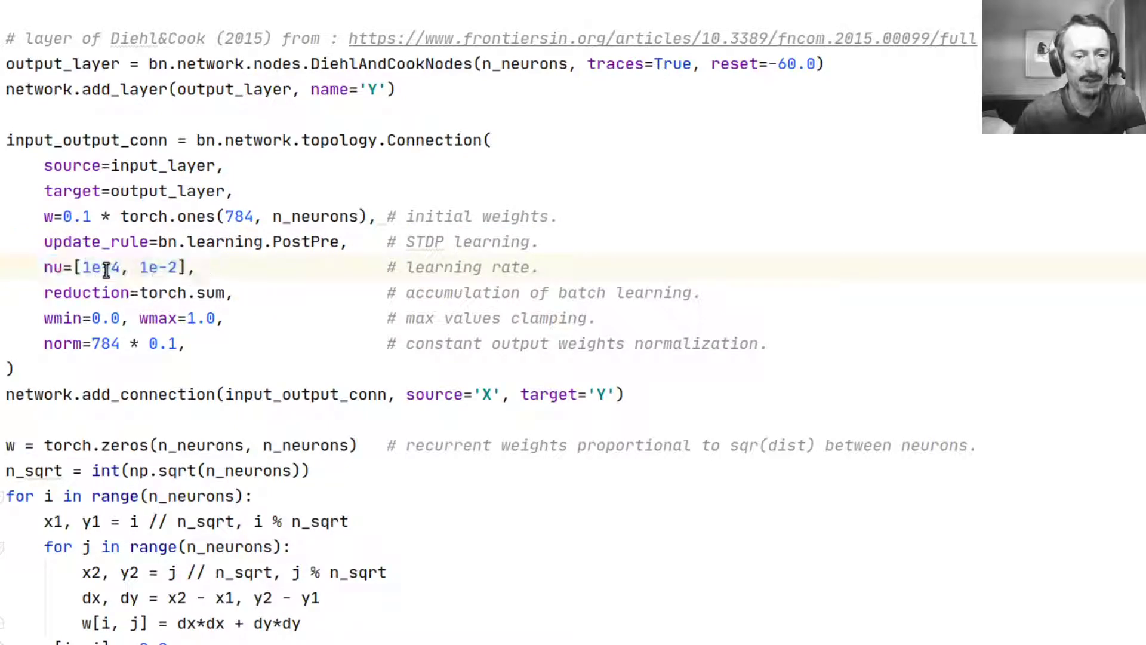
drag(138, 267, 185, 267)
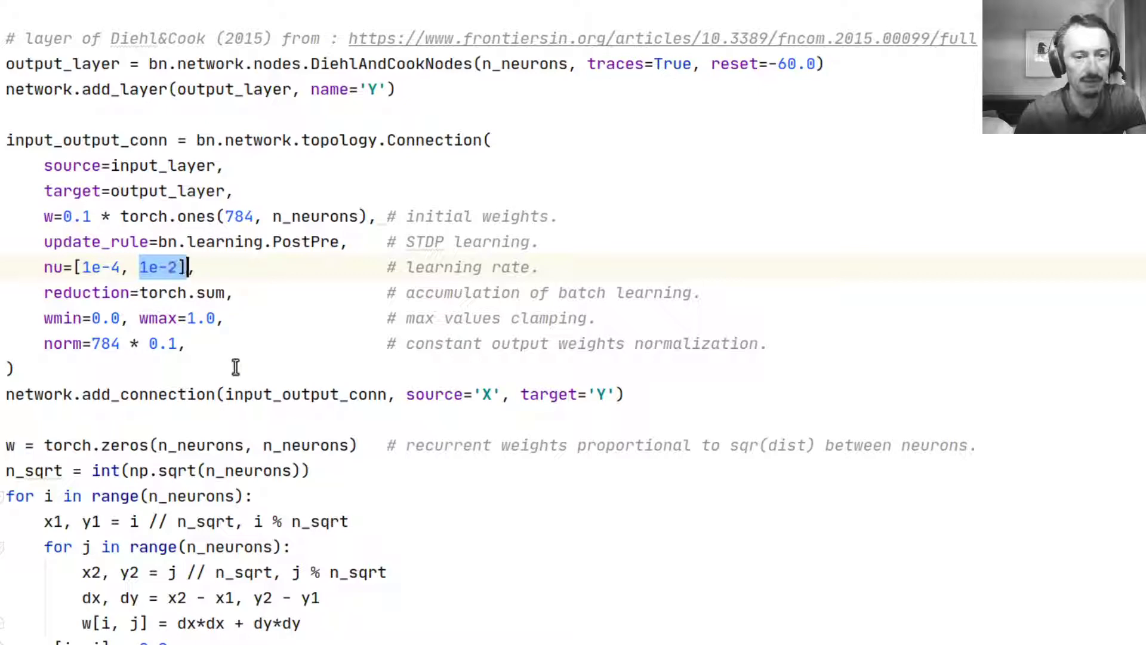
click(276, 317)
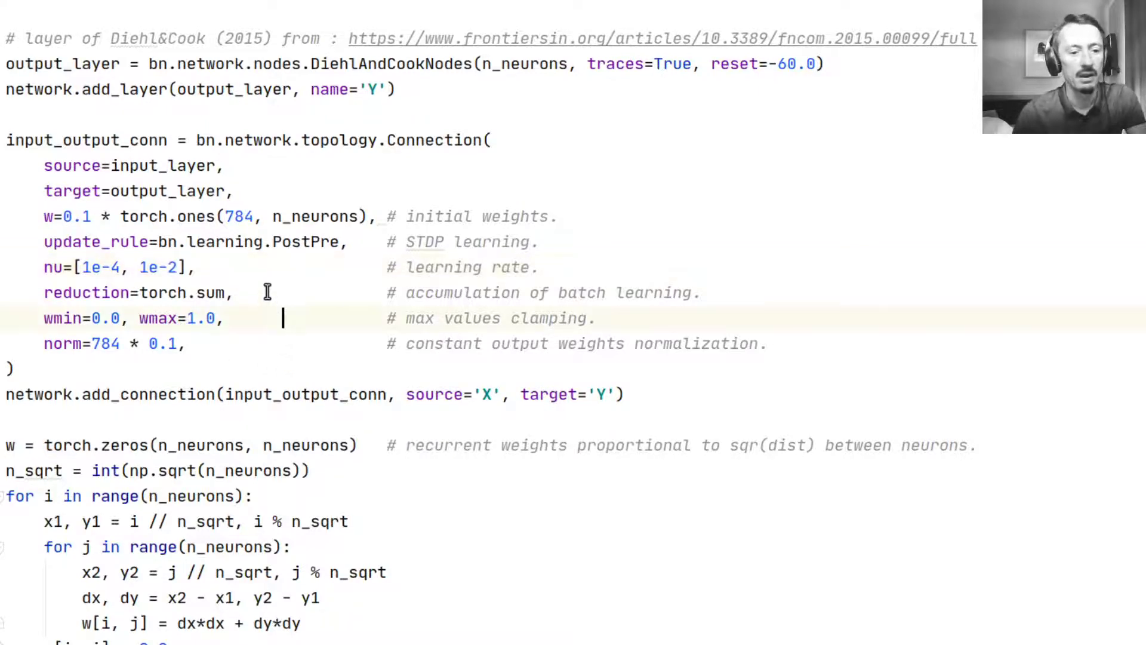
drag(262, 292, 7, 293)
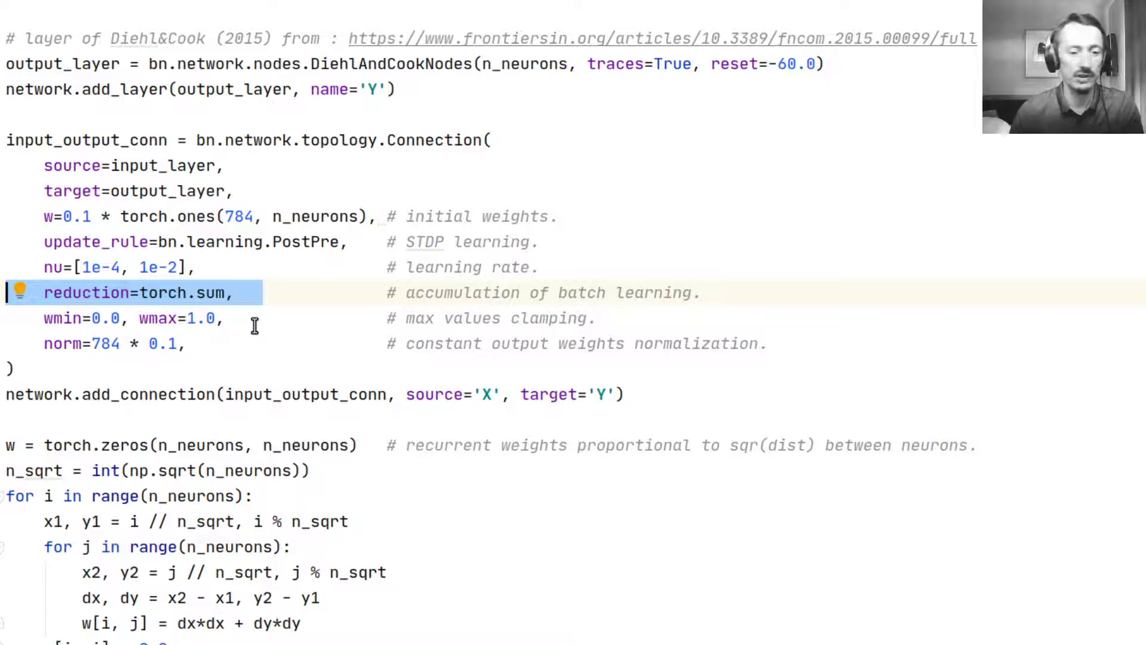
click(263, 317)
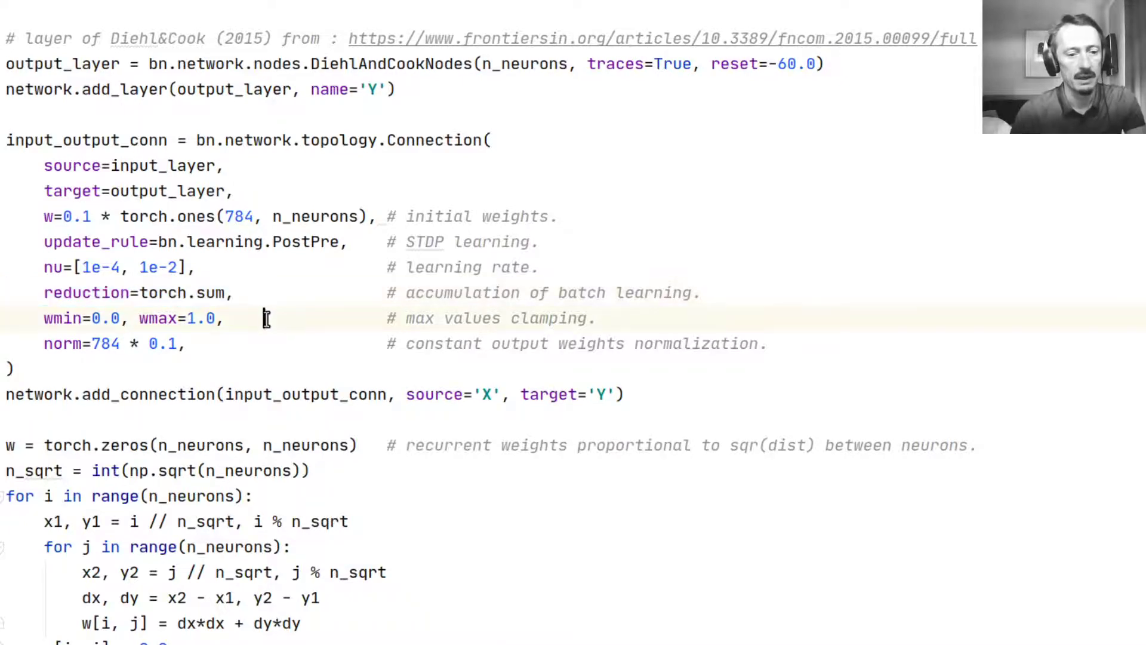
drag(263, 317, 6, 317)
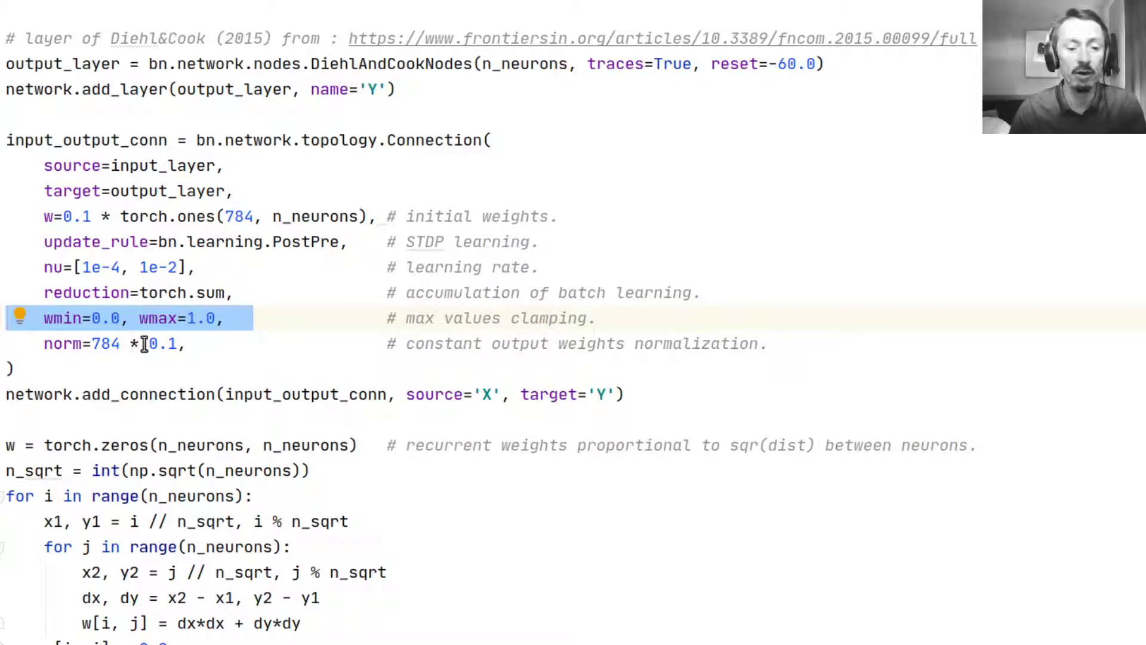
drag(146, 345, 184, 343)
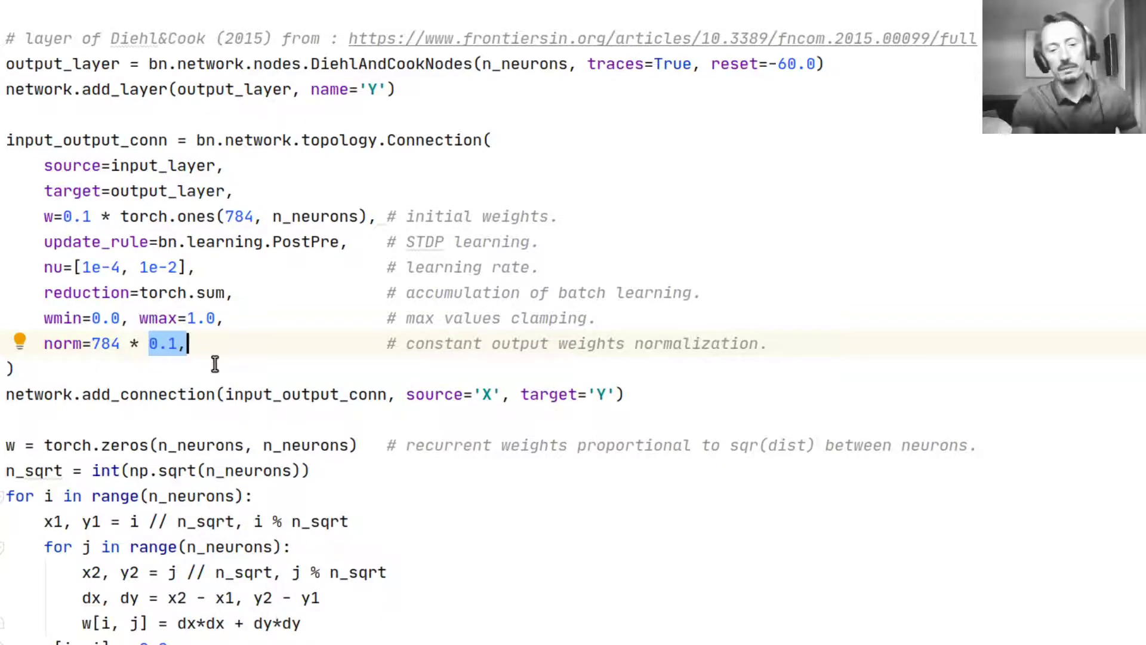
click(201, 367)
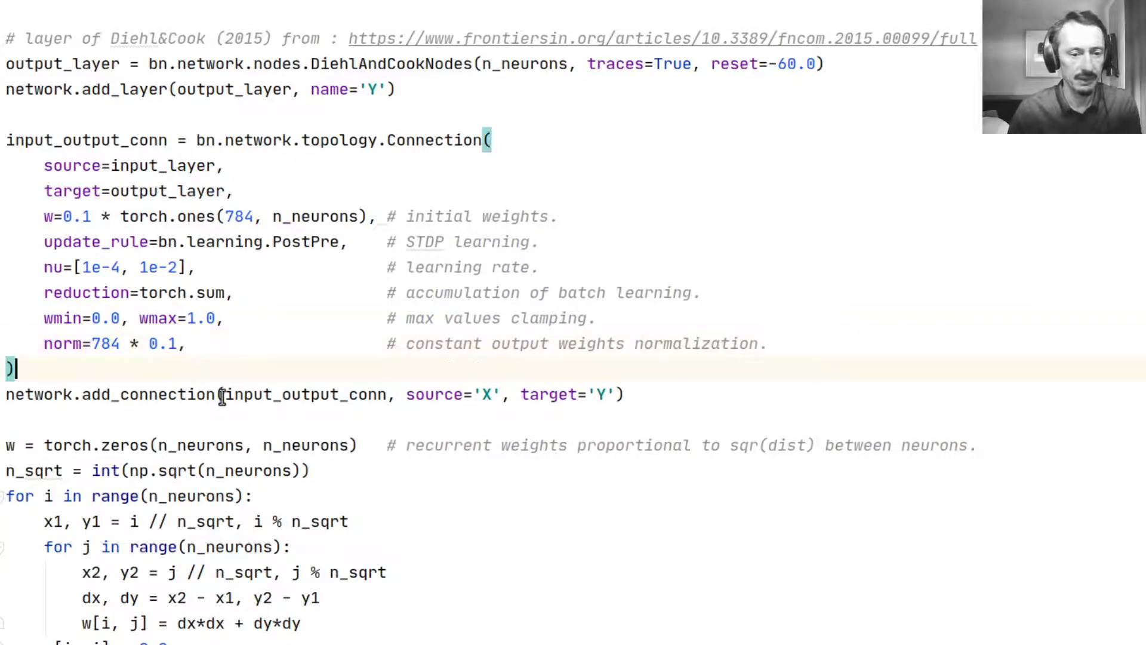
drag(627, 394, 6, 396)
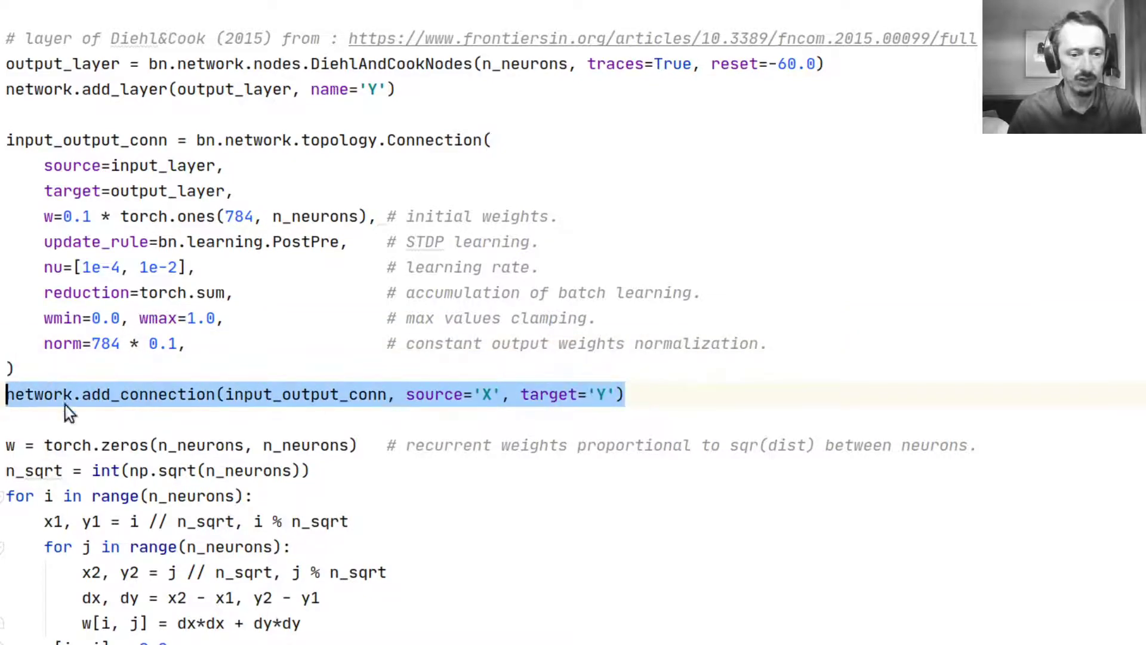
scroll(568, 435, down, 3)
Step: Walk through the distance loop's lines and select the w[i, i] = 0.0 diagonal line
click(419, 344)
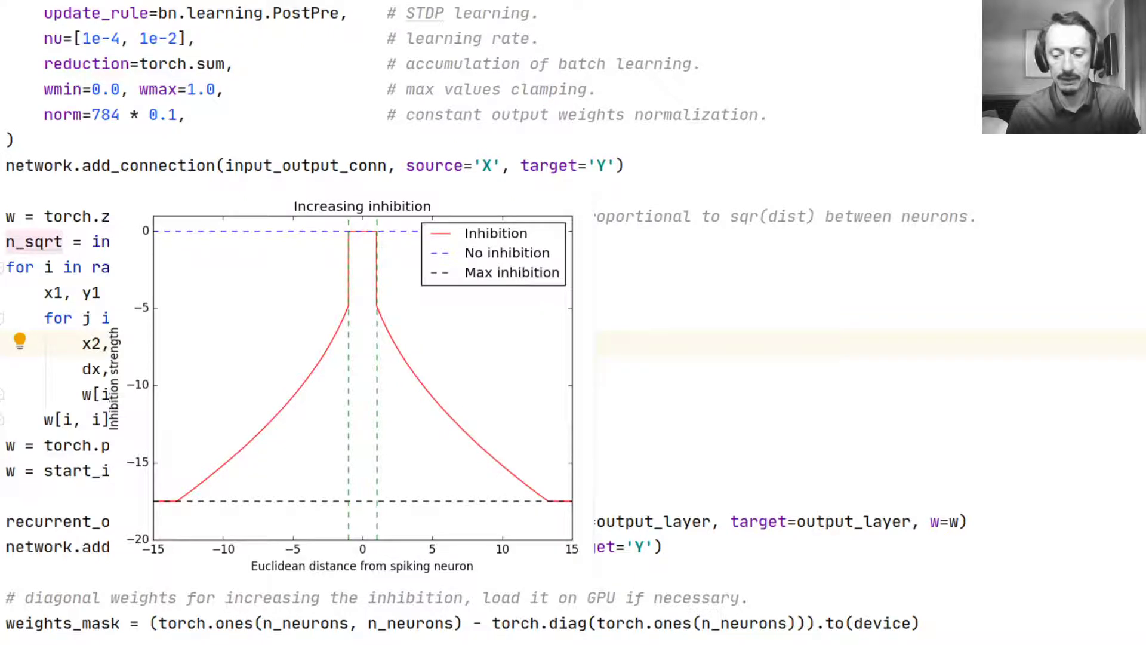
click(397, 349)
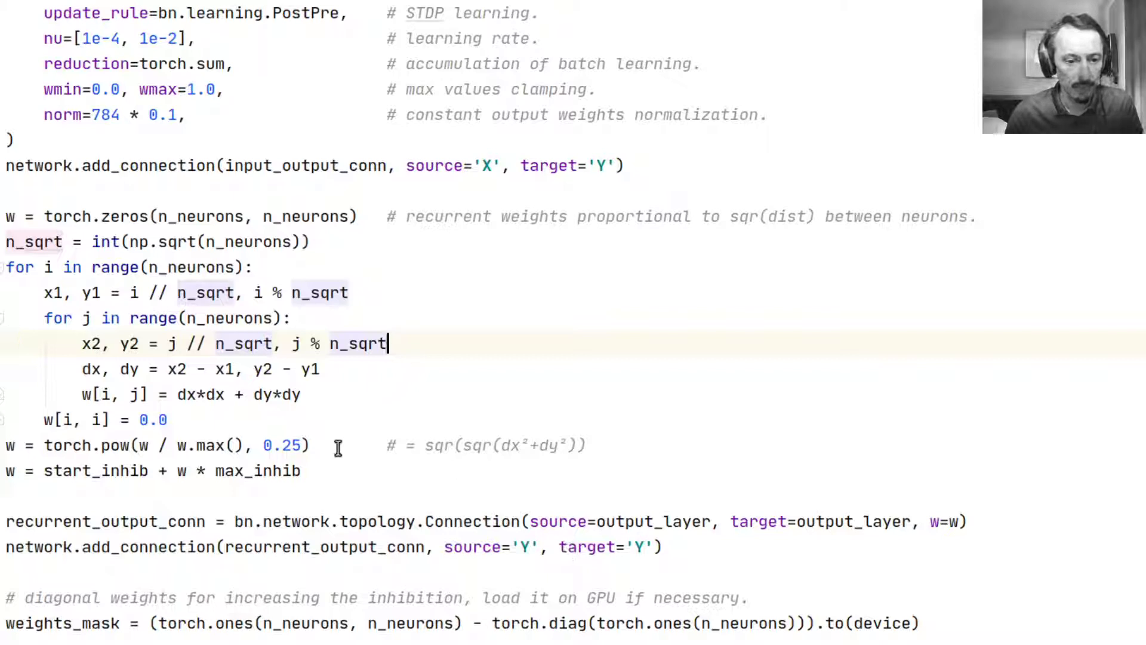
drag(338, 449, 7, 445)
click(181, 414)
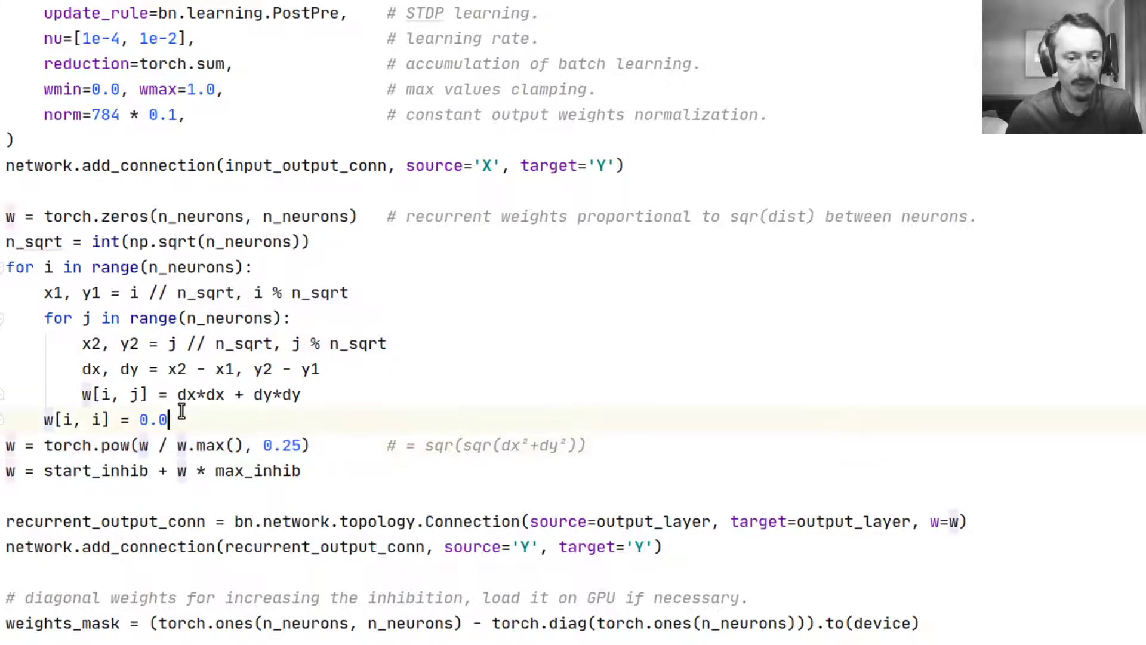
drag(181, 414, 6, 419)
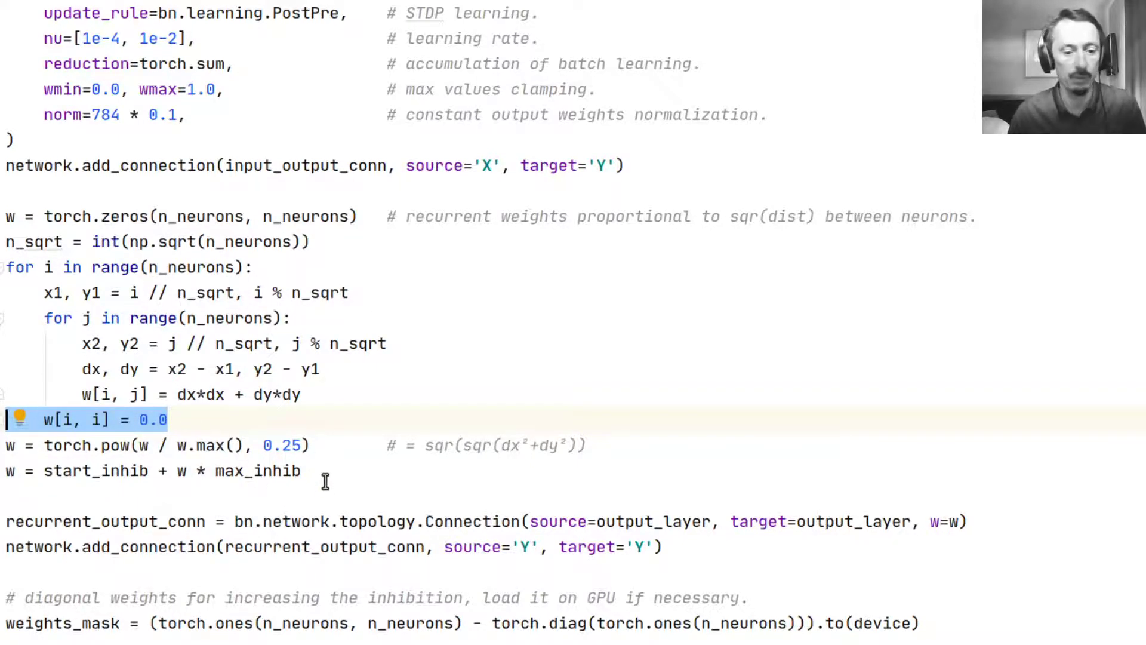
mouse_move(303, 471)
mouse_down()
mouse_move(108, 470)
mouse_move(5, 445)
mouse_move(6, 470)
mouse_up()
scroll(483, 421, down, 3)
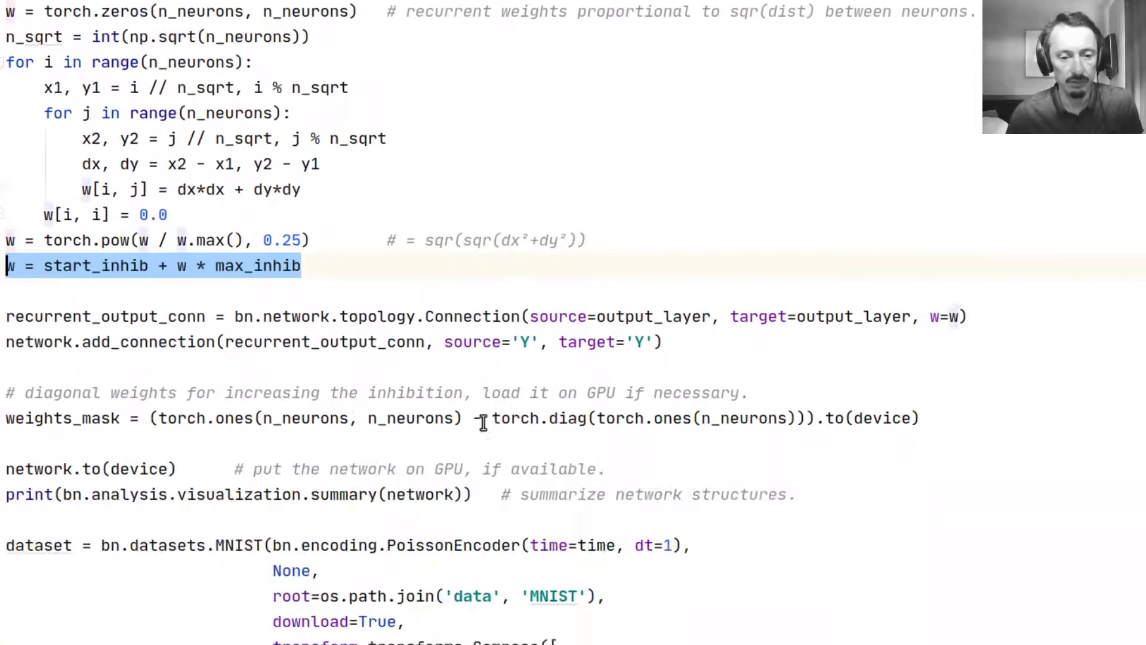
scroll(483, 421, down, 1)
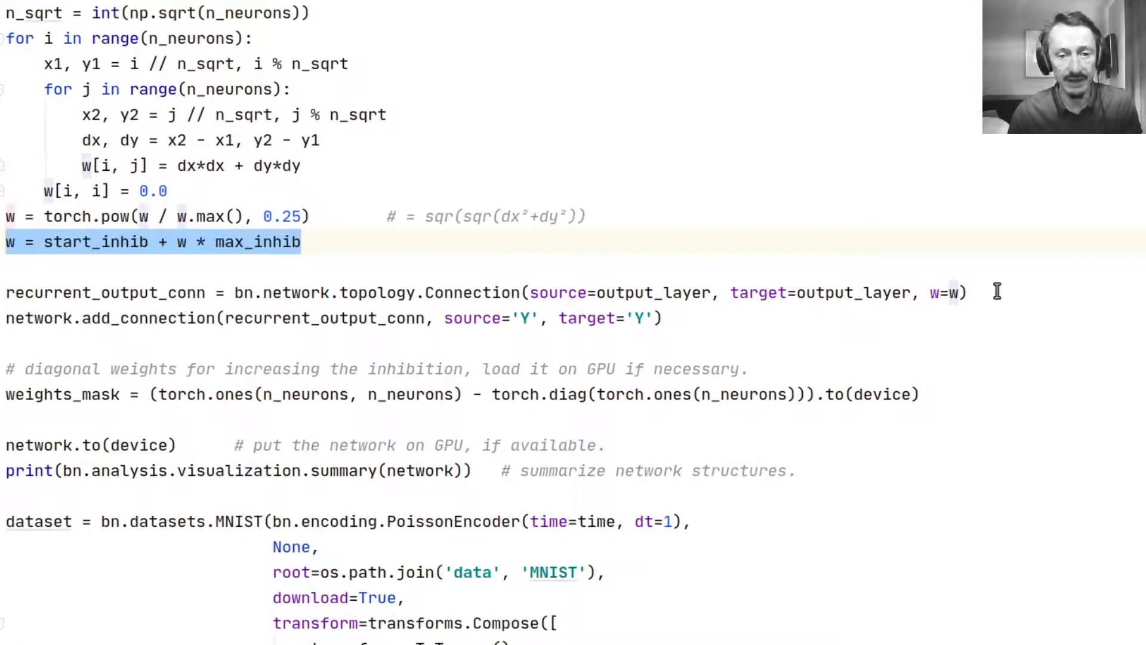
click(1065, 290)
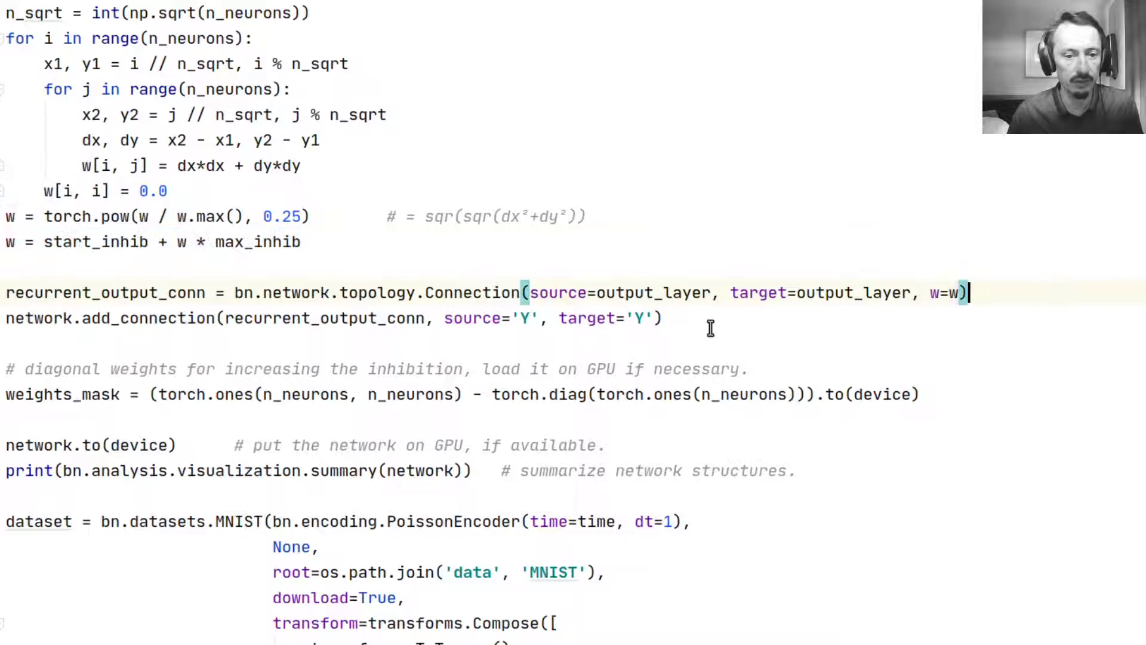
drag(445, 318, 665, 319)
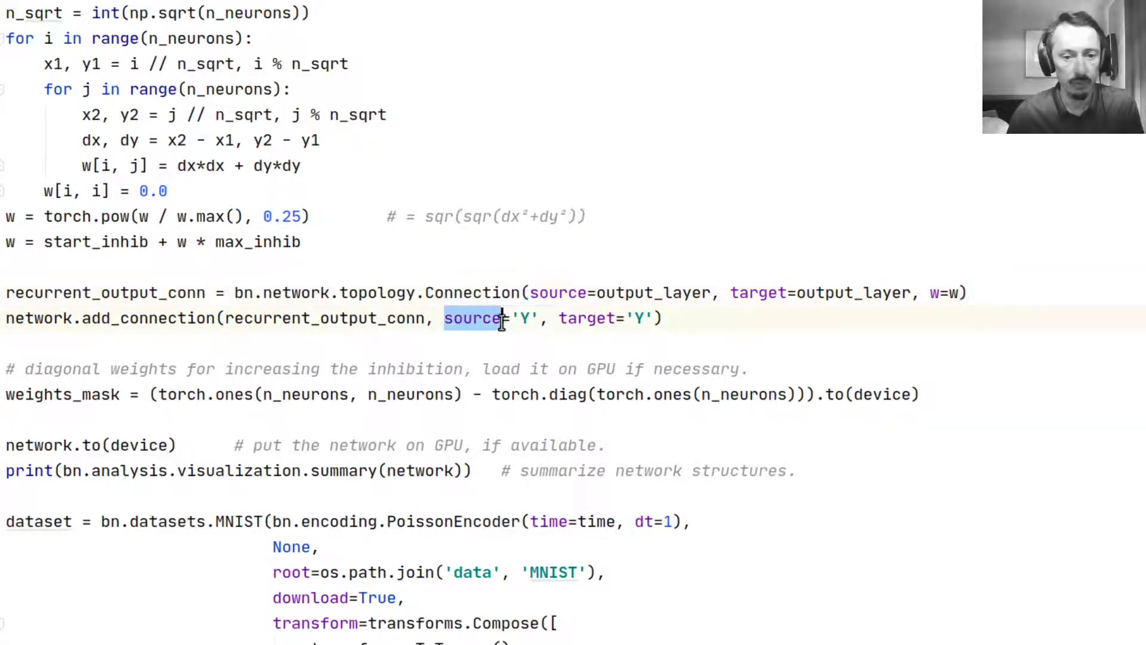
scroll(161, 210, down, 3)
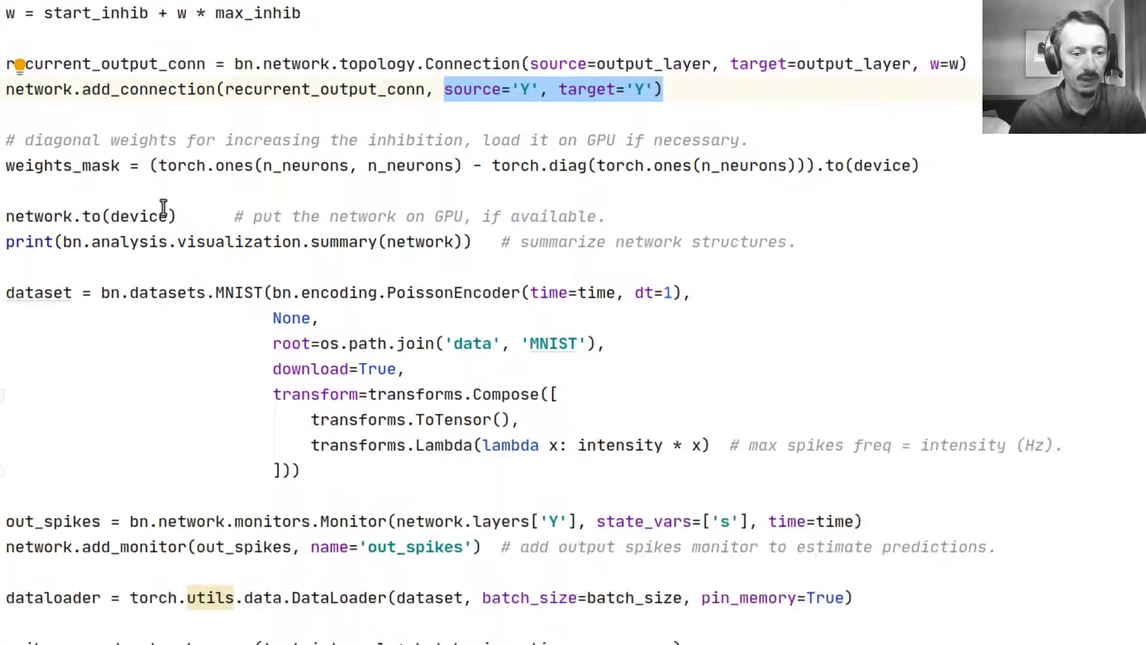
click(154, 200)
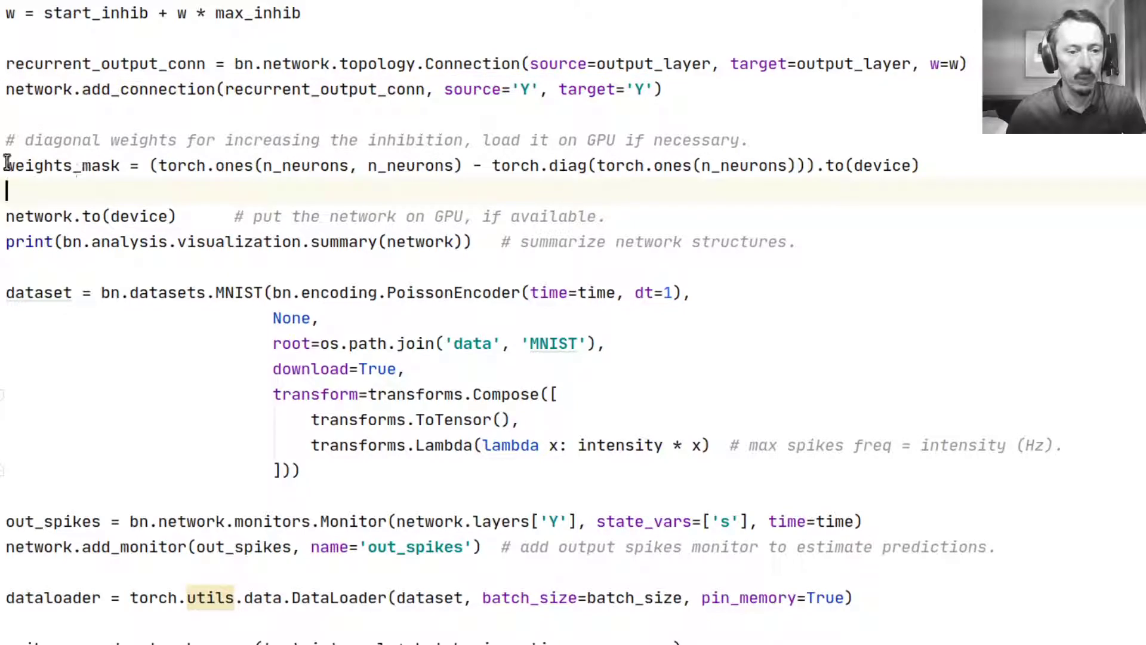
drag(224, 140, 463, 142)
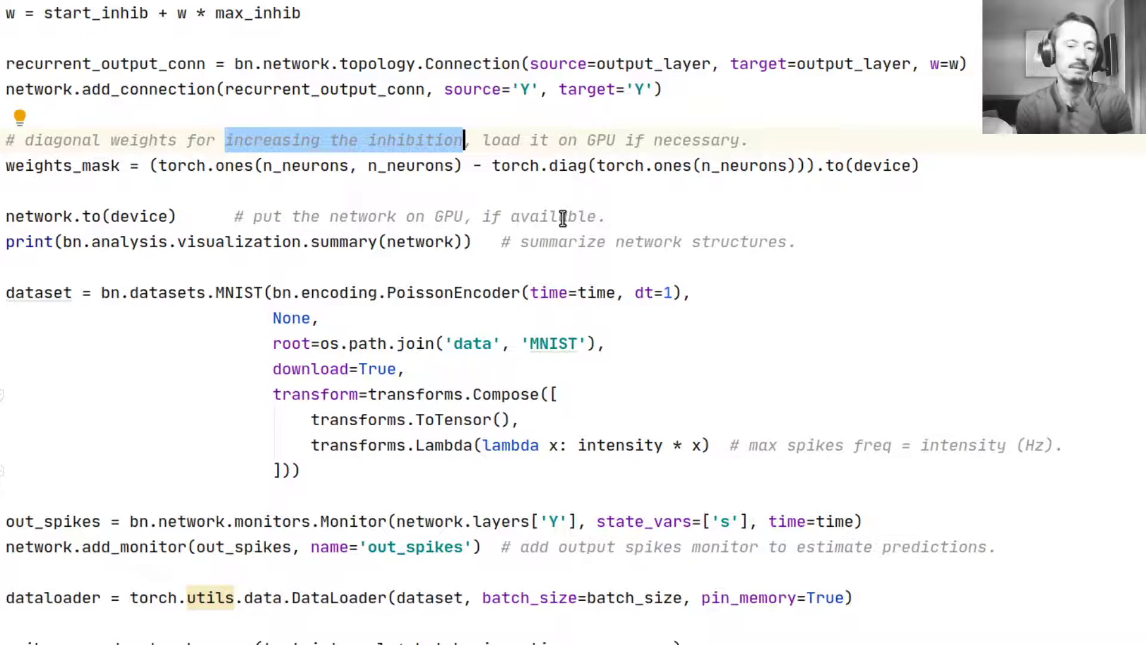
click(585, 188)
drag(492, 166, 590, 167)
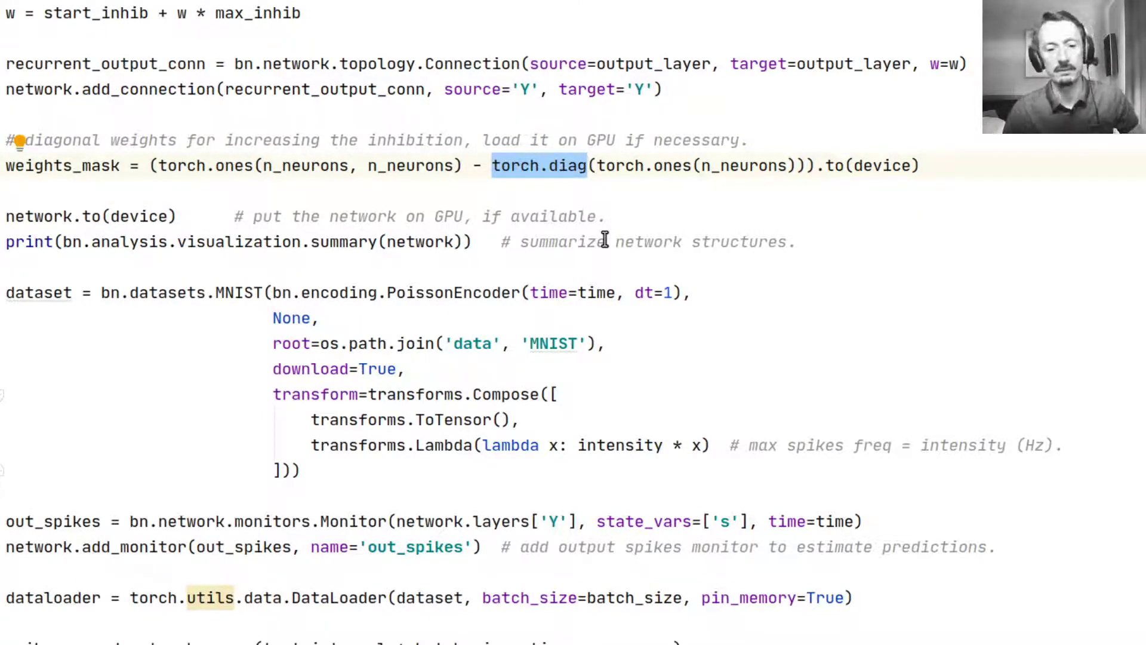
click(599, 191)
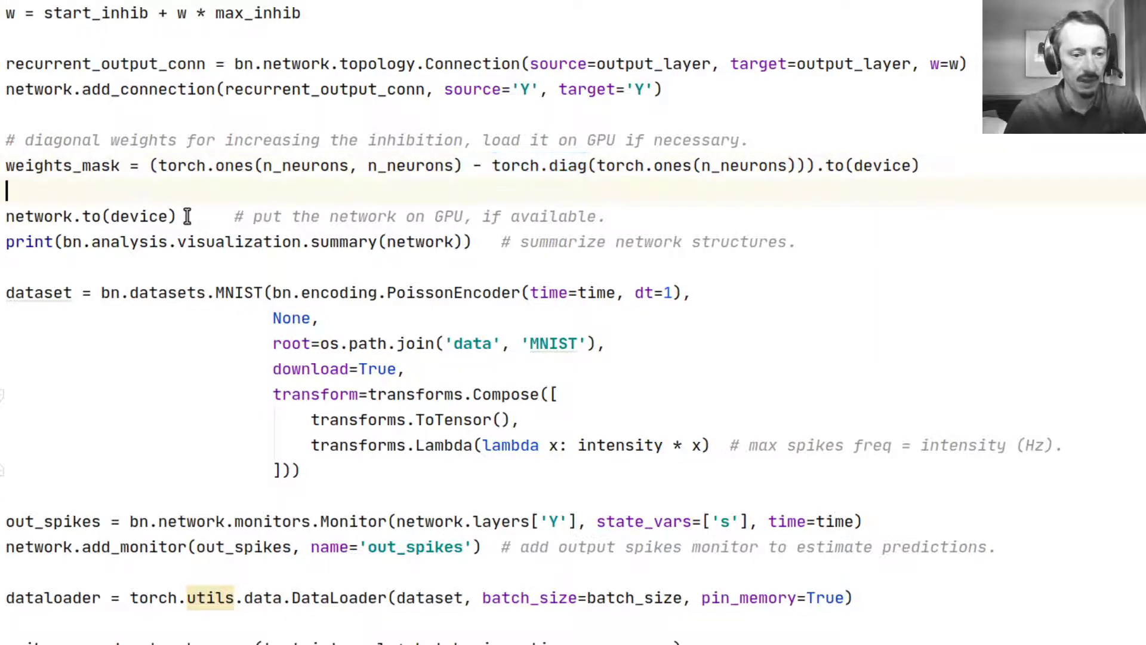
drag(186, 216, 8, 216)
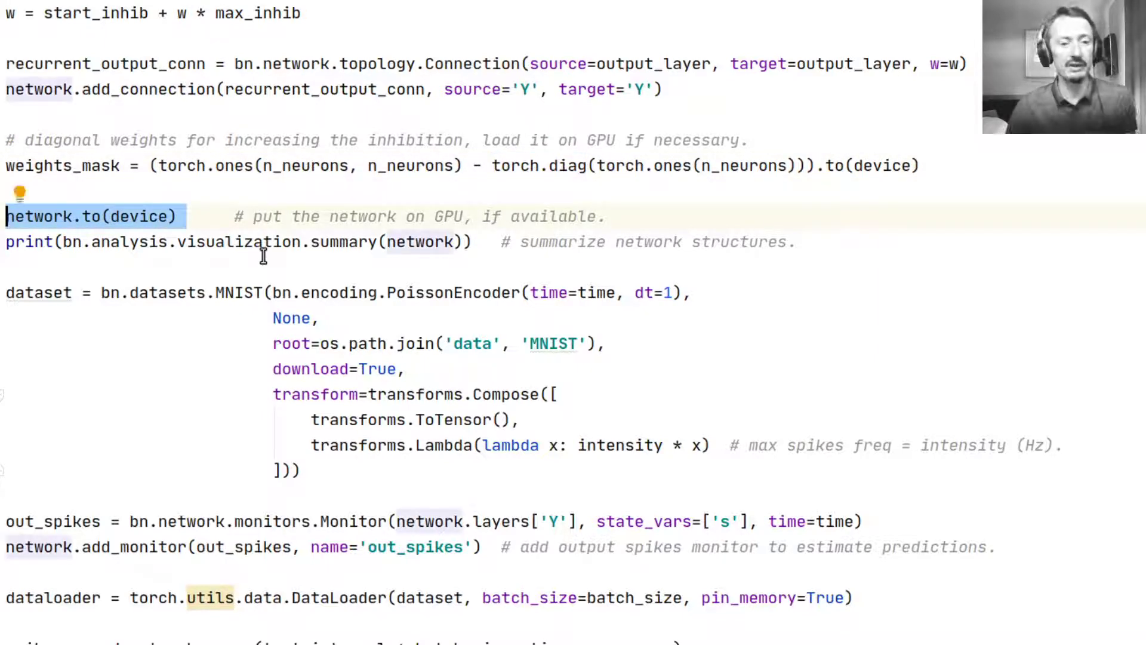
click(213, 266)
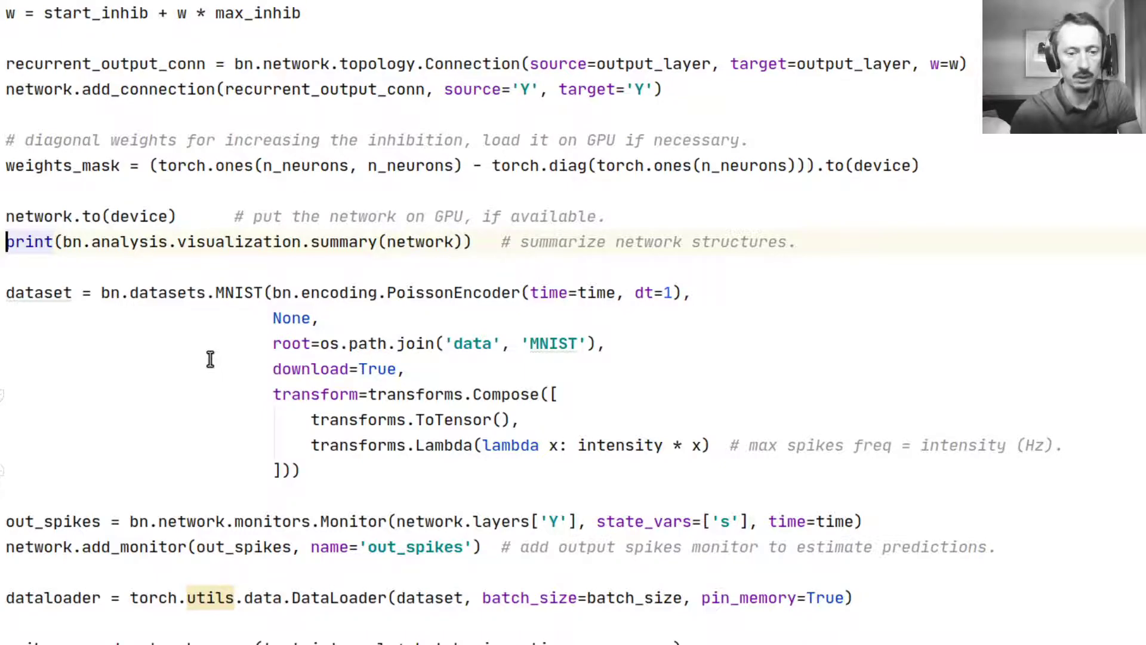
Step: Run the SOM short script, emphasizing the dataset's PoissonEncoder and the lambda's intensity factor
key(shift+F10)
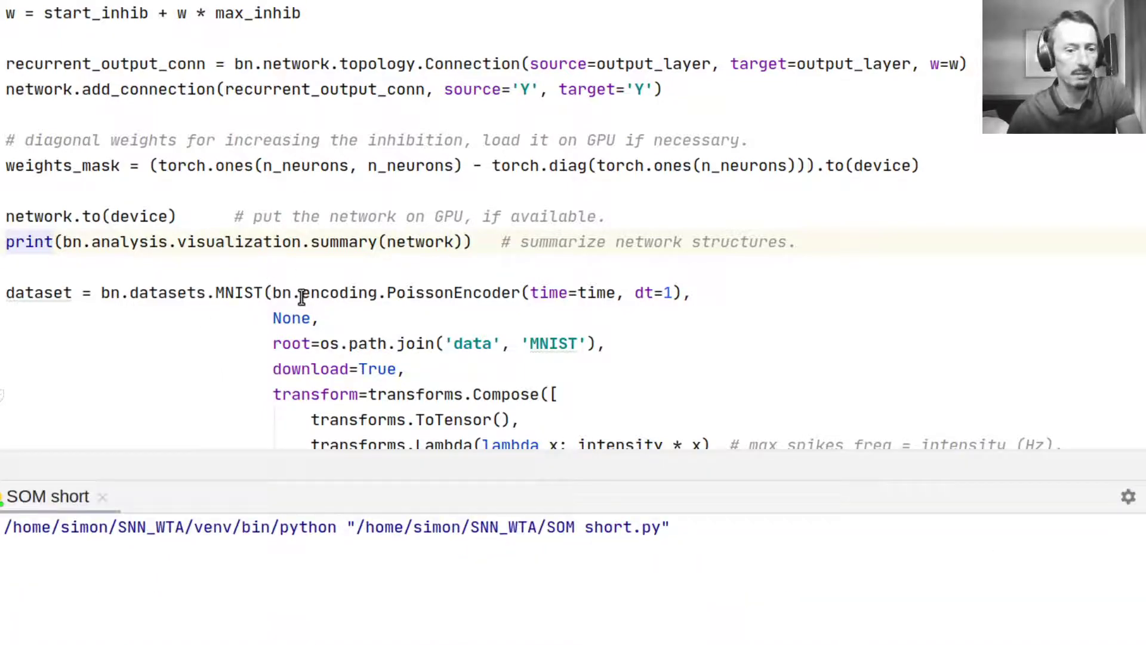
scroll(298, 300, down, 3)
drag(301, 241, 6, 64)
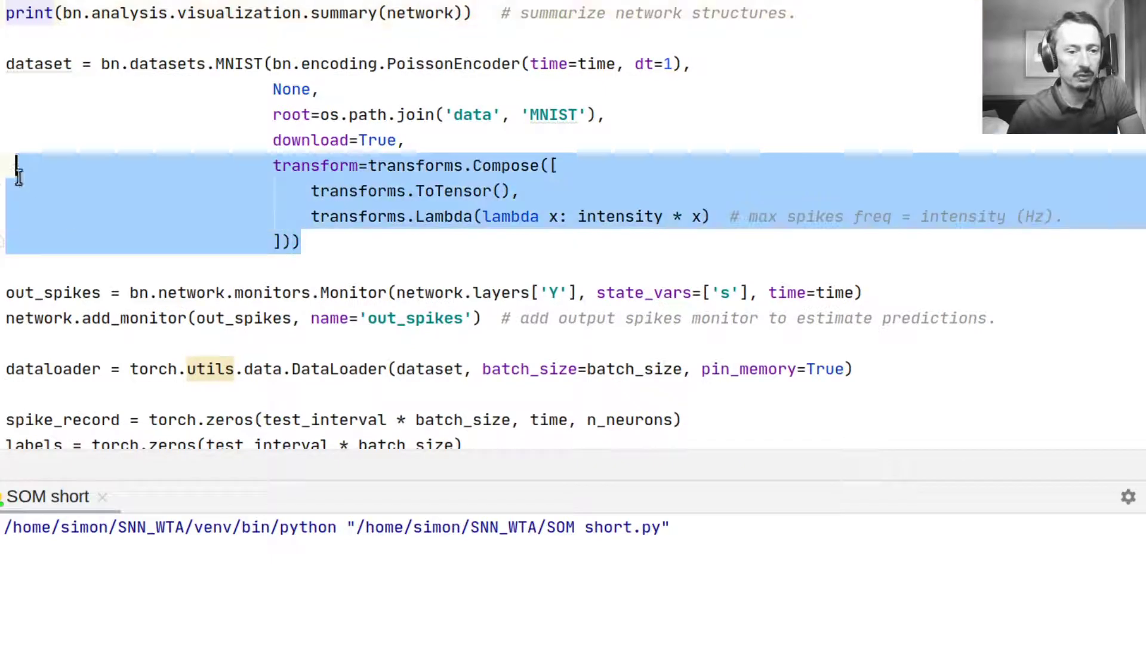
click(198, 140)
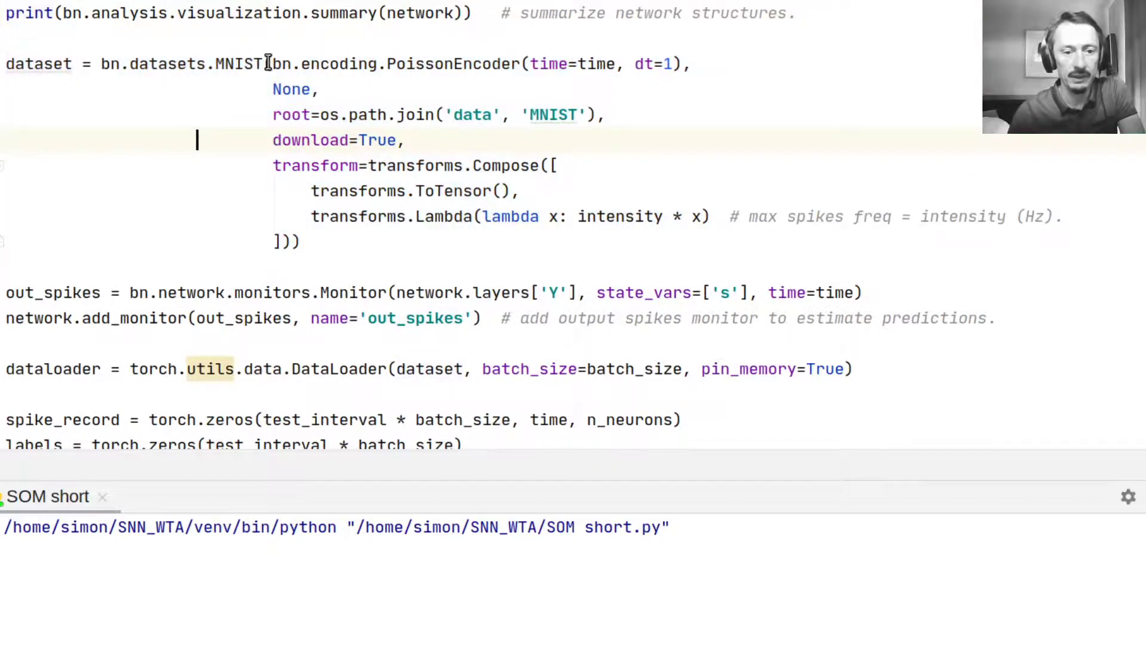
drag(272, 64, 529, 65)
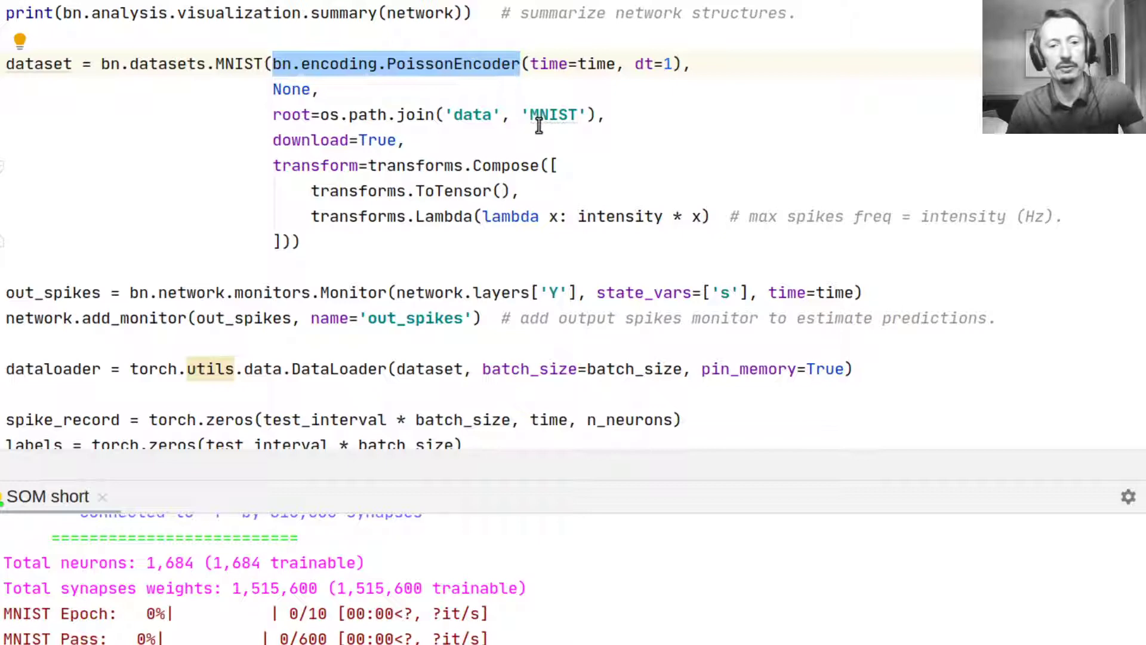
click(450, 140)
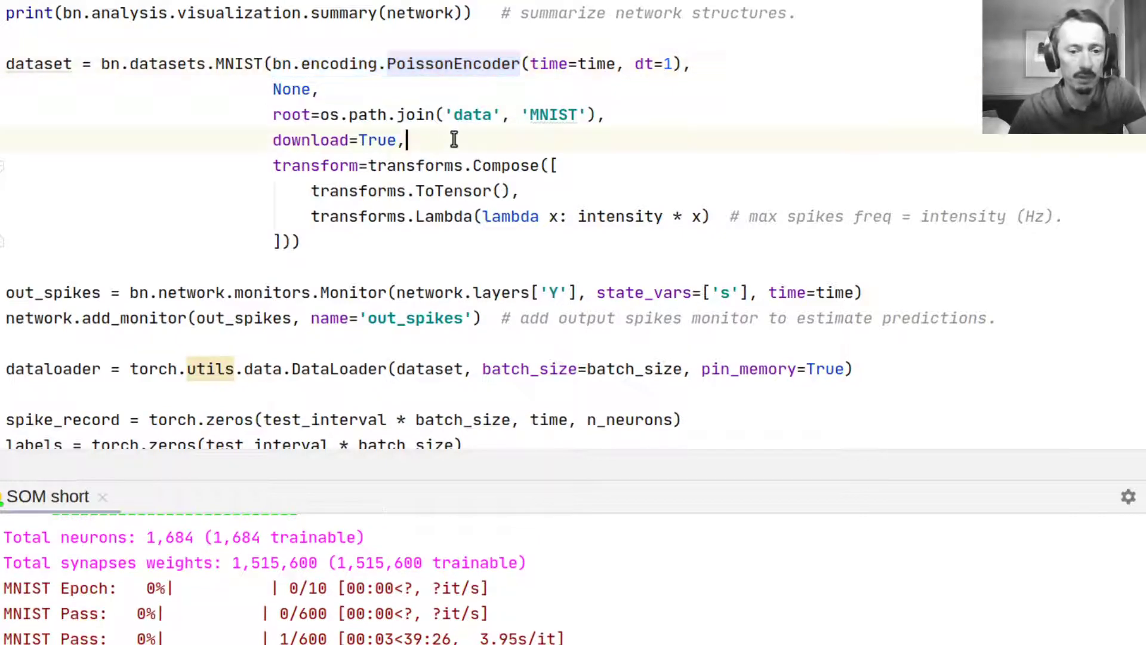
double_click(576, 216)
scroll(469, 203, down, 3)
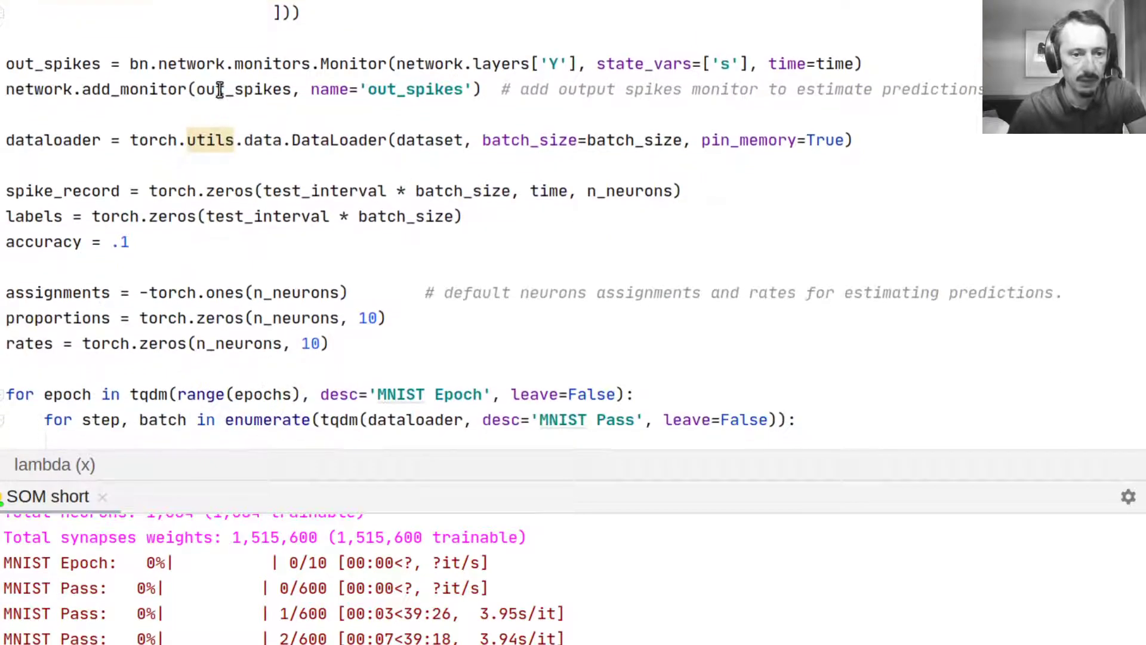
click(908, 60)
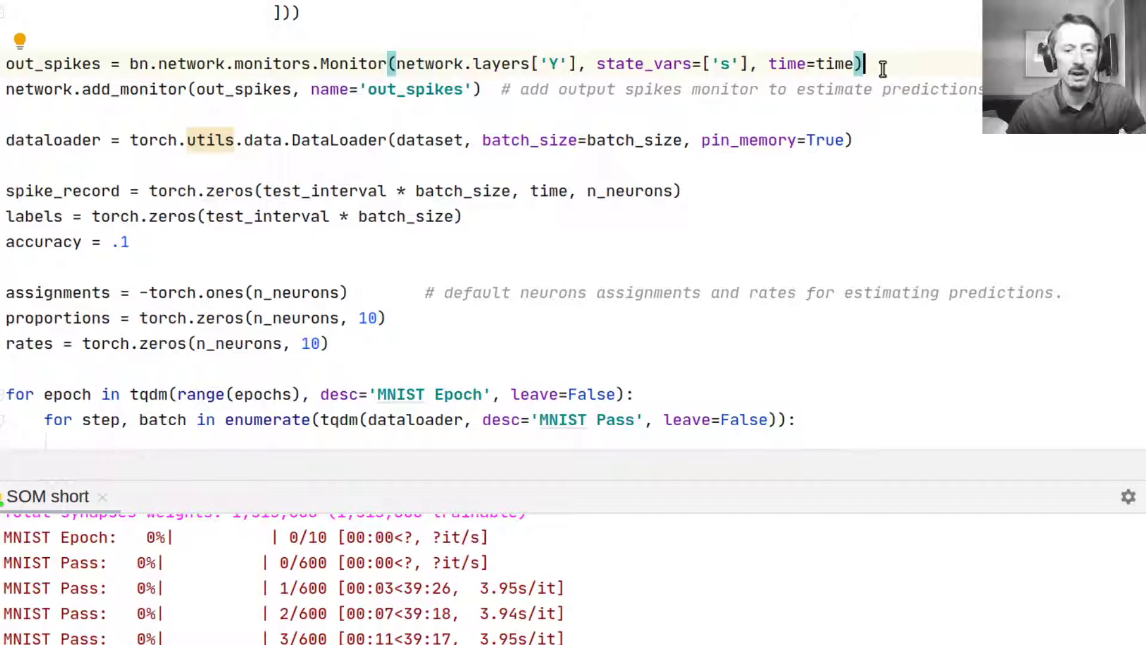
click(541, 64)
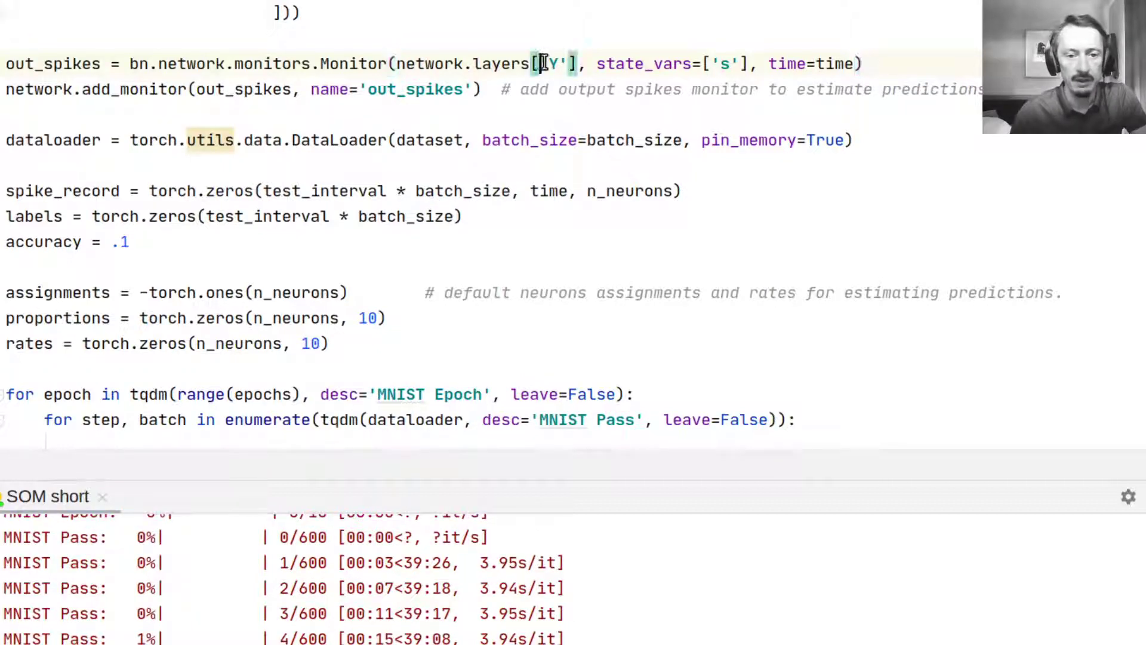
drag(542, 64, 573, 64)
drag(719, 64, 739, 64)
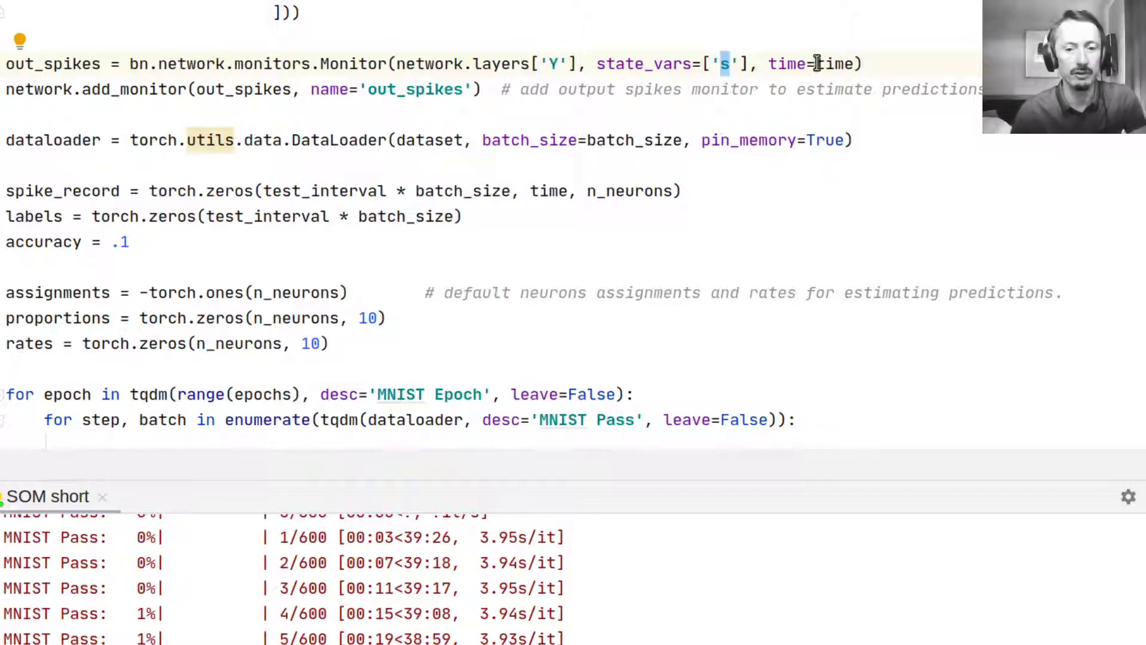
drag(816, 63, 857, 64)
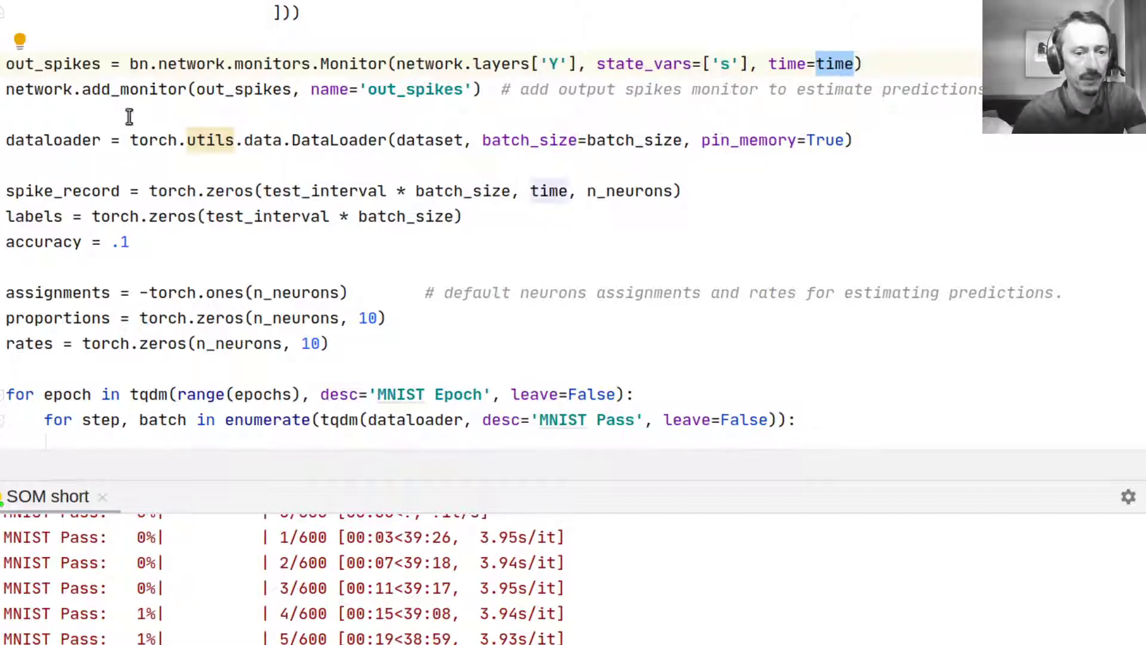
click(170, 89)
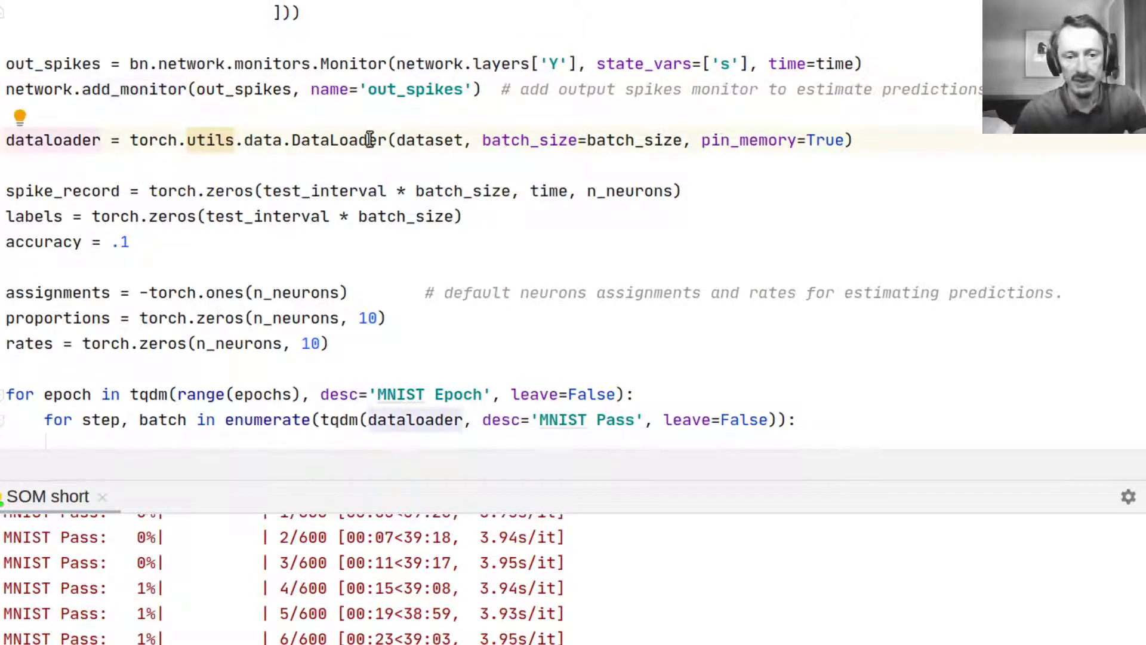
drag(587, 140, 685, 140)
scroll(305, 218, down, 1)
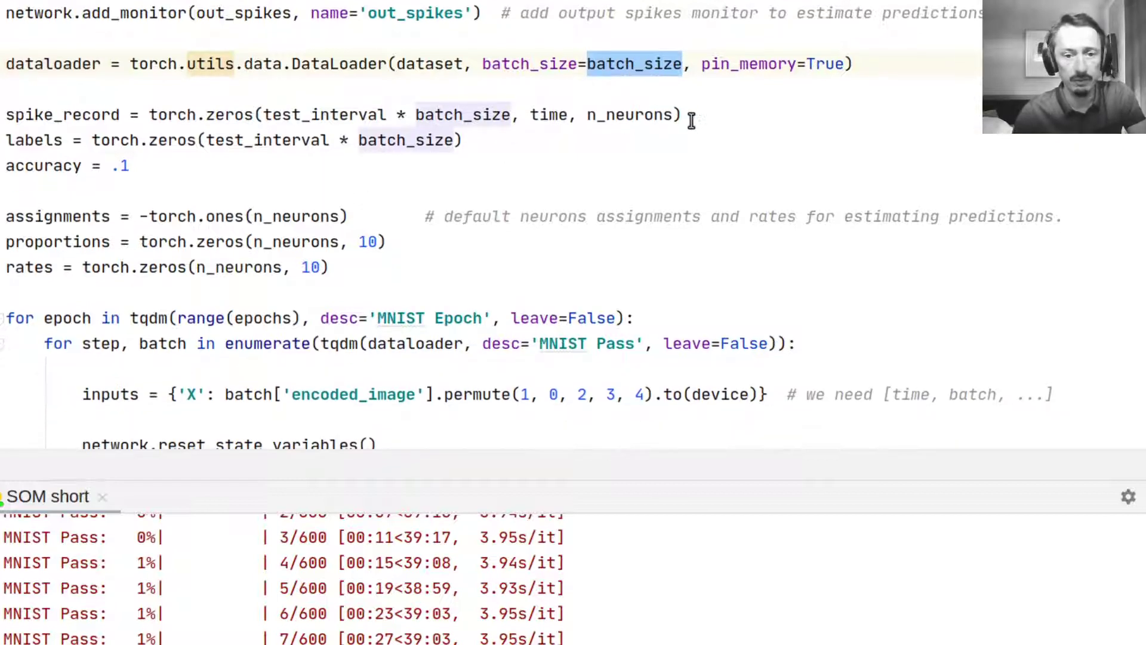
drag(463, 140, 6, 114)
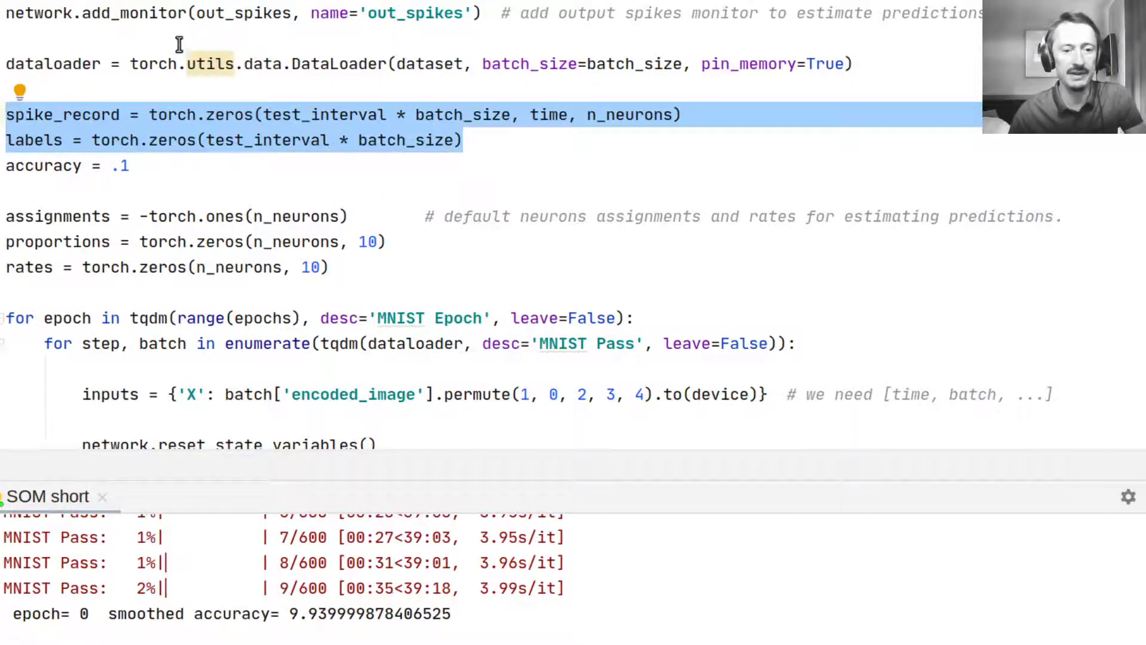
click(260, 89)
drag(262, 115, 389, 116)
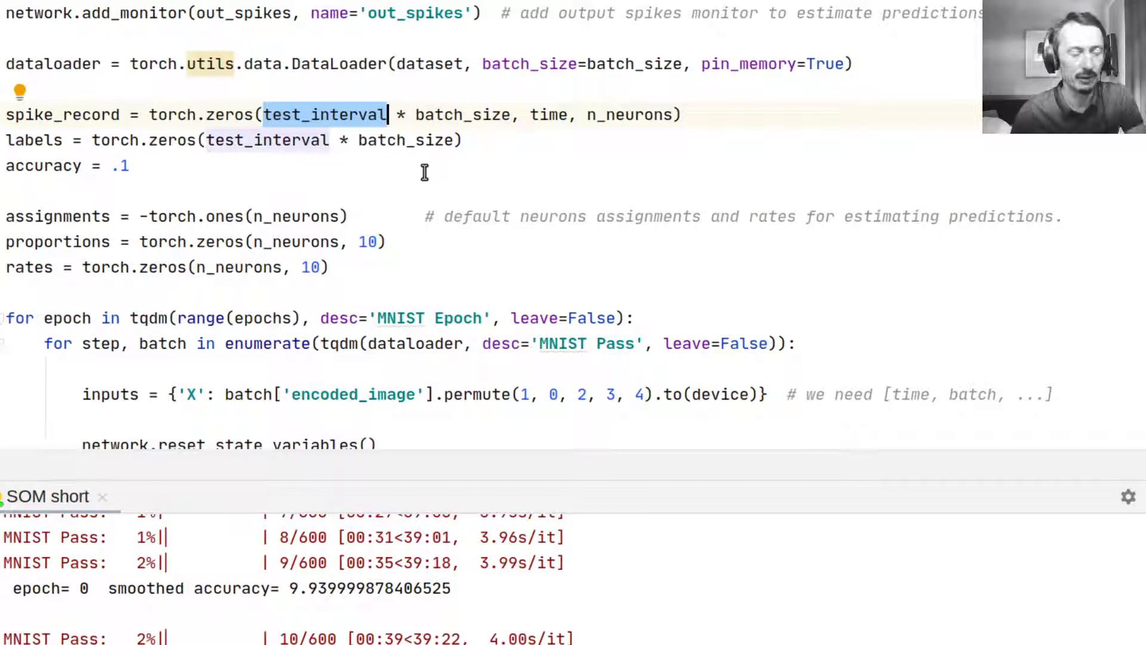
click(166, 168)
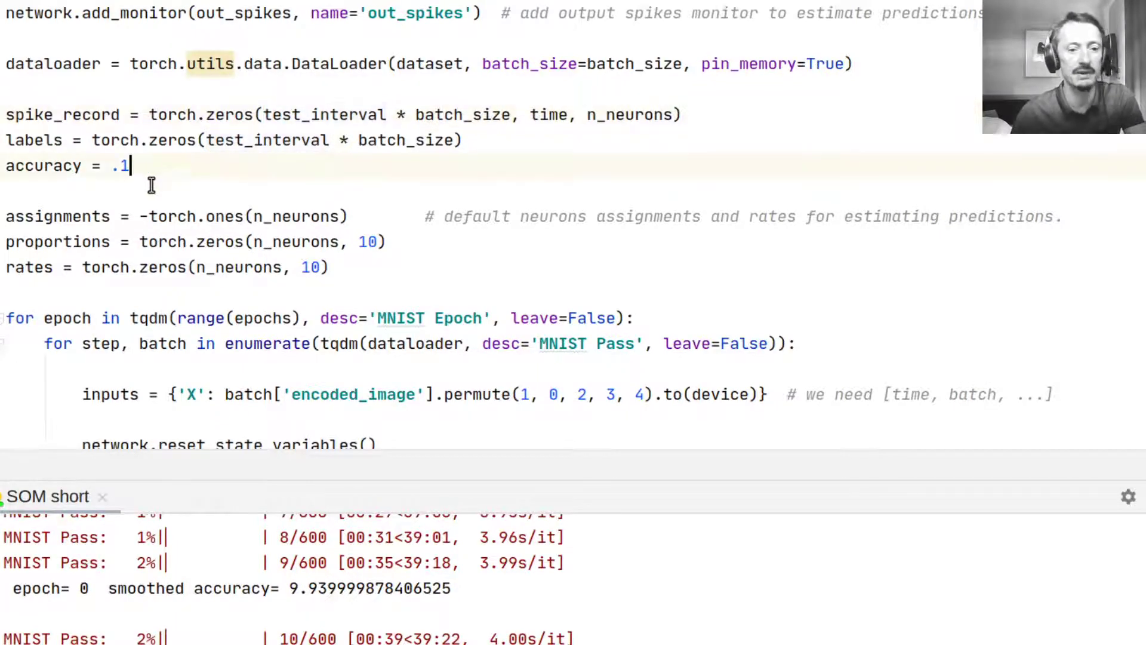
drag(136, 168, 111, 167)
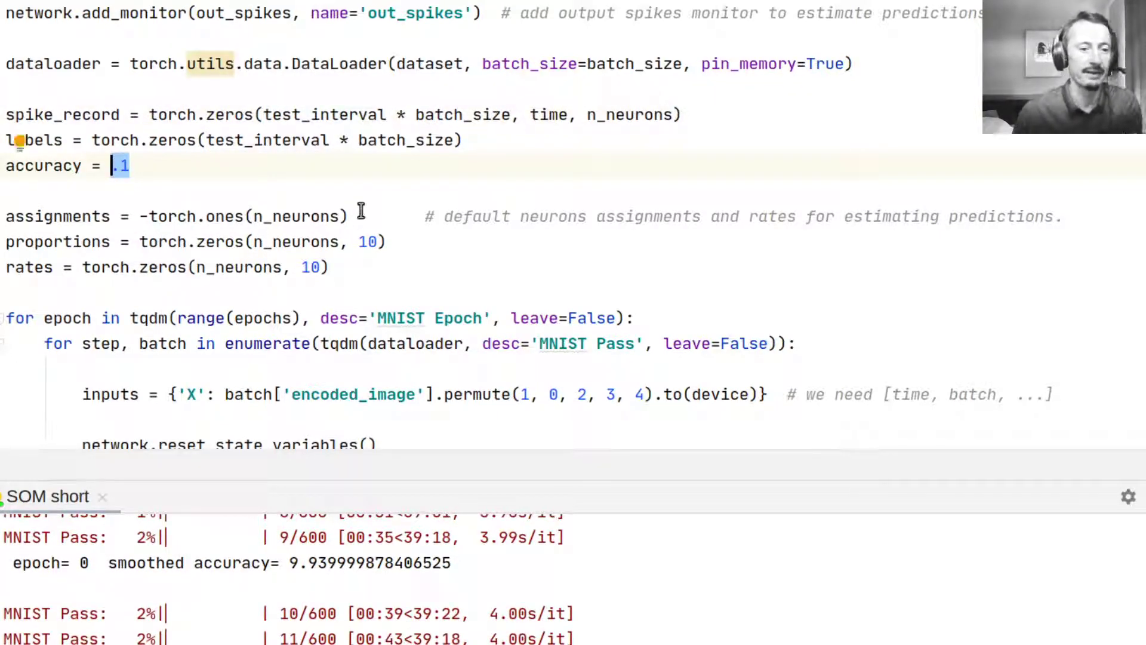
scroll(560, 210, down, 3)
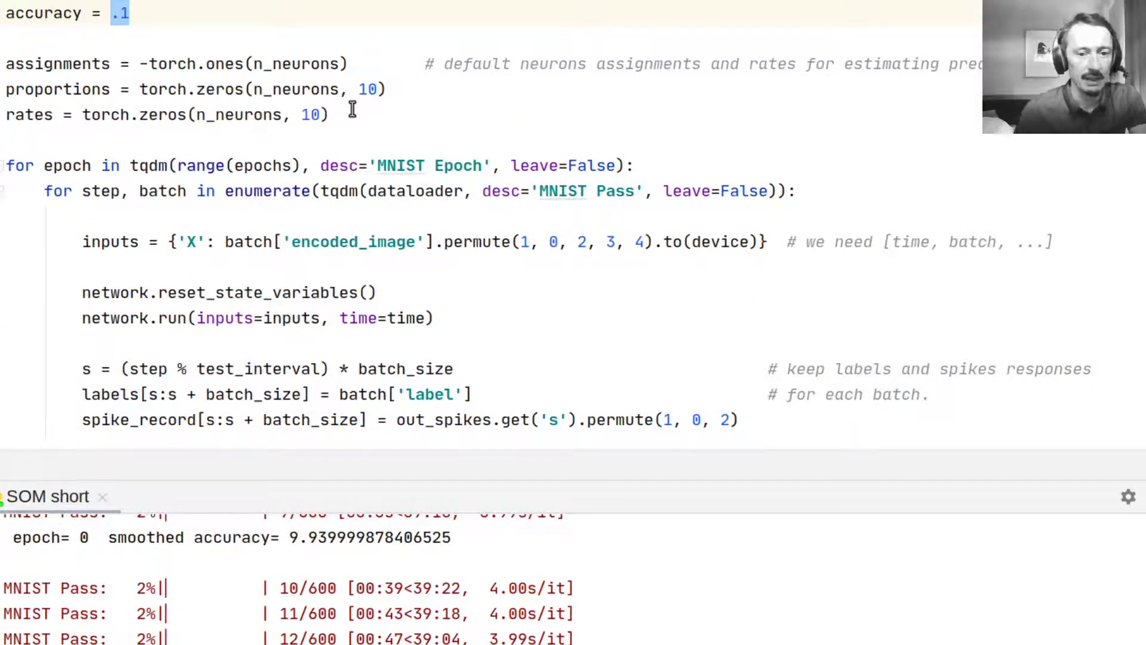
mouse_move(349, 115)
mouse_down()
mouse_move(243, 115)
mouse_move(7, 64)
mouse_up()
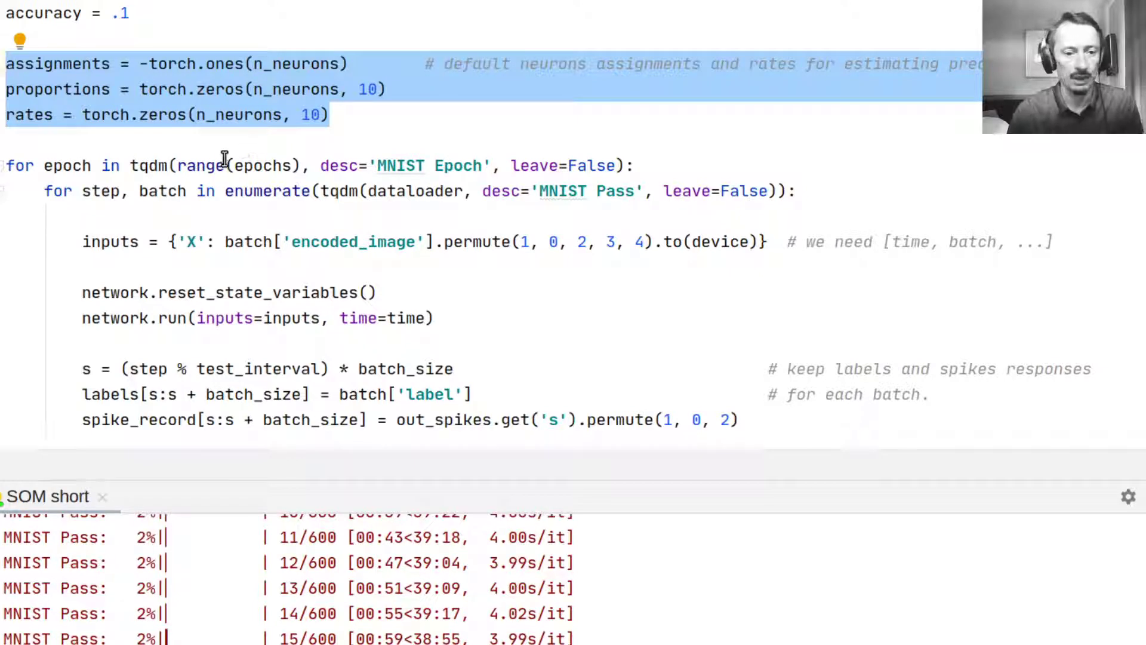
click(222, 141)
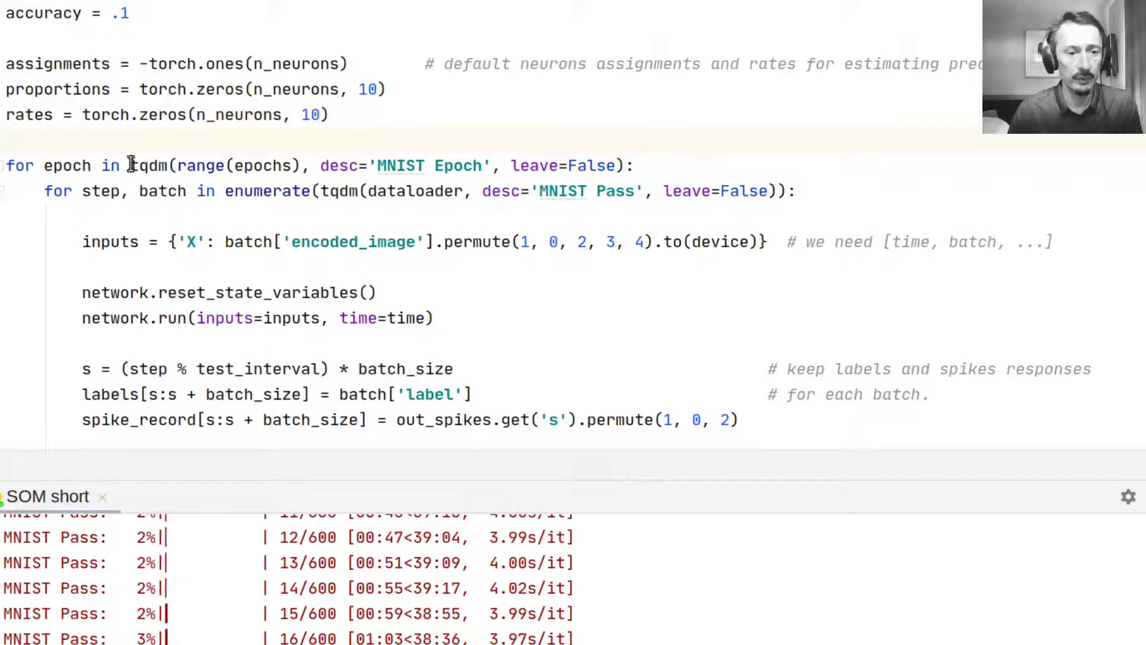
drag(45, 166, 304, 166)
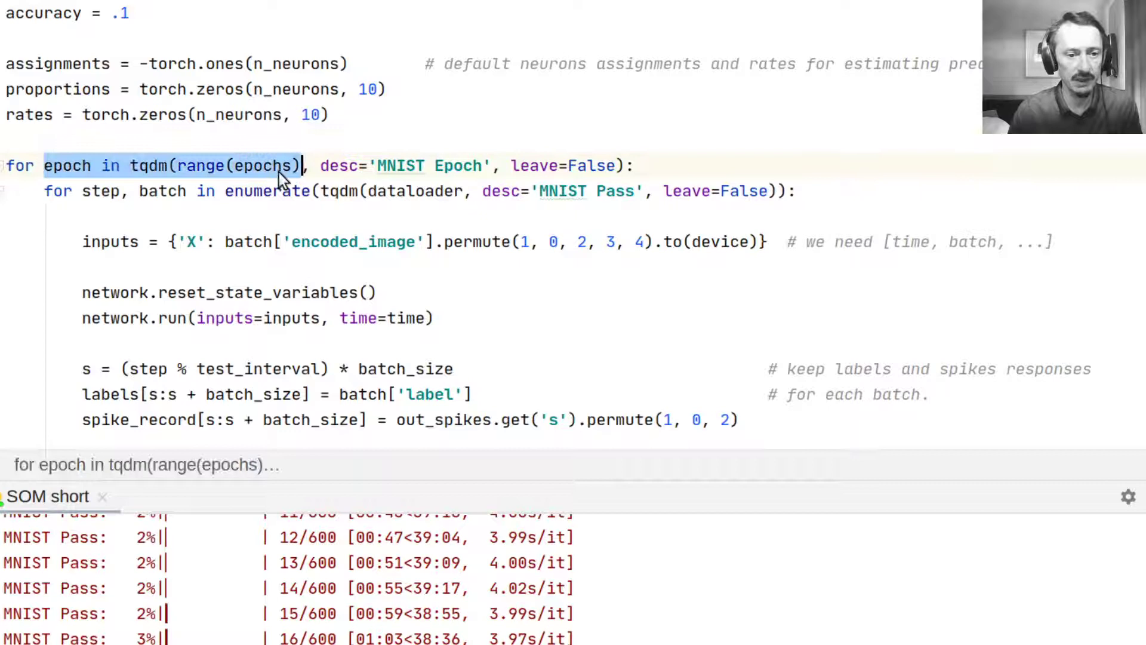
click(160, 191)
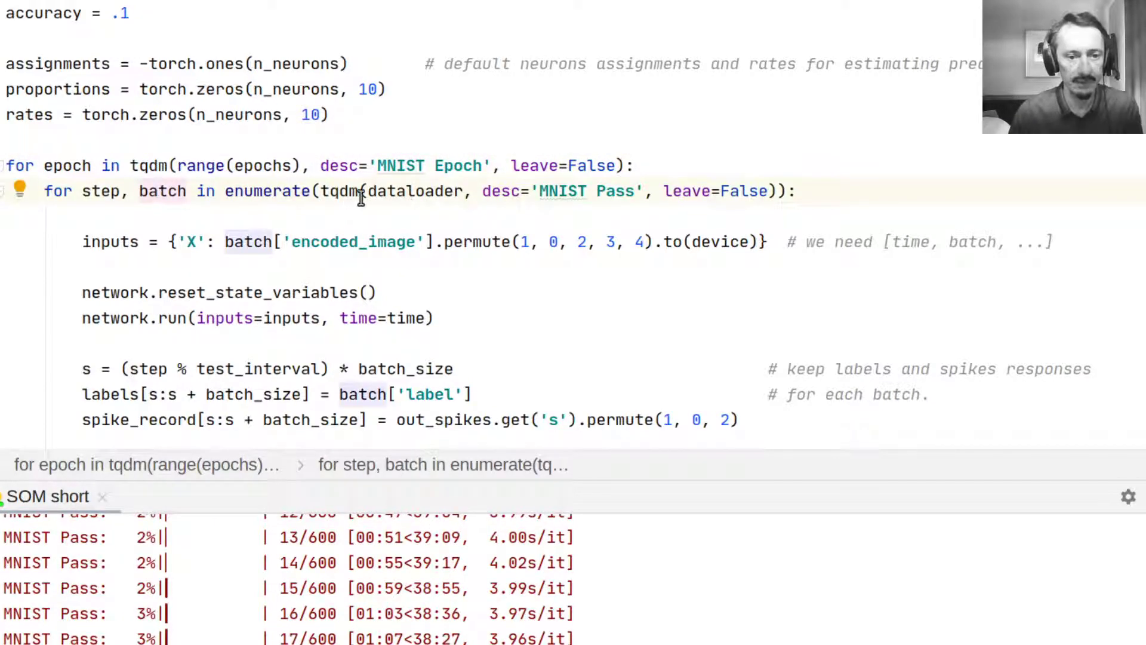
drag(366, 192, 466, 192)
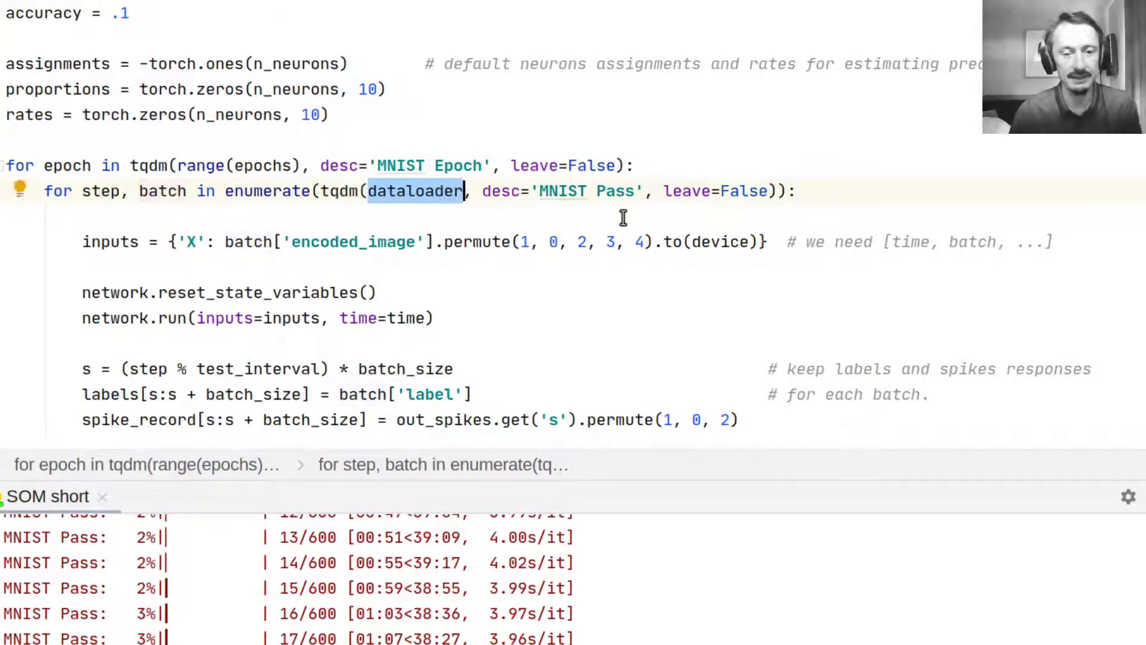
scroll(579, 274, down, 3)
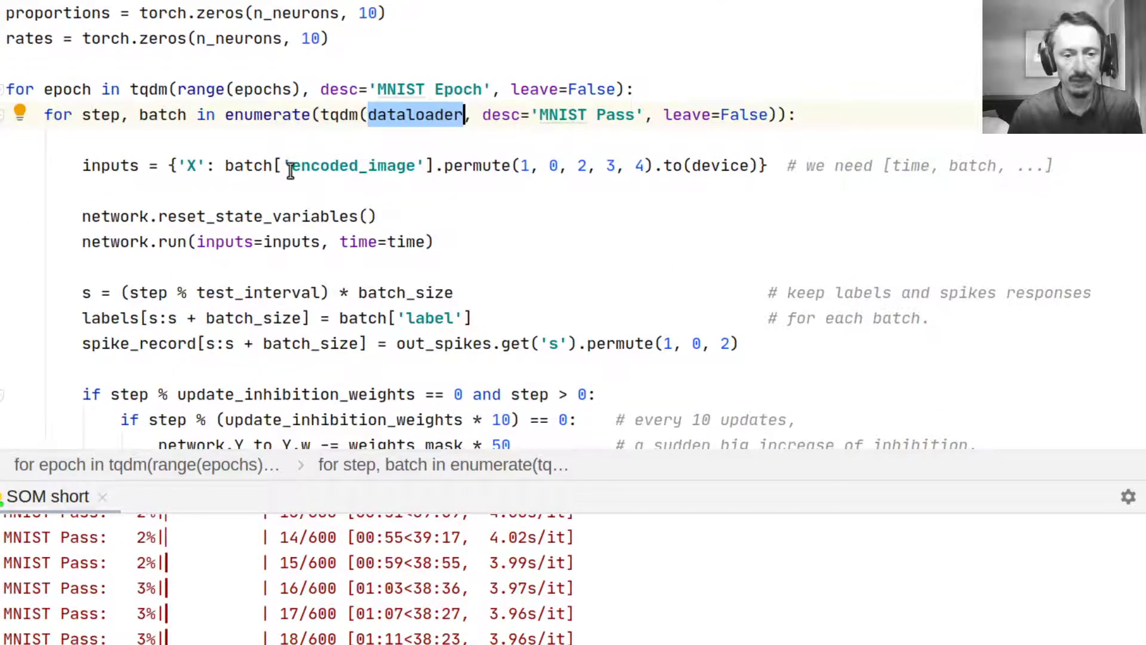
drag(283, 166, 427, 166)
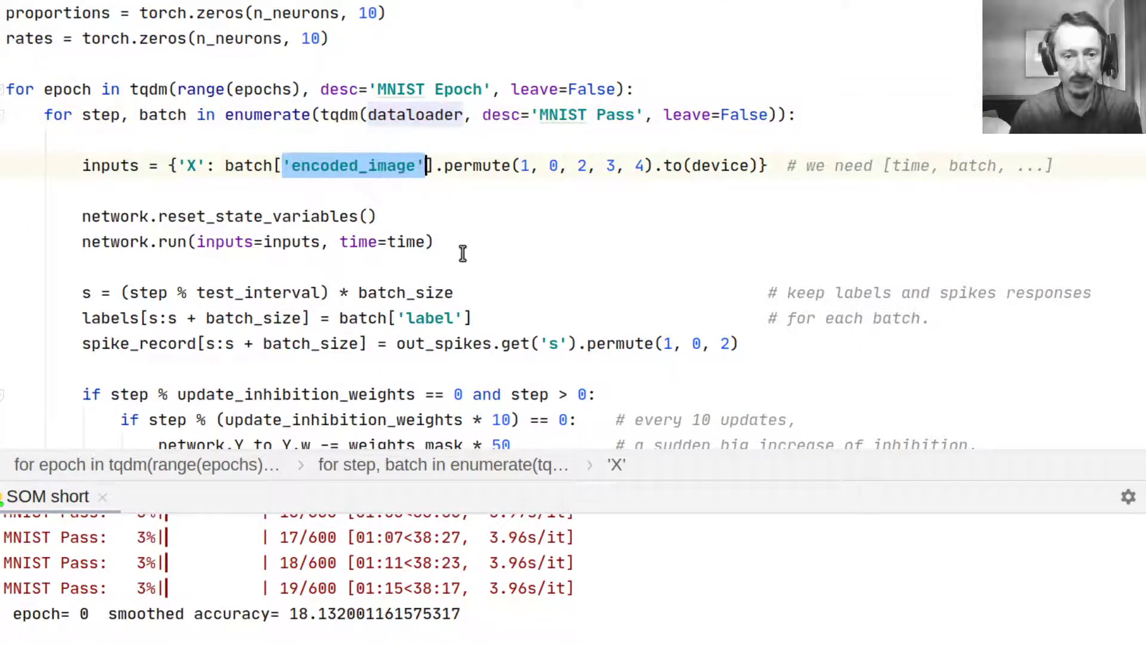
click(531, 166)
drag(518, 166, 560, 165)
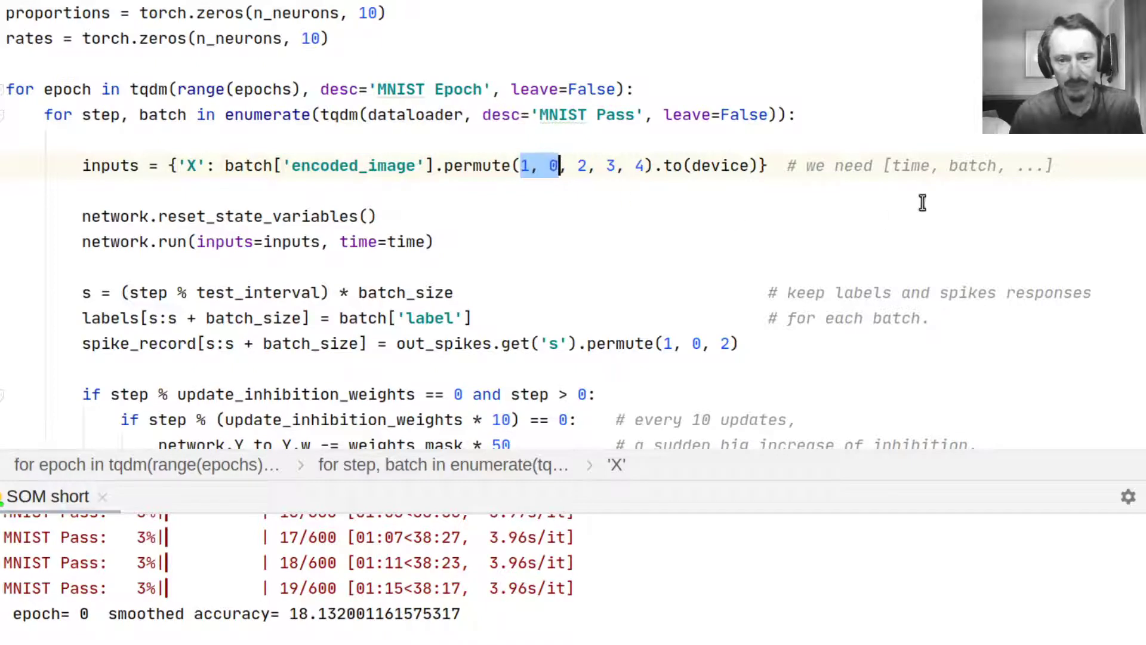
drag(893, 166, 932, 166)
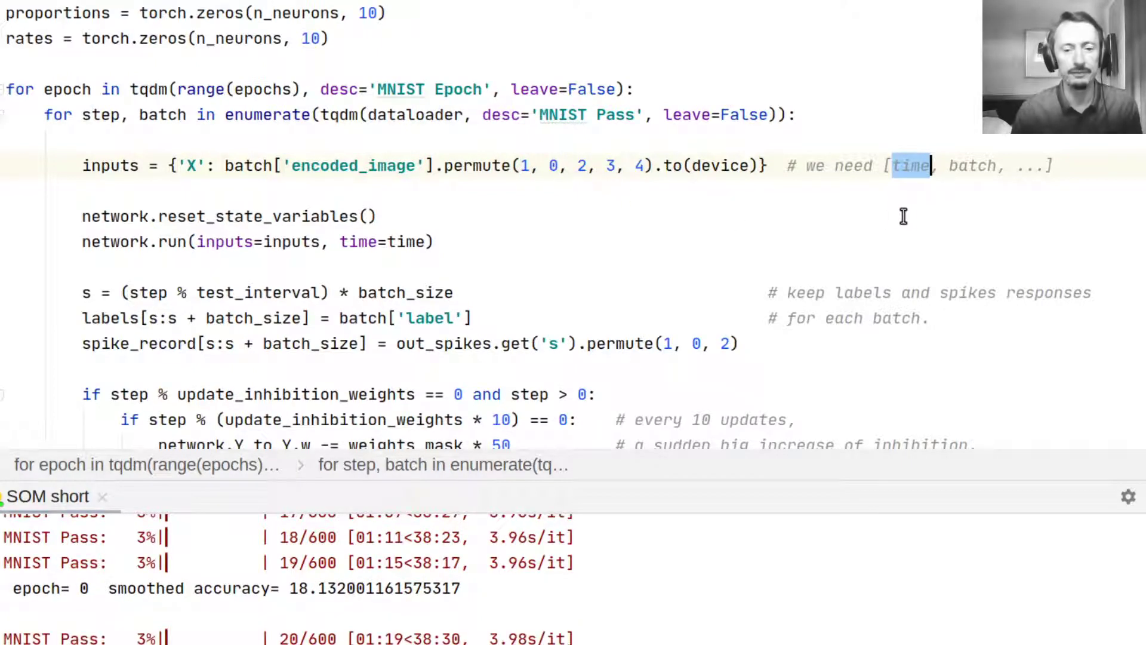
click(433, 215)
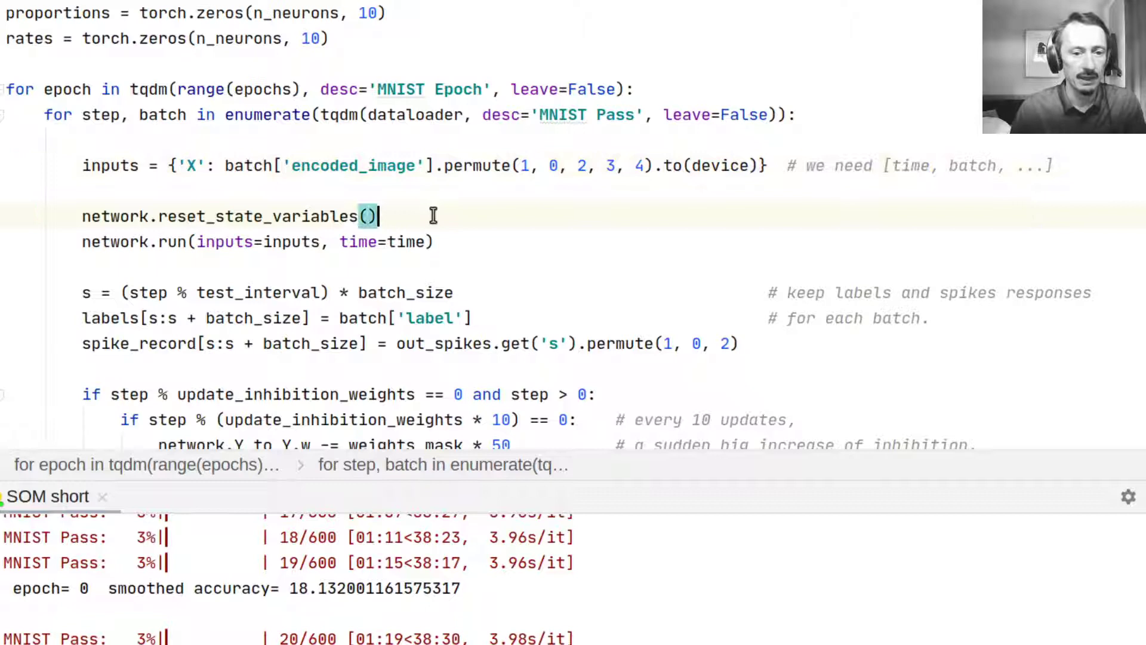
drag(431, 216, 87, 216)
click(85, 191)
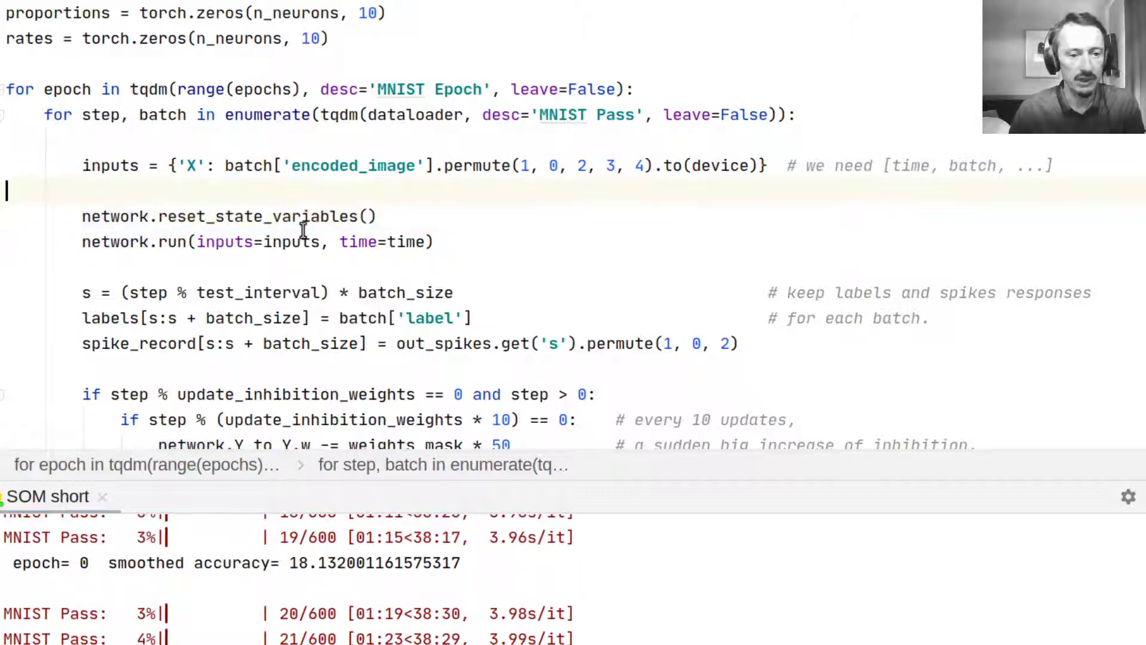
click(505, 240)
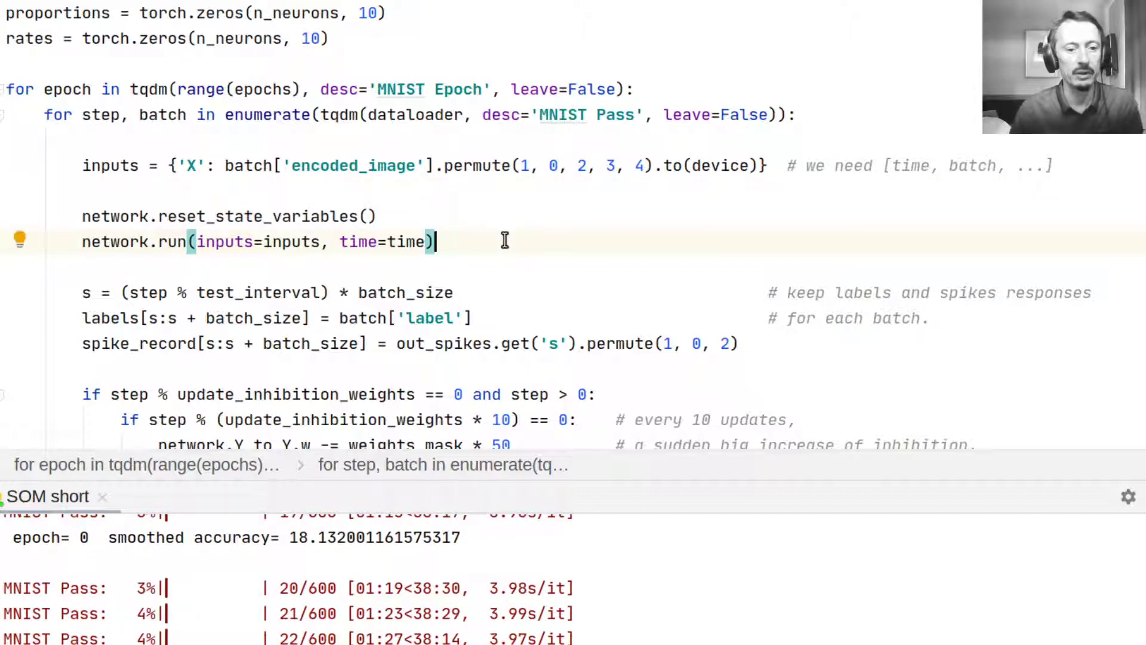
drag(77, 241, 510, 237)
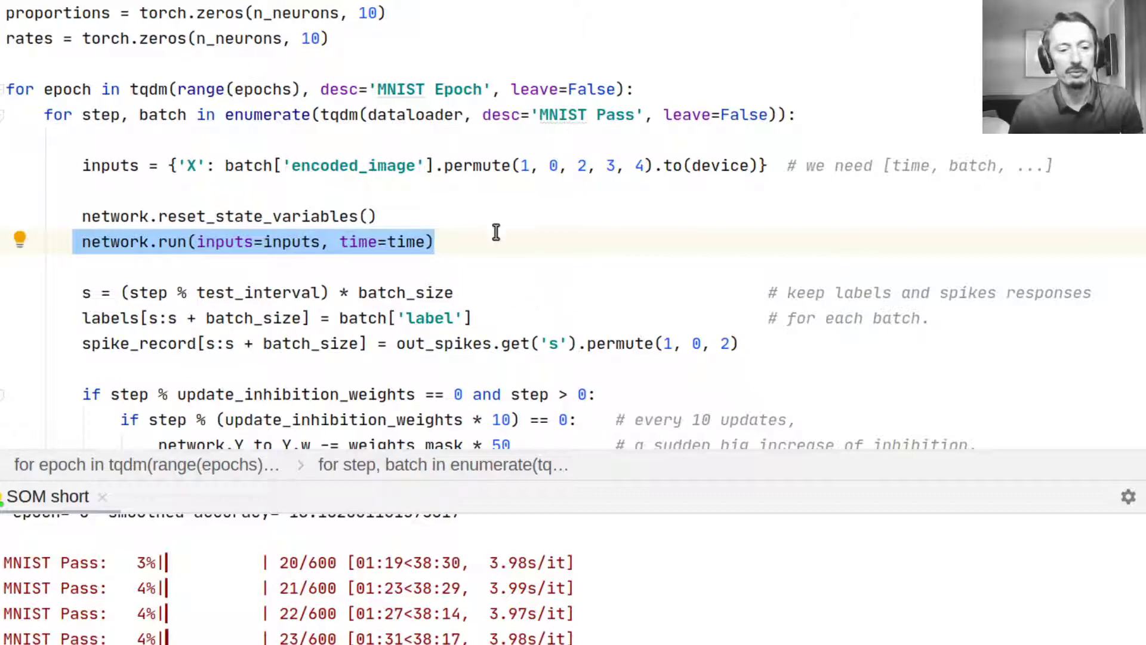
scroll(502, 265, down, 2)
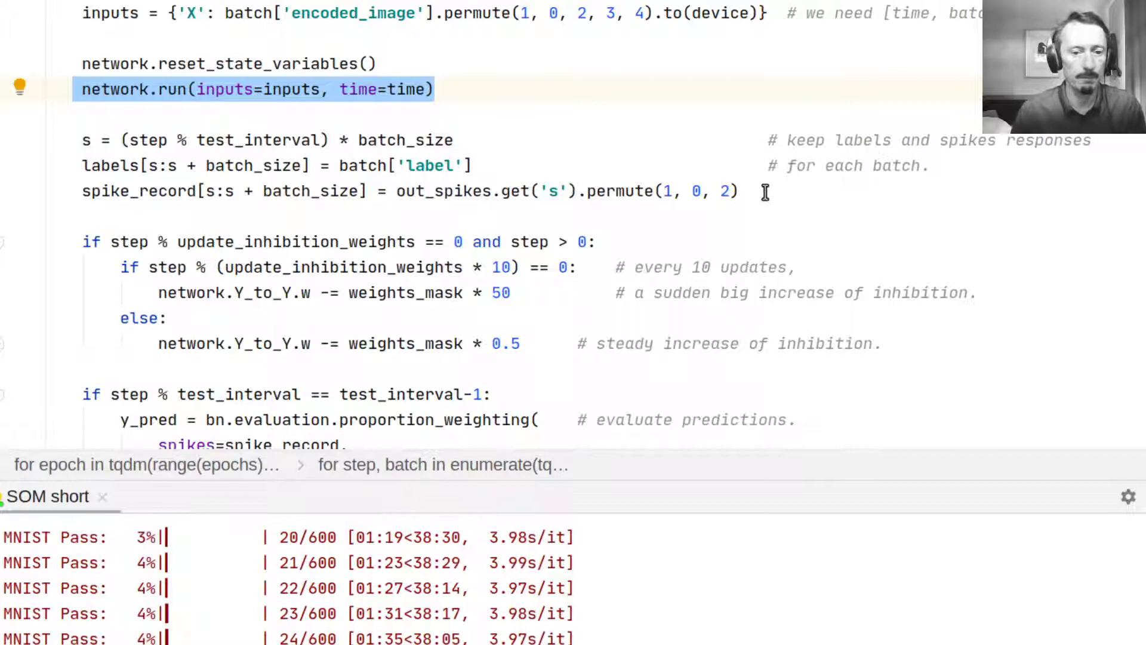
mouse_move(762, 190)
mouse_down()
mouse_move(8, 140)
mouse_move(8, 165)
mouse_up()
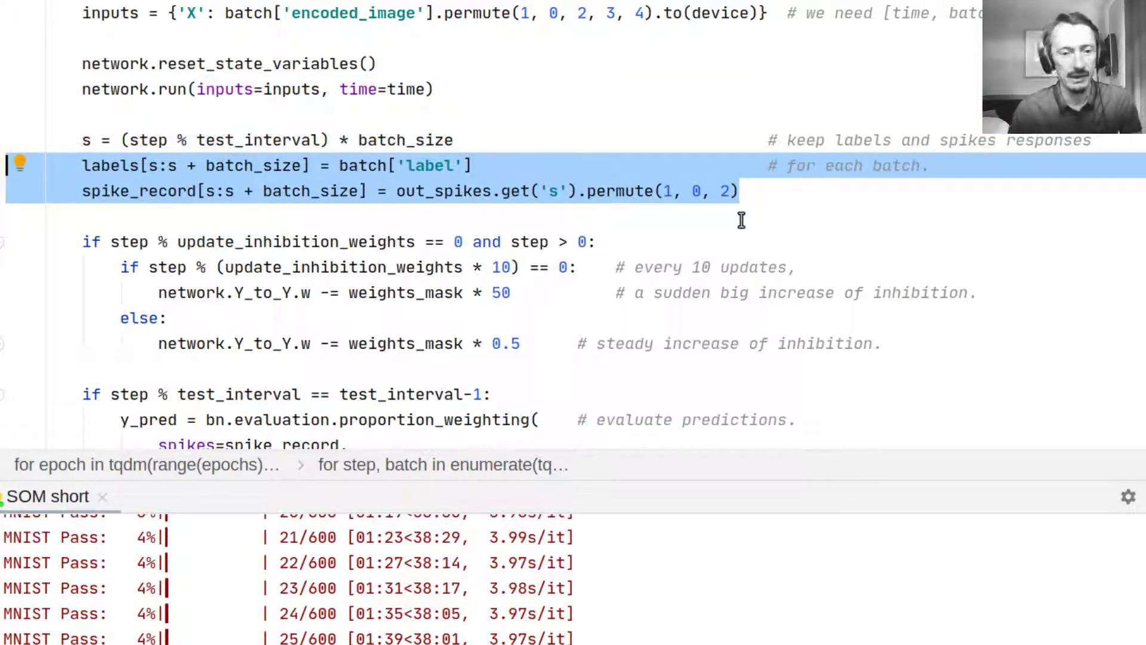
scroll(642, 221, down, 2)
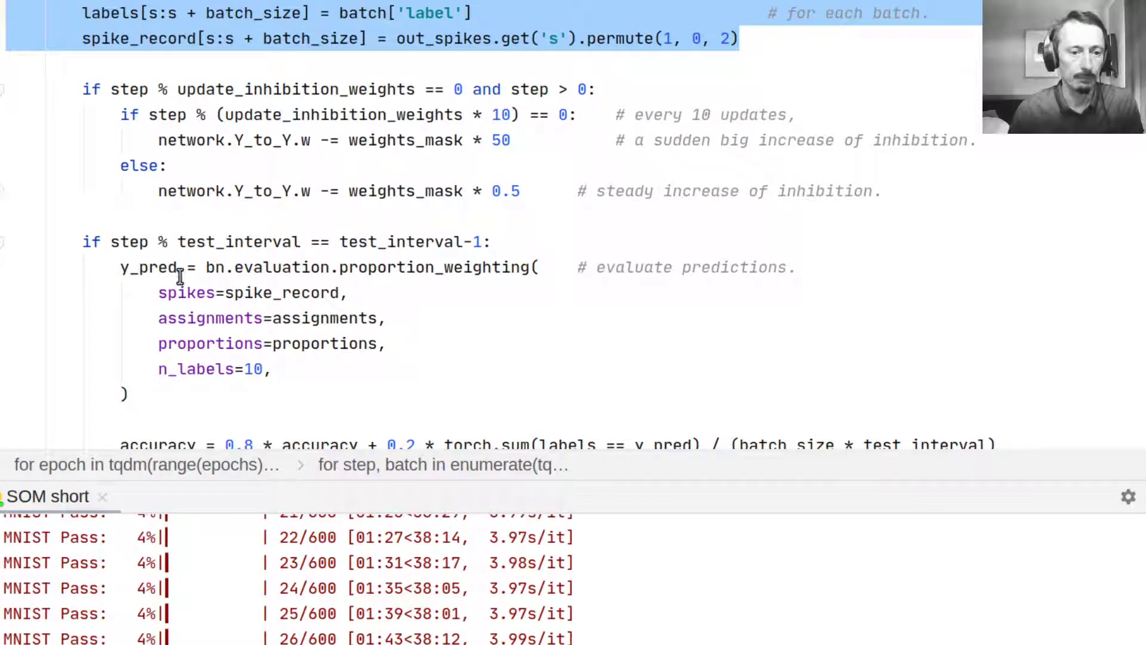
scroll(449, 248, down, 2)
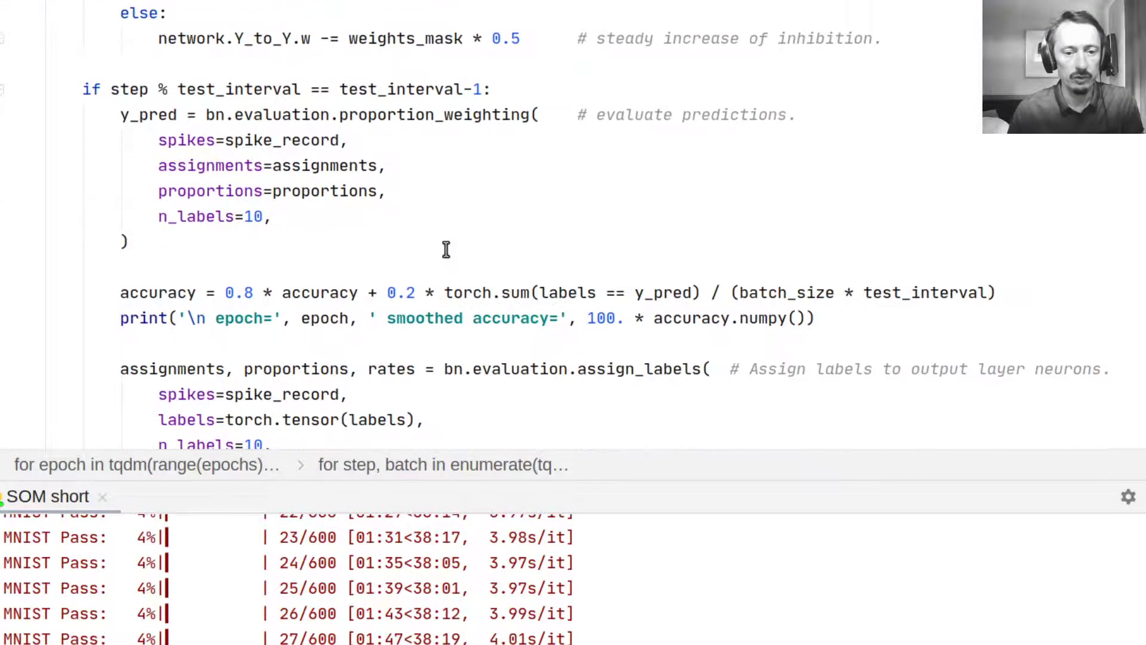
drag(314, 237, 7, 115)
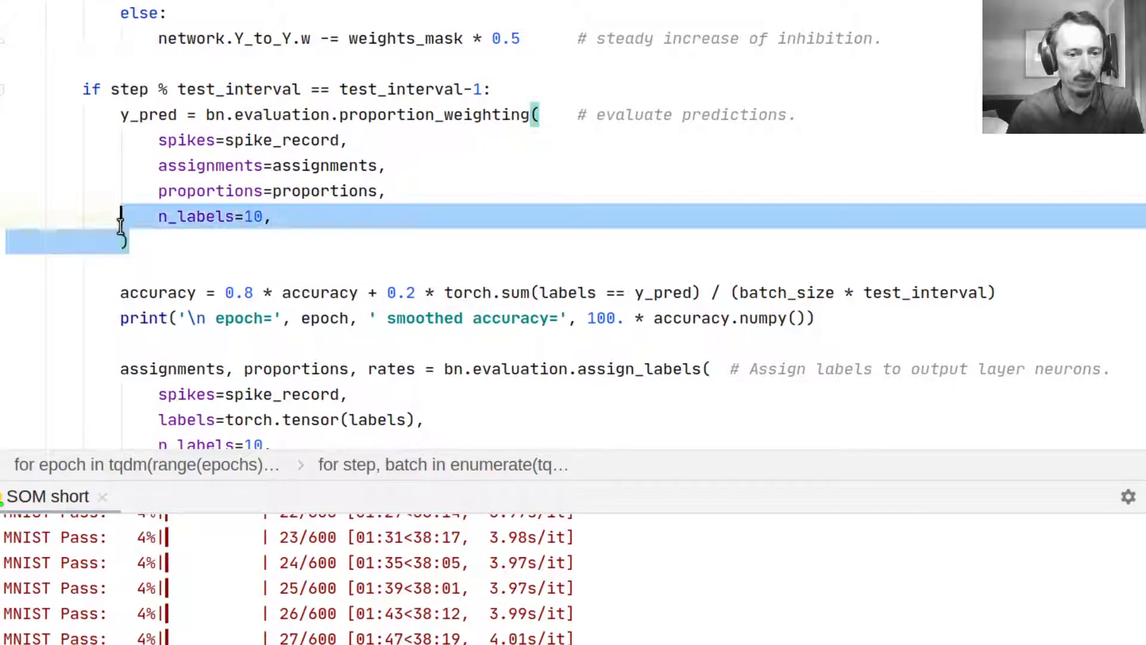
click(502, 120)
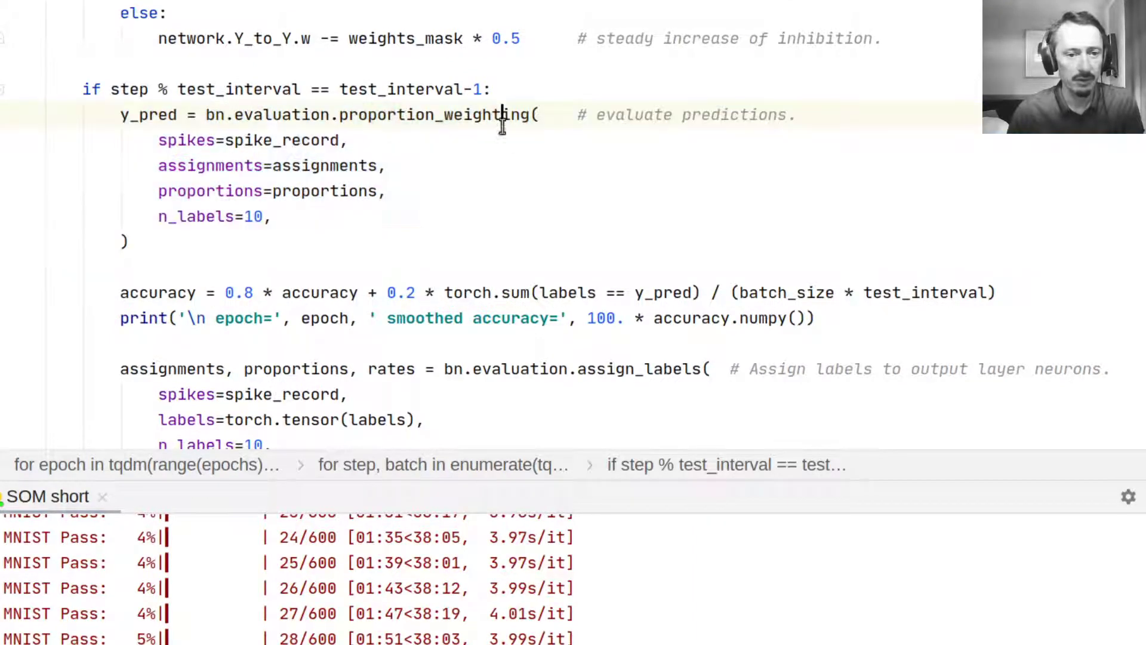
drag(120, 115, 180, 114)
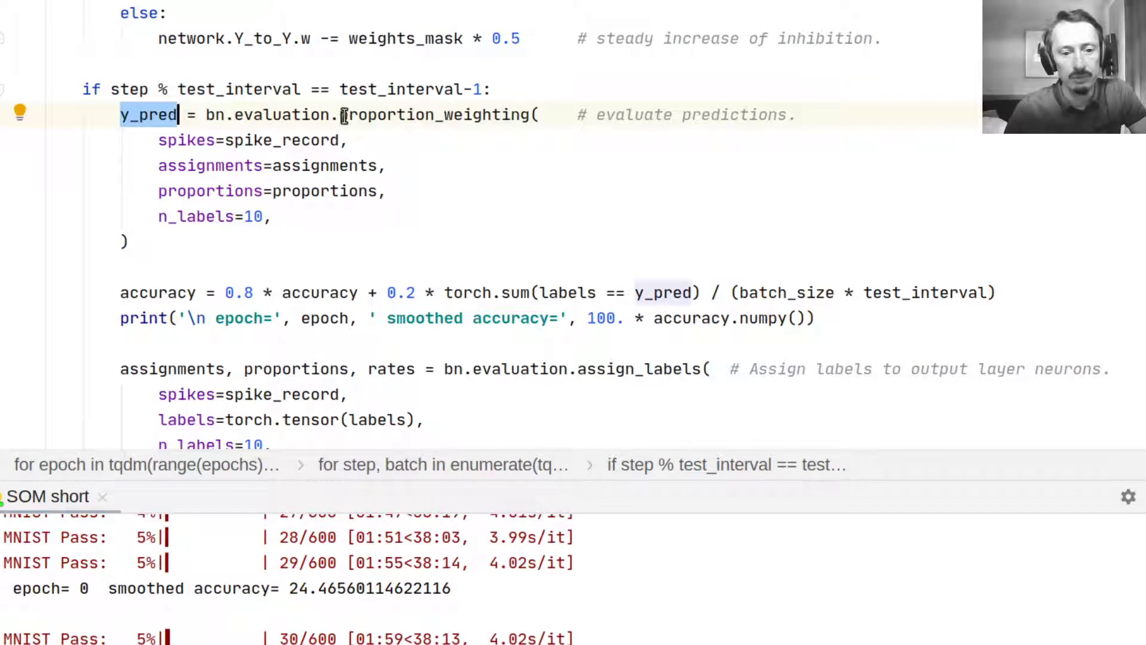
drag(339, 114, 525, 116)
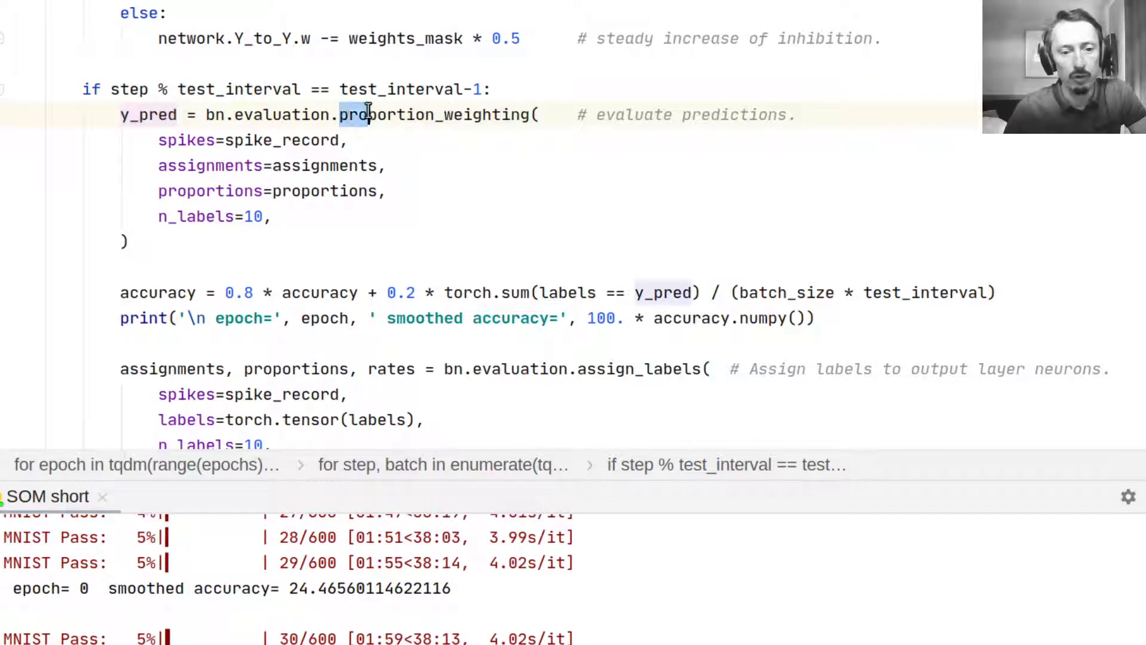
click(554, 189)
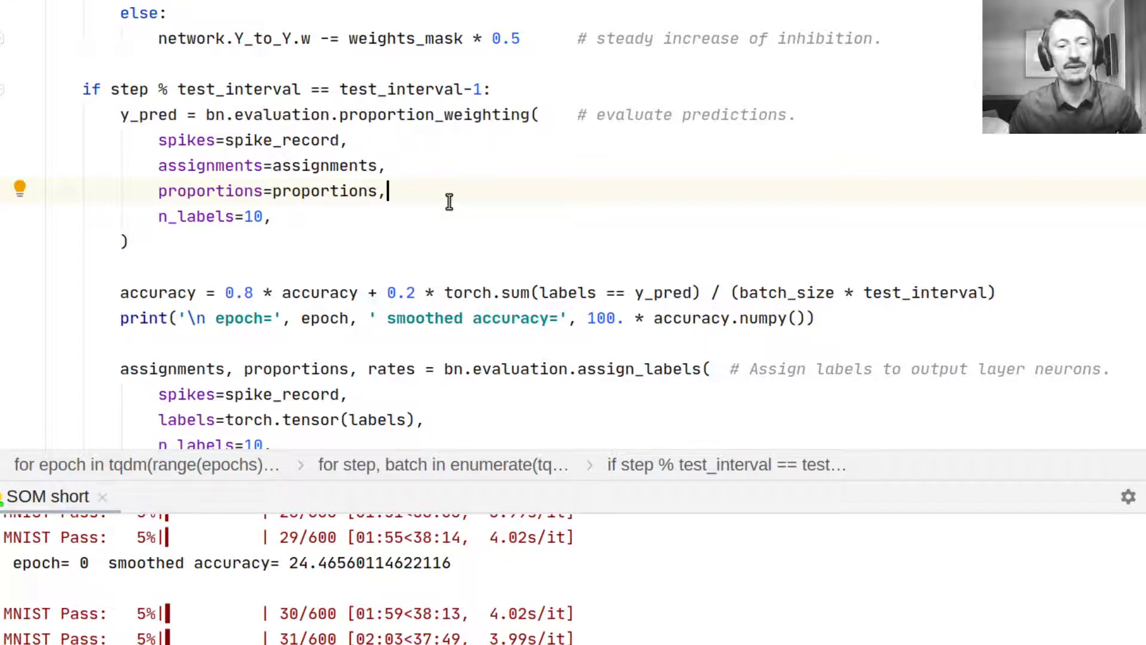
scroll(489, 186, down, 3)
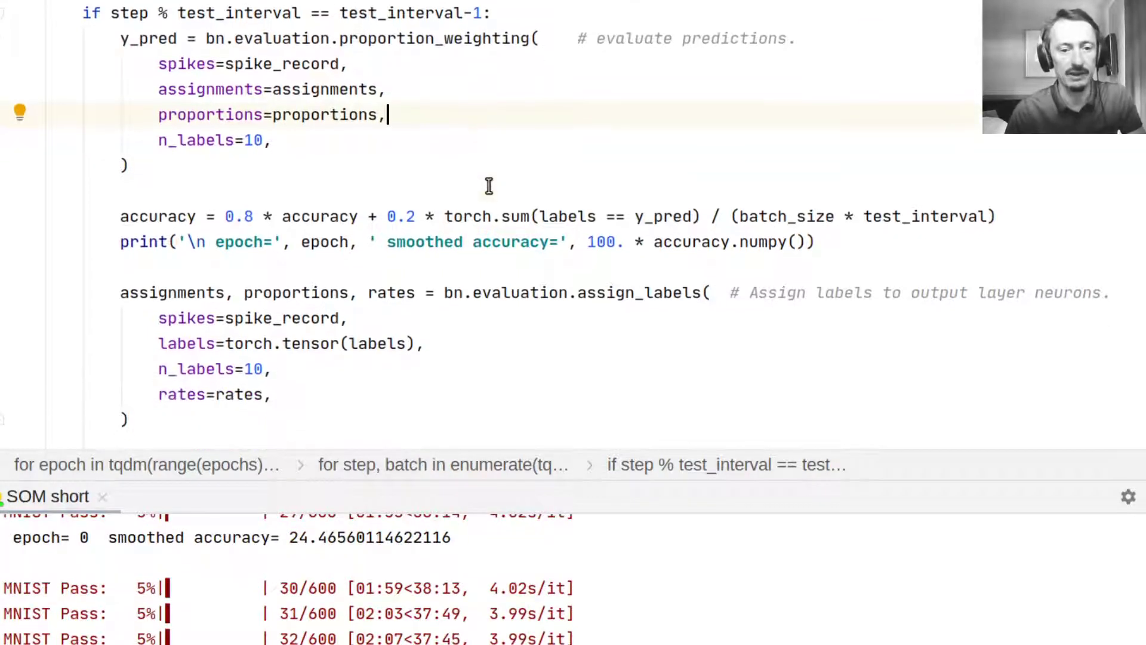
drag(109, 216, 436, 217)
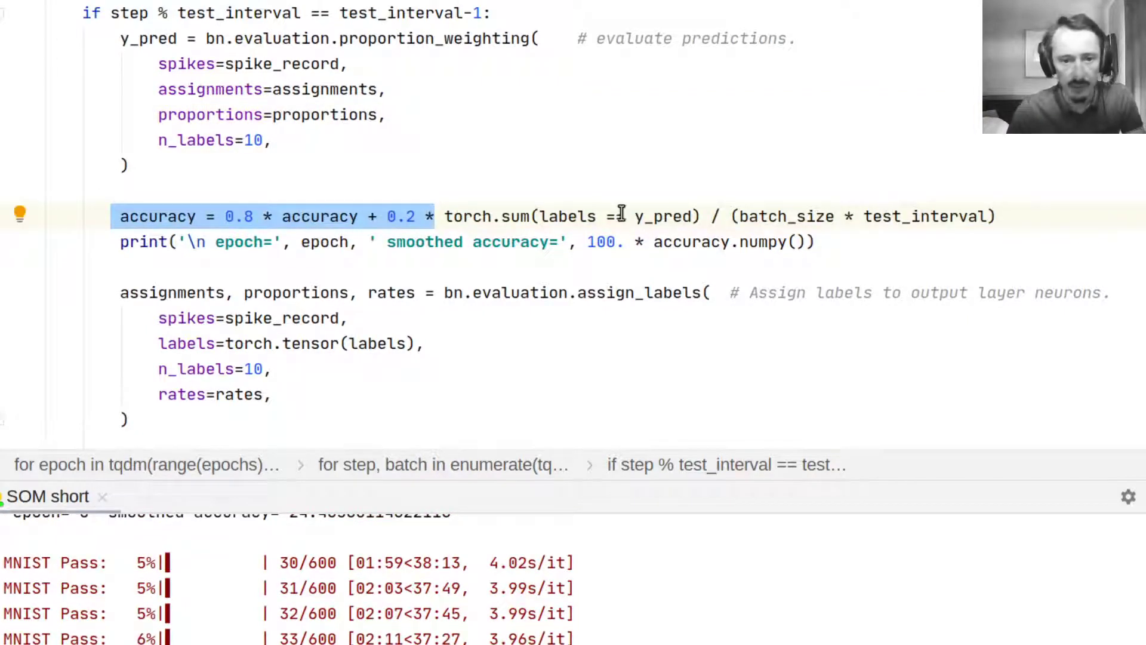
drag(698, 216, 539, 216)
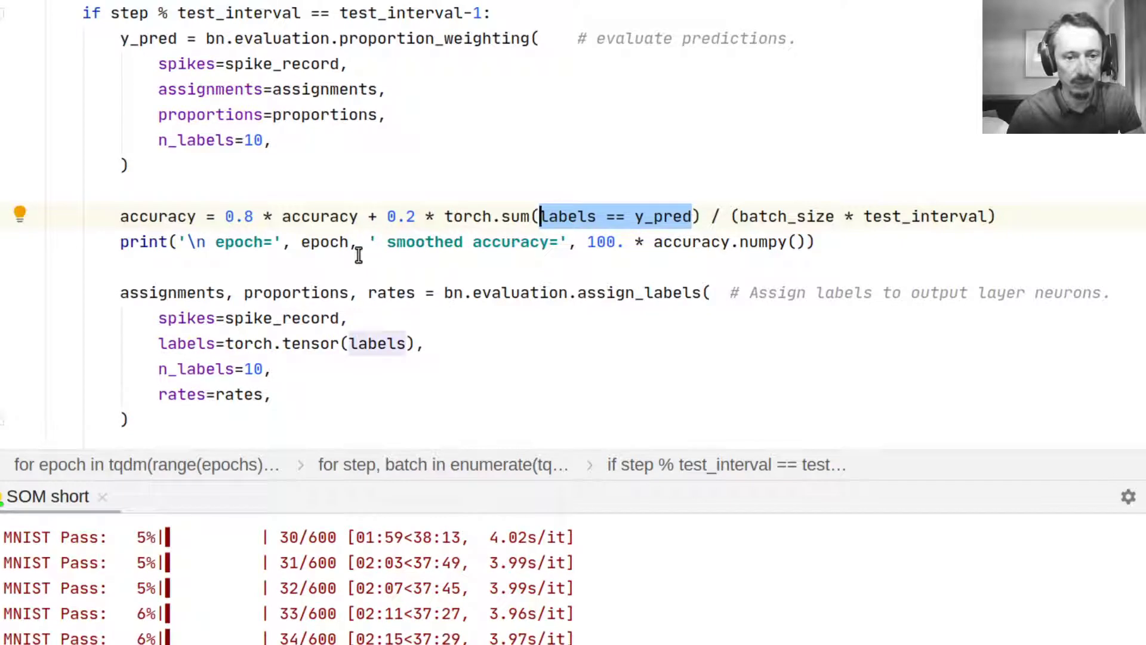
scroll(637, 588, up, 1)
scroll(636, 589, up, 4)
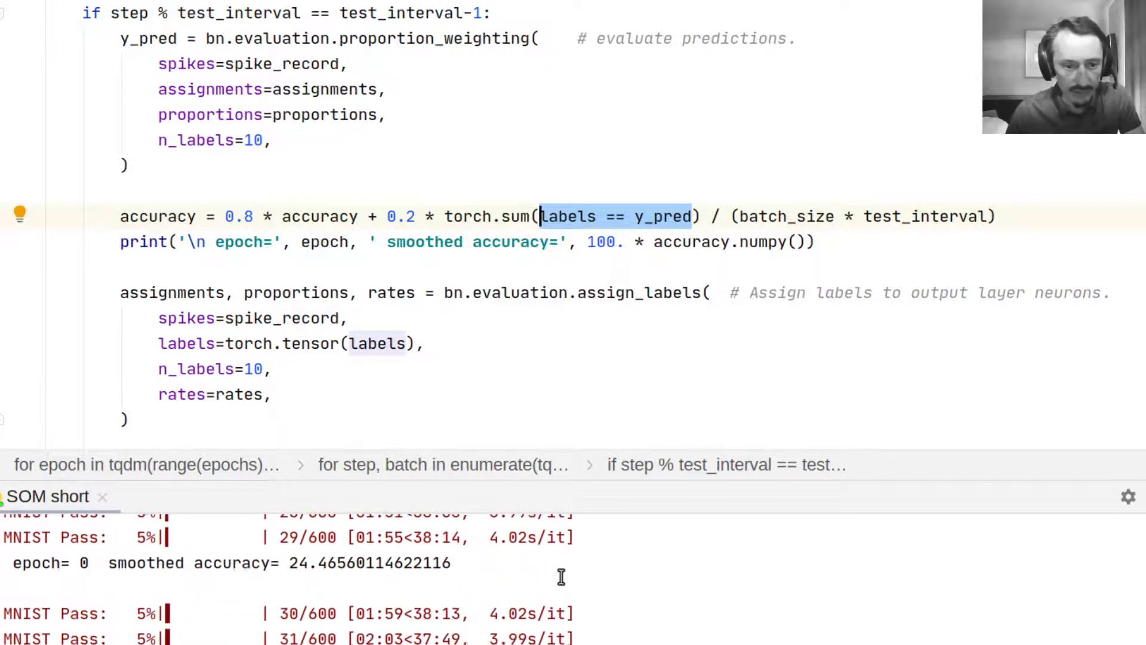
drag(452, 563, 284, 562)
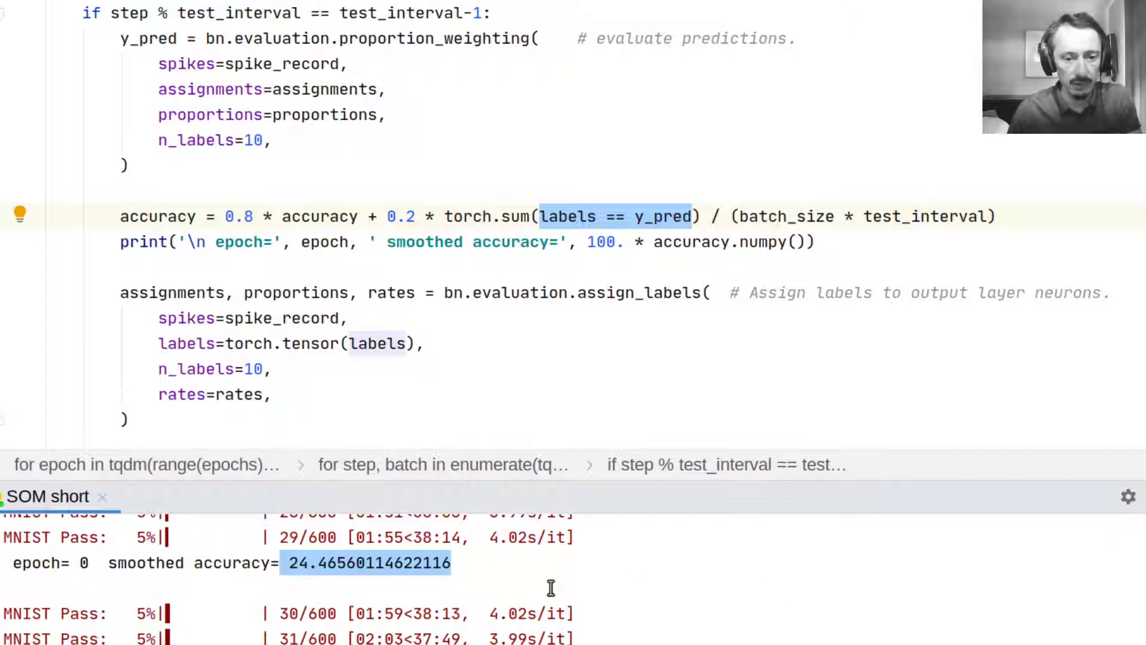
scroll(548, 588, up, 1)
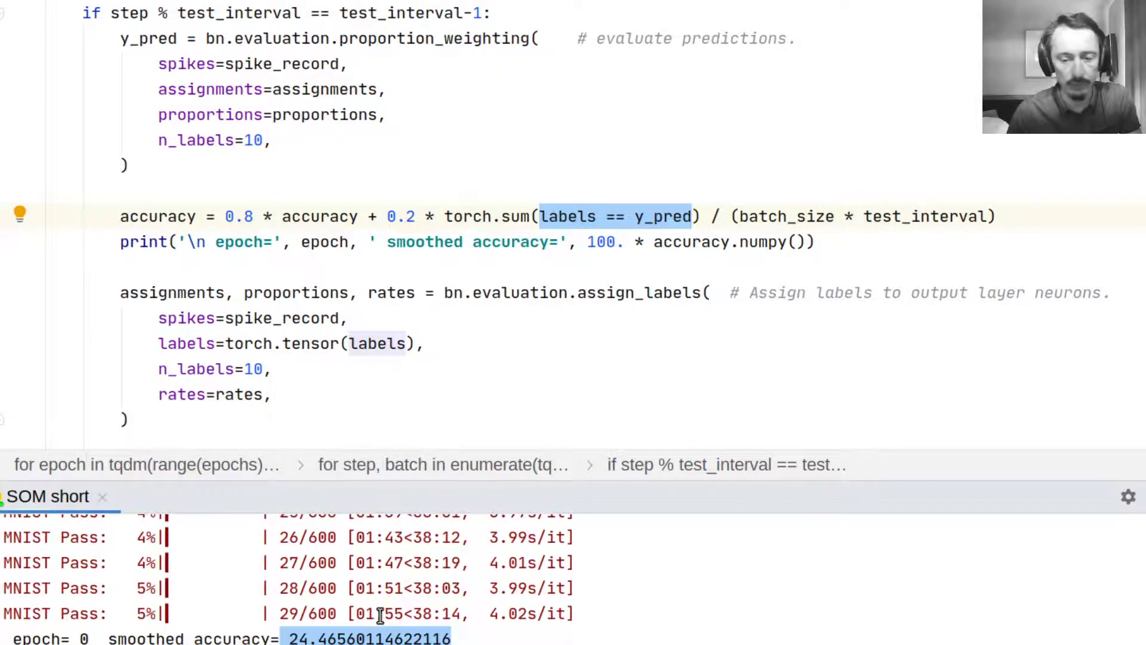
scroll(450, 615, down, 1)
scroll(451, 594, down, 2)
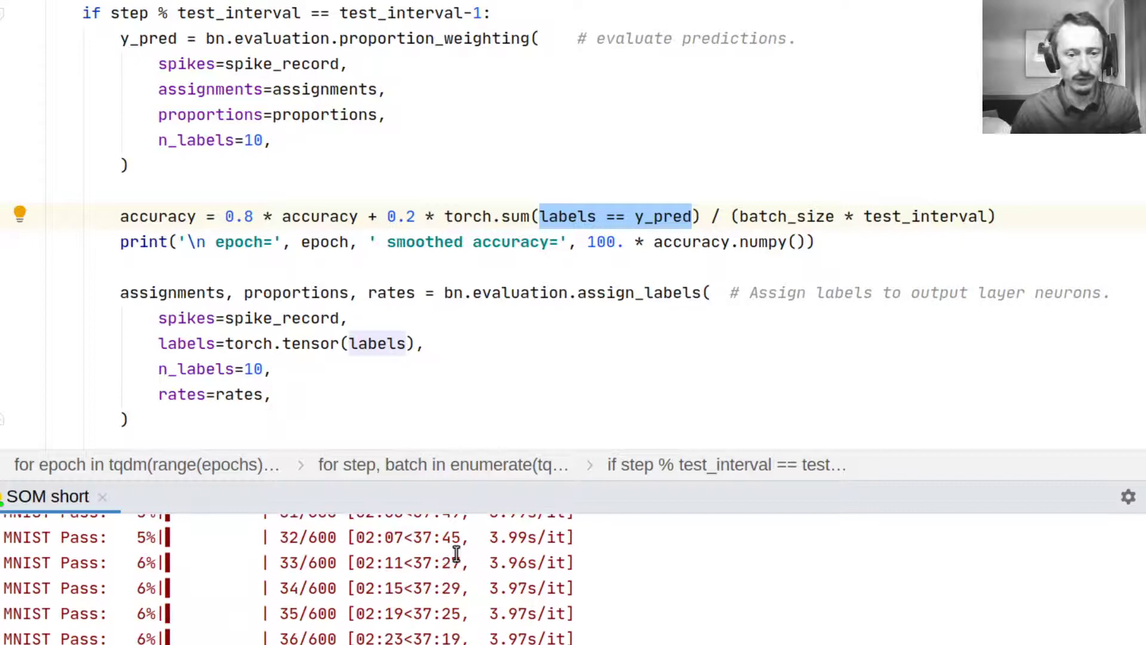
click(526, 366)
scroll(525, 366, down, 1)
scroll(528, 365, up, 6)
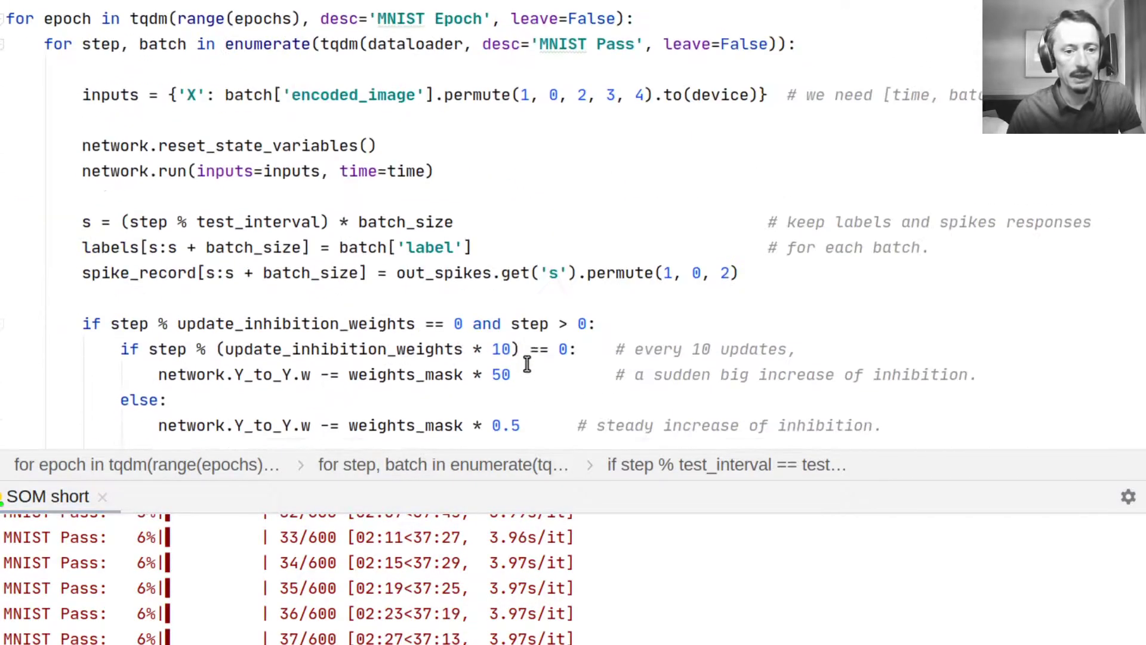
scroll(527, 365, up, 3)
scroll(526, 363, down, 3)
scroll(525, 363, down, 3)
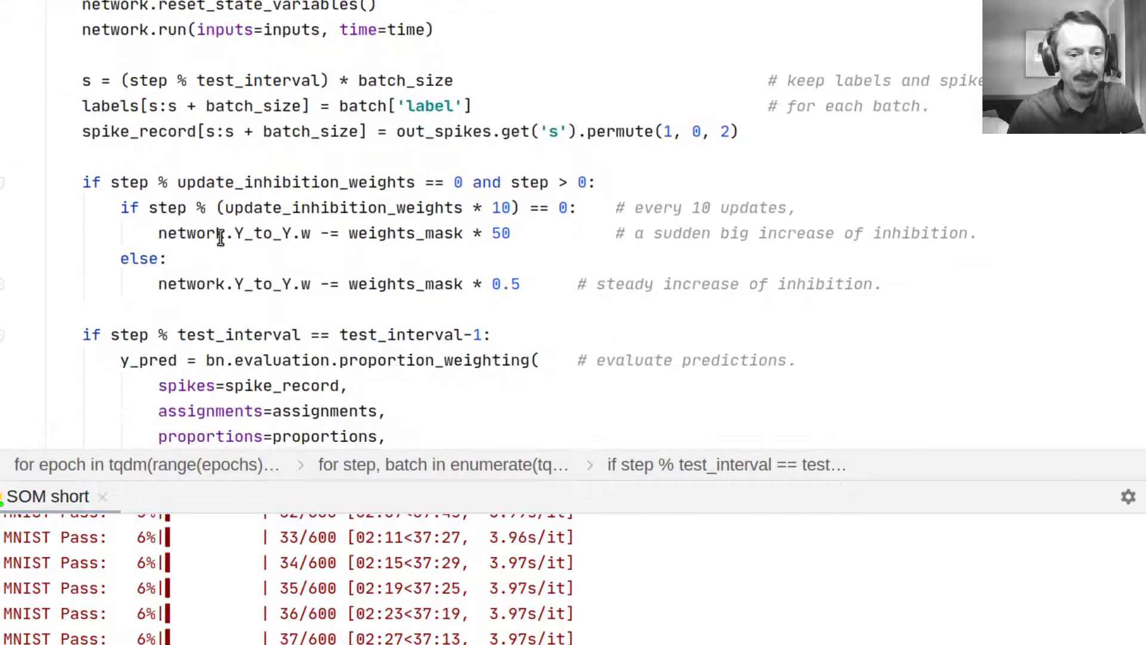
mouse_move(82, 182)
mouse_down()
mouse_move(512, 283)
mouse_move(880, 289)
mouse_up()
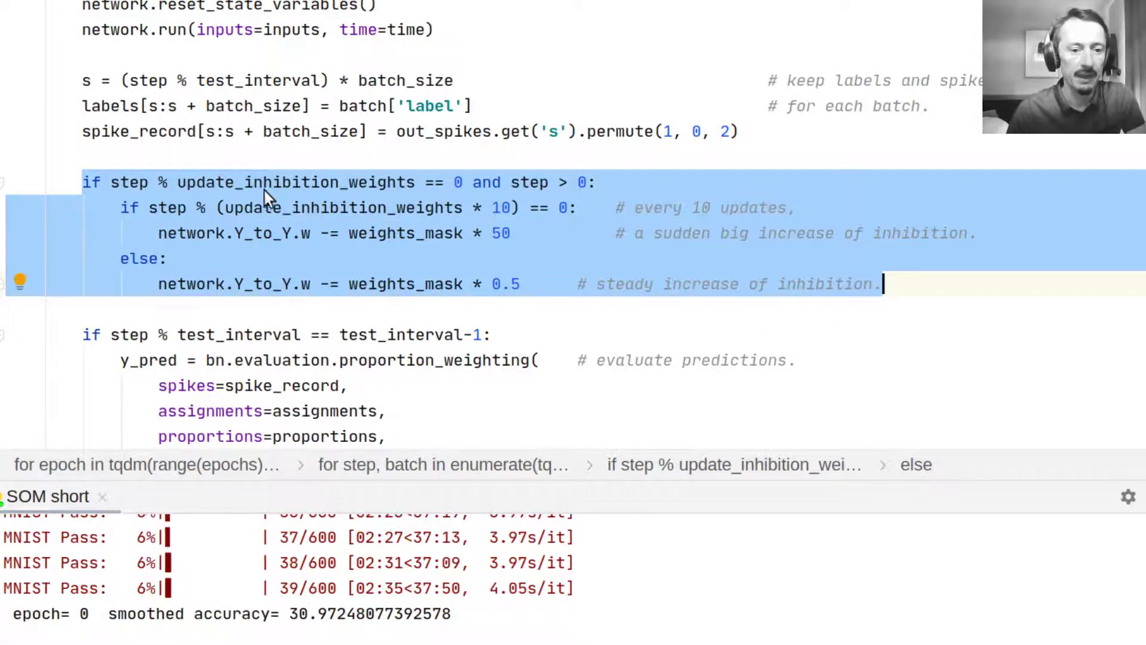
click(235, 184)
drag(178, 182, 415, 184)
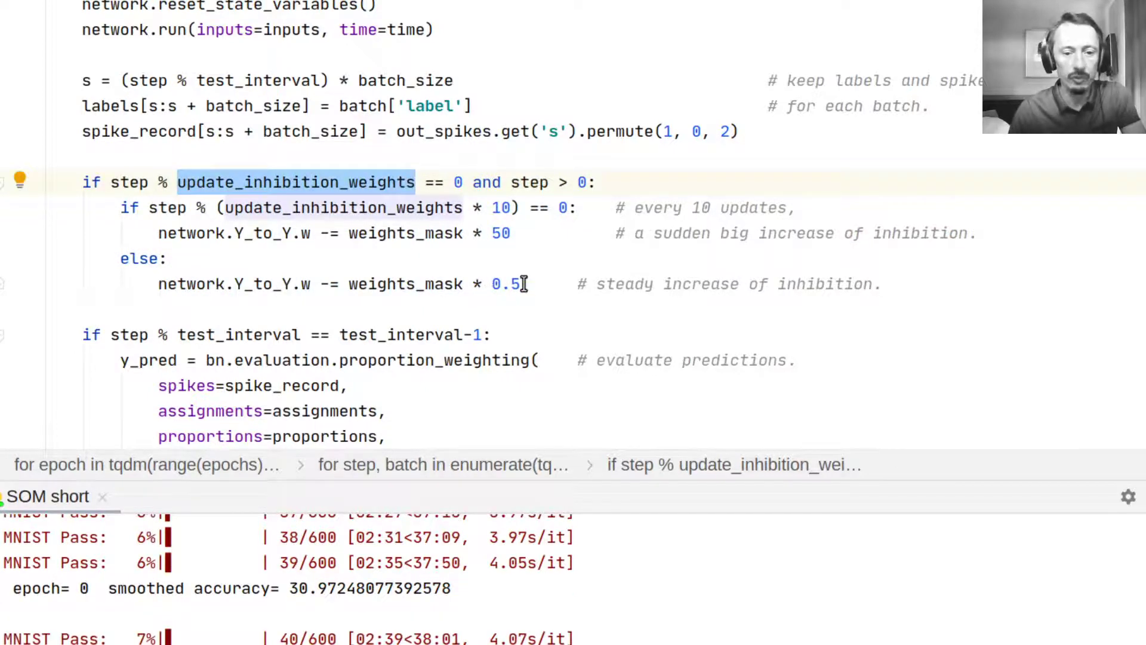
drag(525, 284, 341, 285)
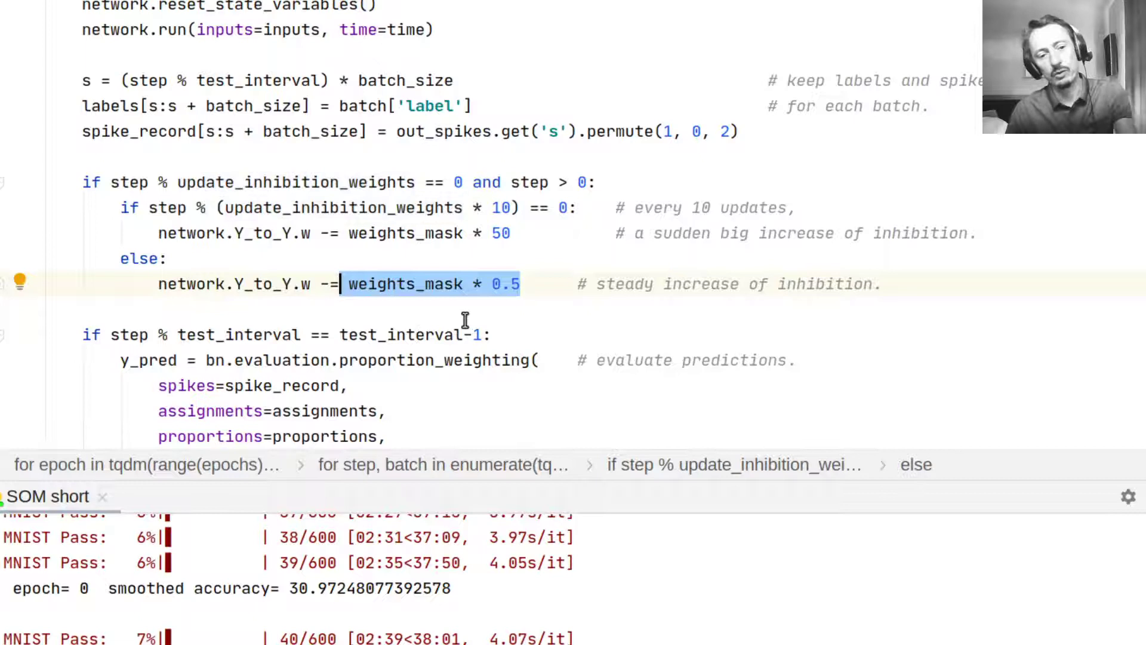
key(Down)
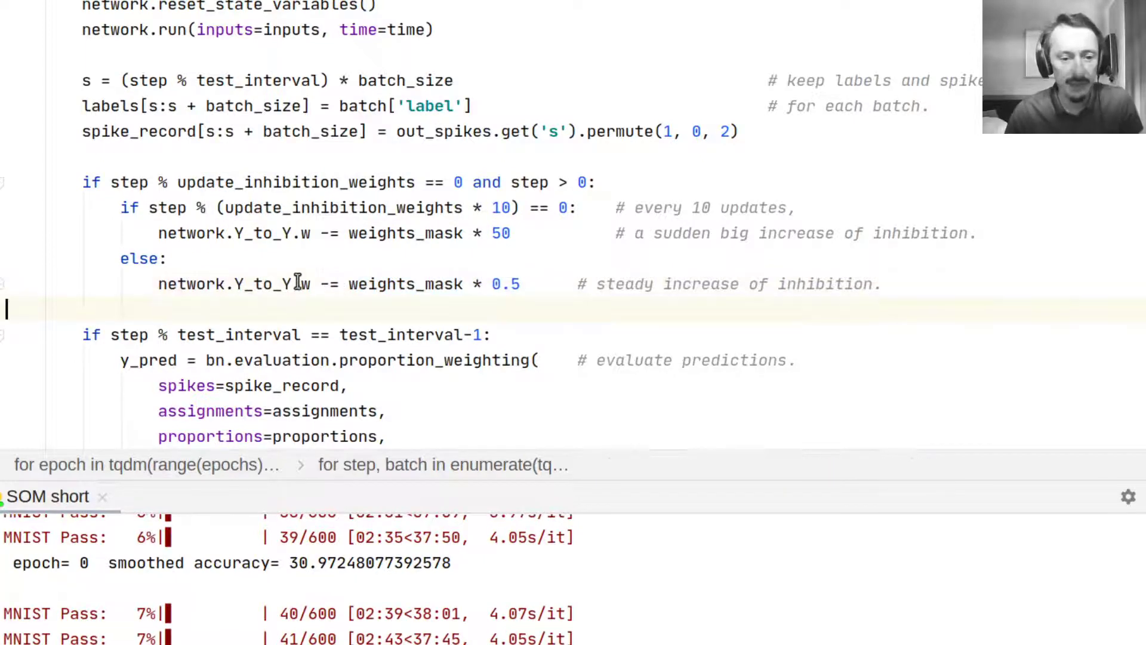
drag(311, 285, 158, 284)
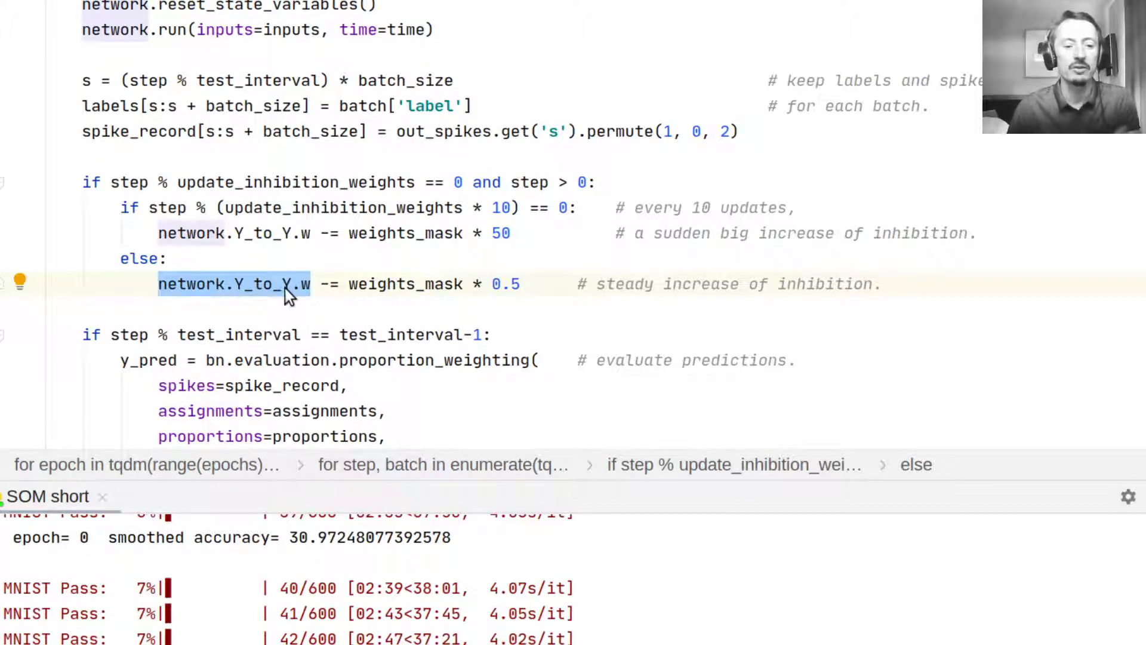
click(320, 301)
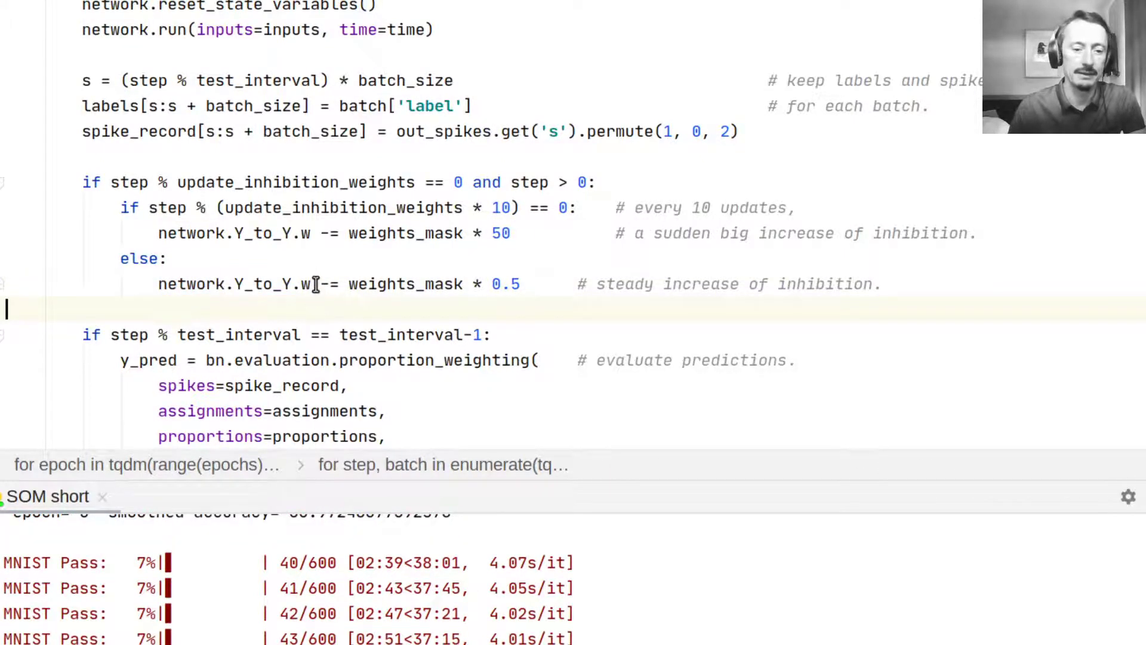
click(314, 284)
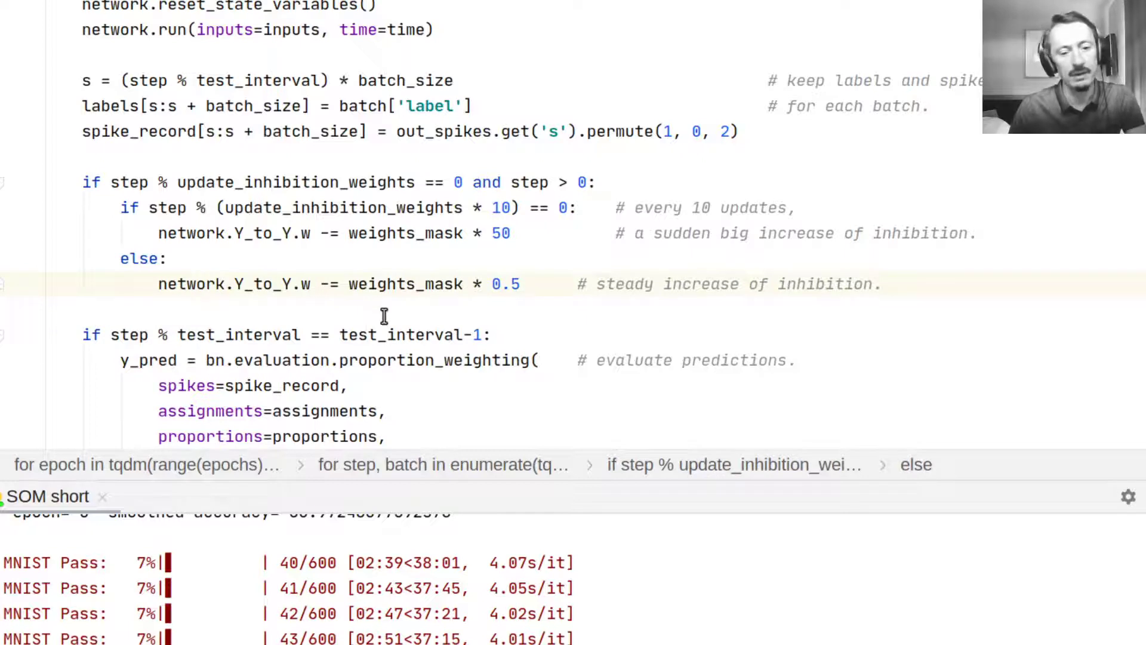
drag(530, 233, 159, 233)
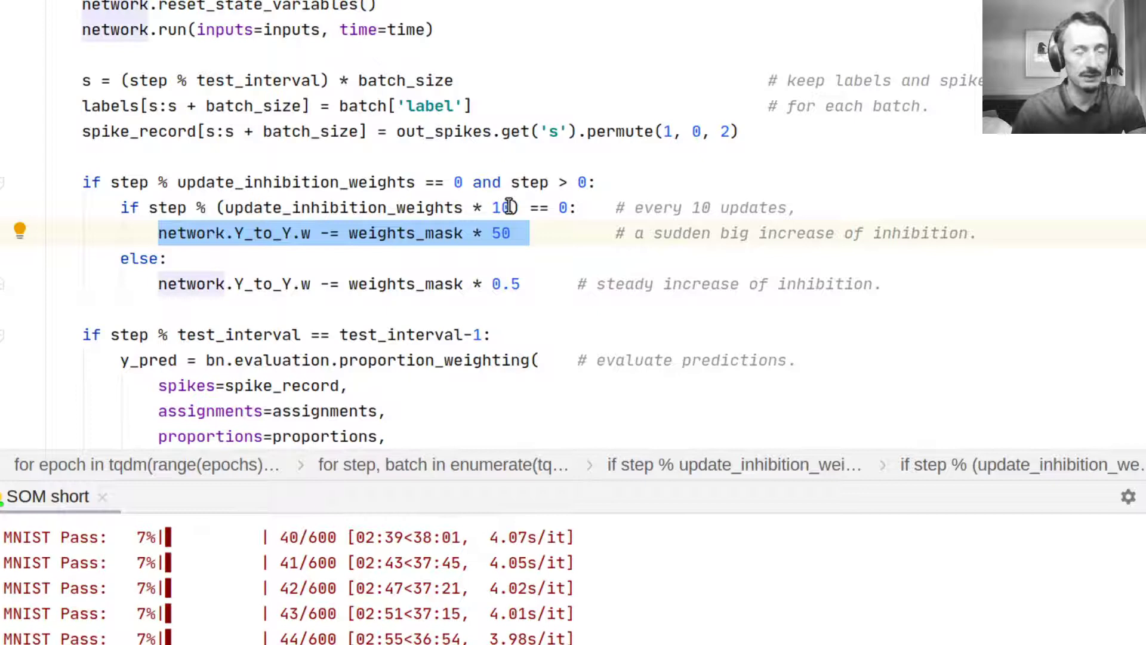
click(539, 237)
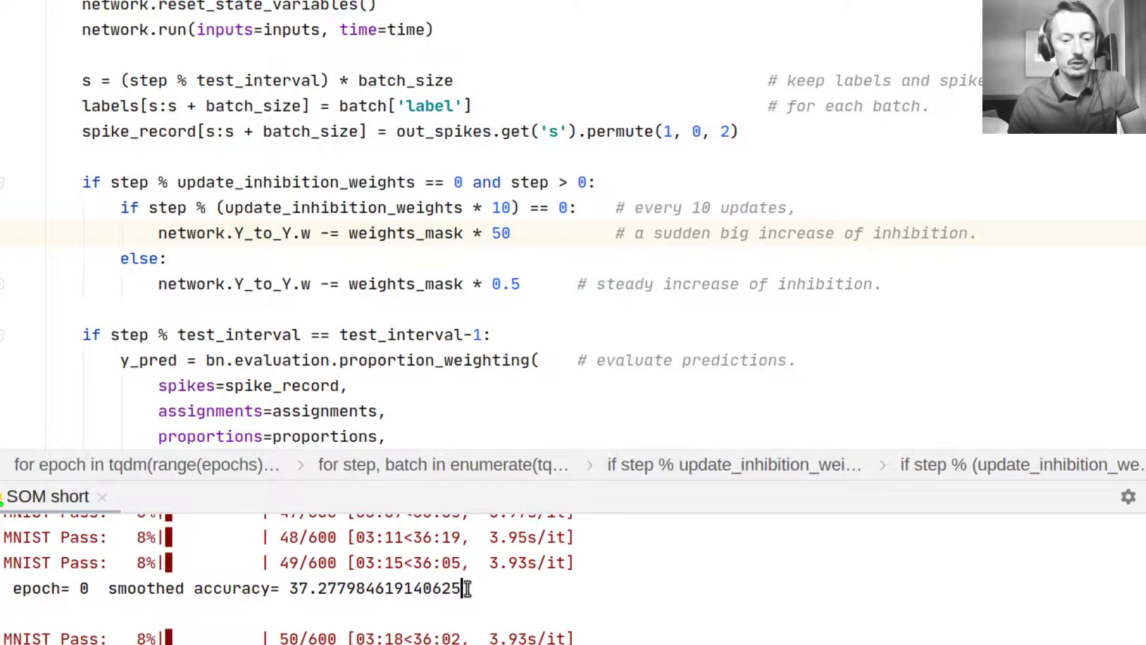
drag(462, 589, 290, 589)
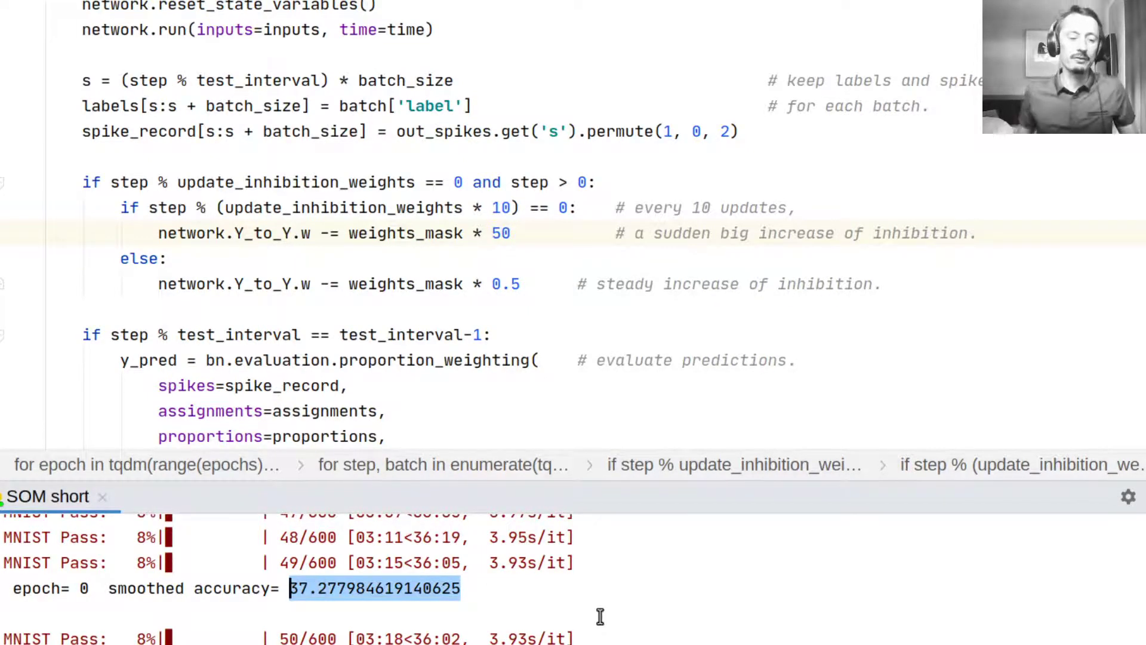